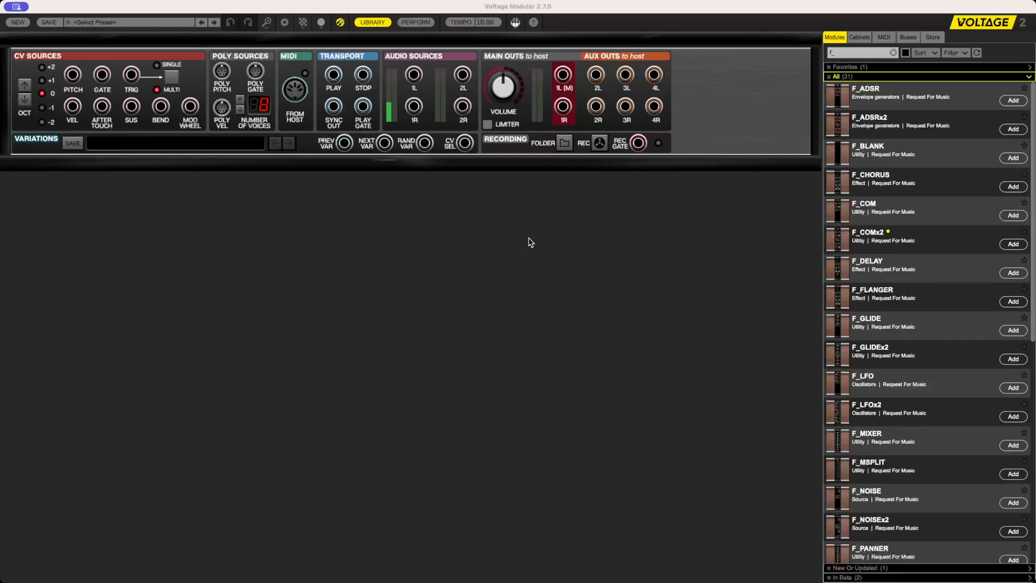
# - Add the F_SEQ sequencer to the empty rack and place an F_VCO oscillator beside it
pyautogui.scroll(-5, 885, 269)
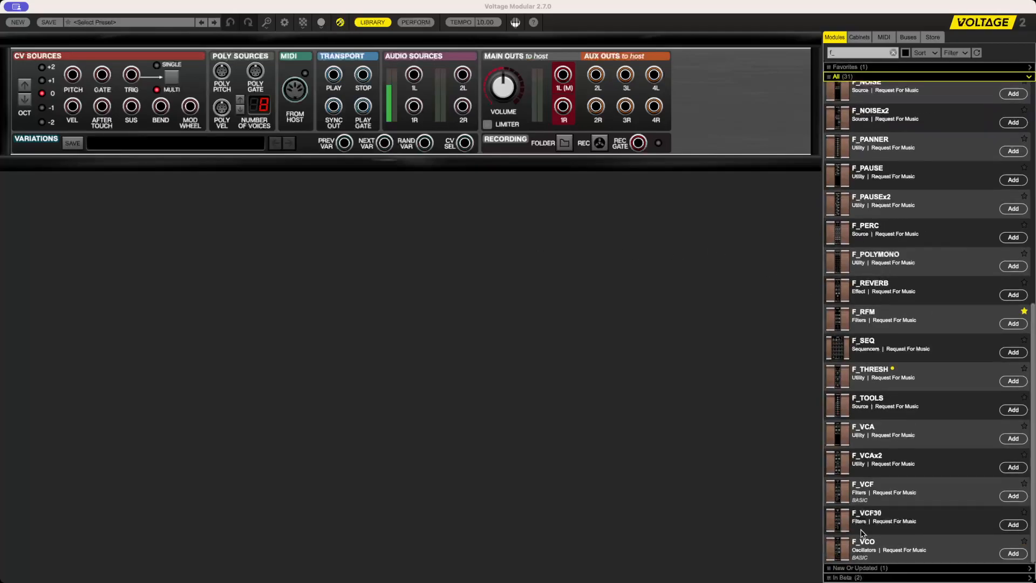
pyautogui.moveTo(851, 350); pyautogui.dragTo(173, 178)
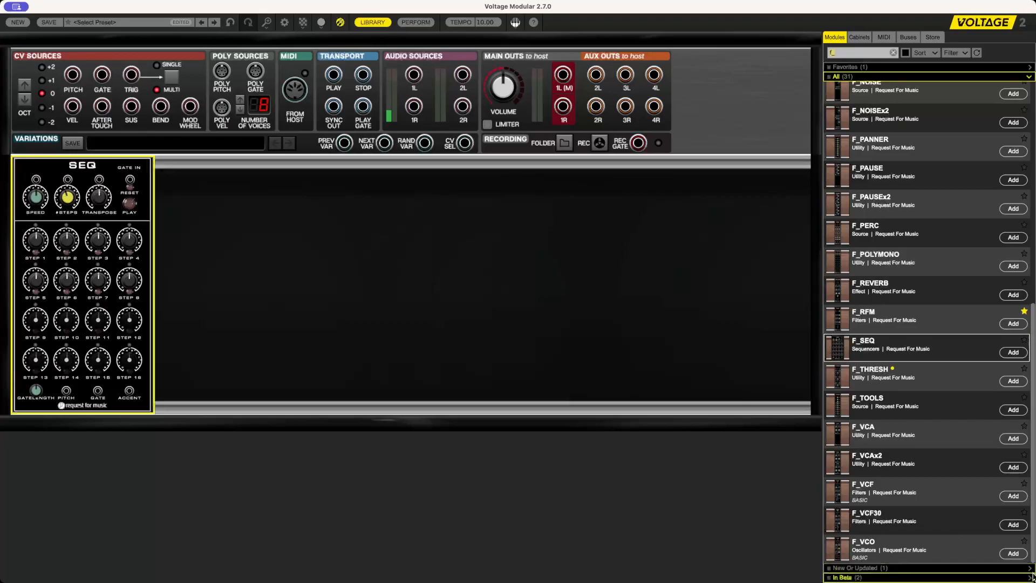
pyautogui.moveTo(1034, 581)
pyautogui.mouseDown()
pyautogui.moveTo(975, 509)
pyautogui.moveTo(993, 547)
pyautogui.moveTo(933, 507)
pyautogui.moveTo(1035, 567)
pyautogui.moveTo(1032, 576)
pyautogui.mouseUp()
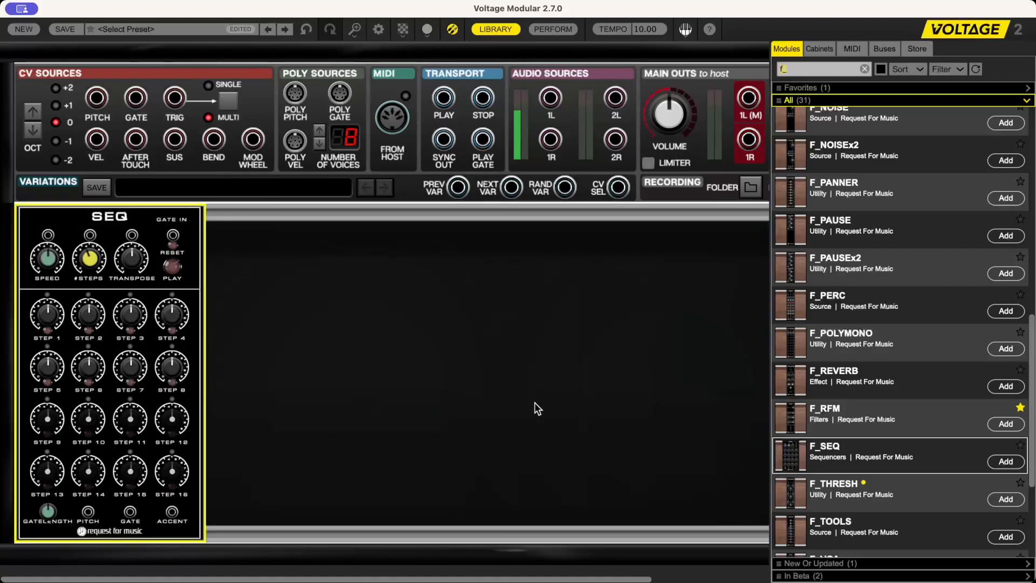
pyautogui.scroll(-5, 788, 243)
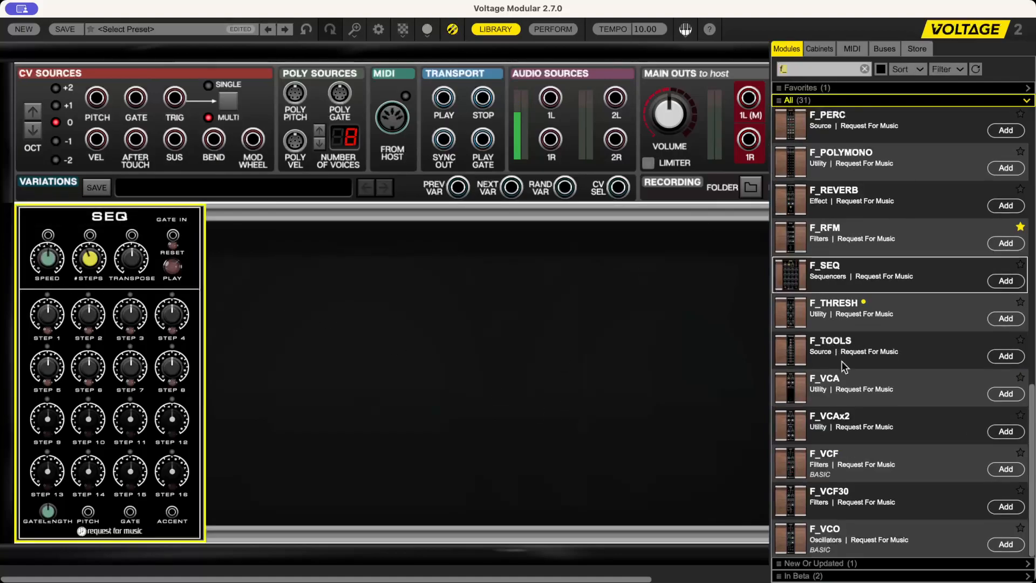
pyautogui.moveTo(804, 535); pyautogui.dragTo(304, 215)
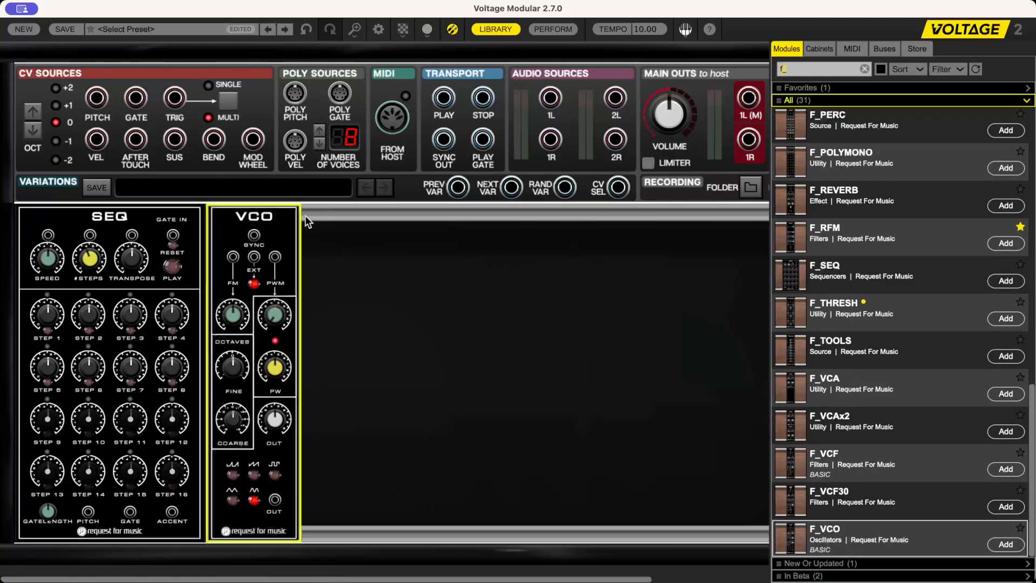
# - Add an F_VCF filter after the VCO and insert an F_ADSR envelope between the VCO and the VCF
pyautogui.scroll(10, 790, 164)
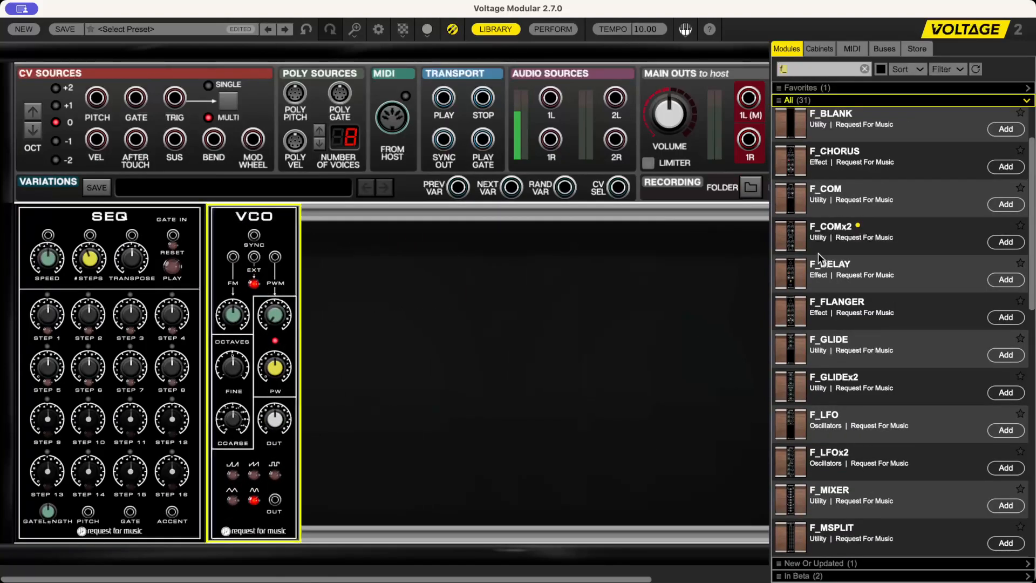
pyautogui.scroll(-10, 833, 340)
pyautogui.moveTo(805, 462); pyautogui.dragTo(382, 217)
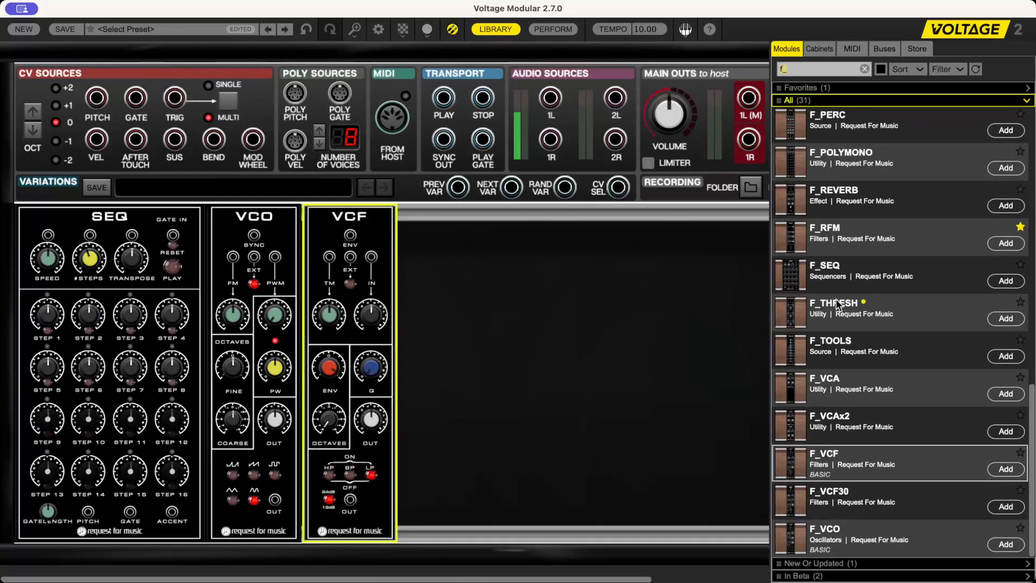
pyautogui.scroll(10, 845, 367)
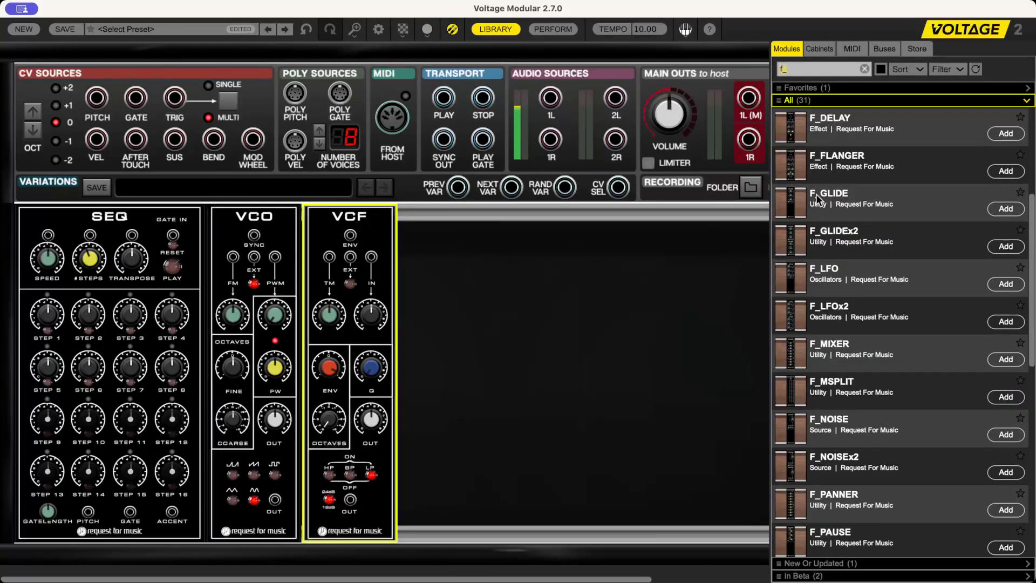
pyautogui.scroll(4, 817, 199)
pyautogui.moveTo(791, 125); pyautogui.dragTo(338, 203)
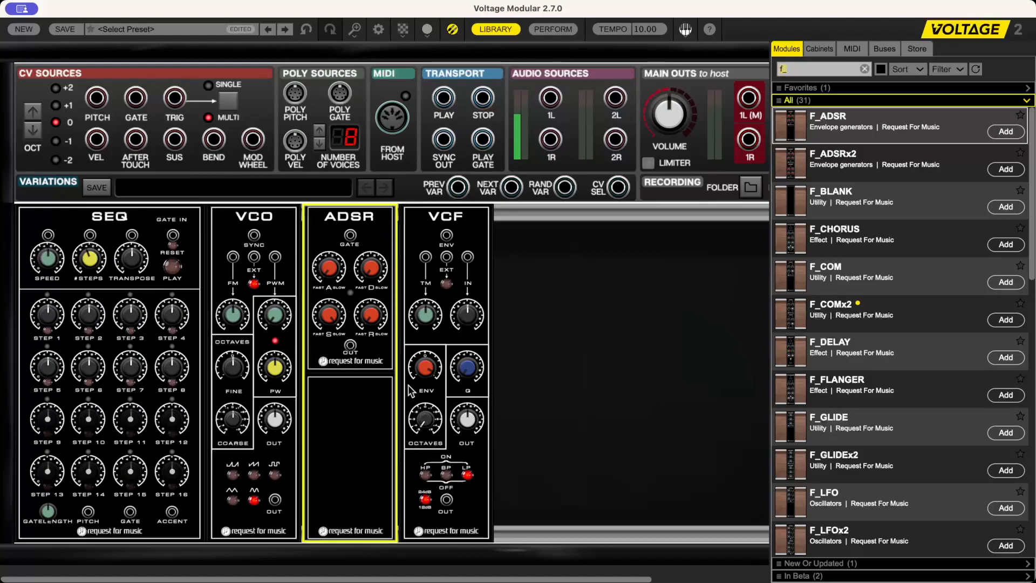
# - Patch the VCF output to main out 1L (M) and the VCO output into the VCF's IN jack
pyautogui.click(418, 413)
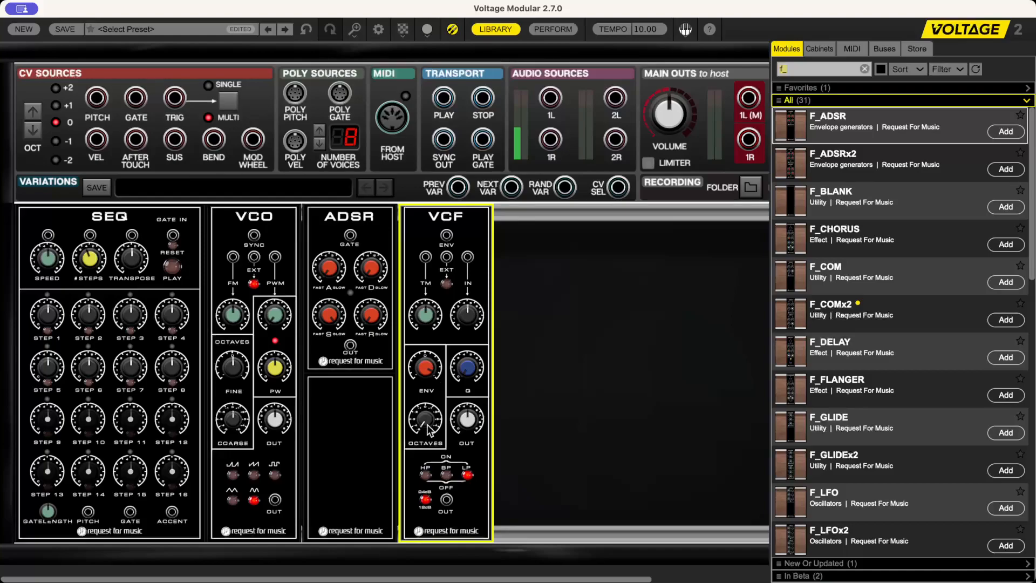
pyautogui.moveTo(432, 383)
pyautogui.moveTo(446, 499); pyautogui.dragTo(748, 99)
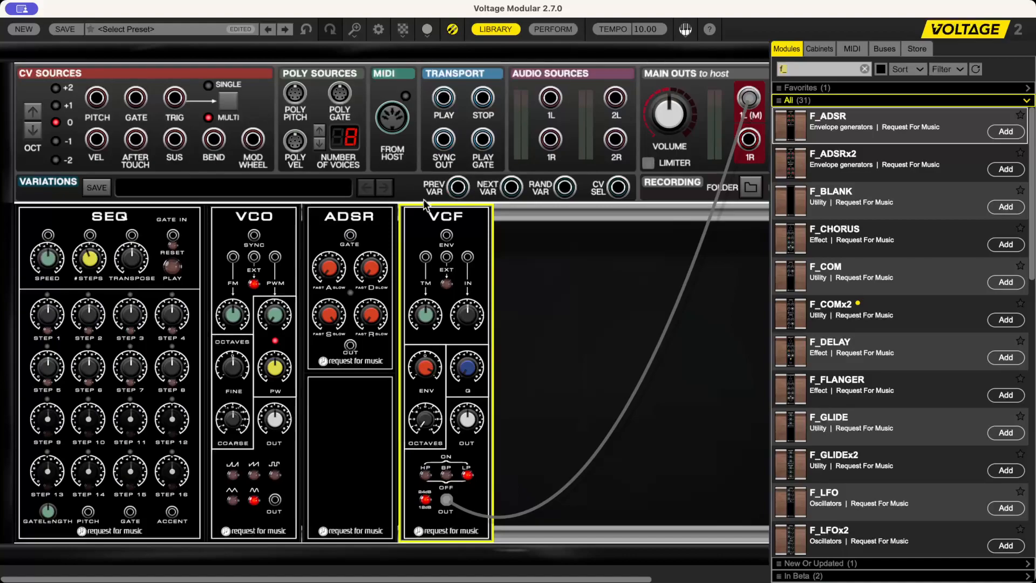
pyautogui.moveTo(468, 256); pyautogui.dragTo(280, 499)
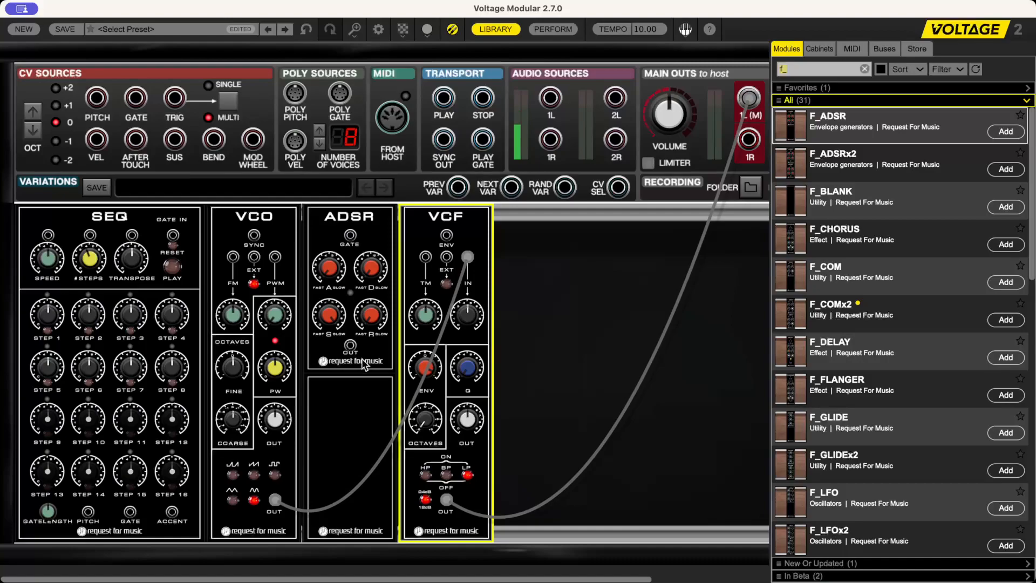
# - Patch the ADSR output to the VCF's ENV input, and the CV sources' GATE and PITCH to the ADSR gate and VCO EXT input
pyautogui.moveTo(446, 235); pyautogui.dragTo(350, 345)
pyautogui.moveTo(350, 235); pyautogui.dragTo(134, 101)
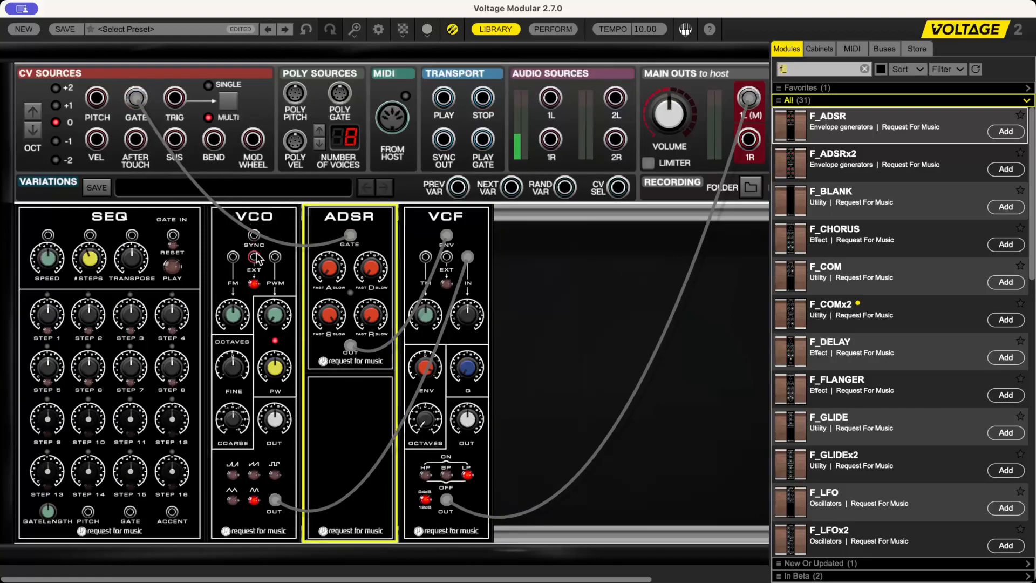
pyautogui.moveTo(254, 258); pyautogui.dragTo(97, 99)
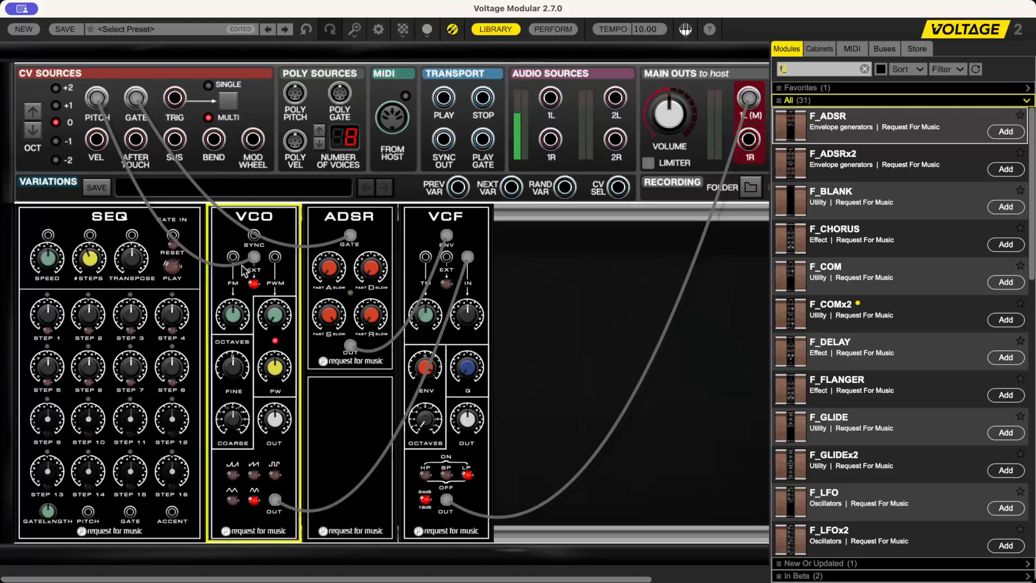
# - Adjust the ADSR envelope's controls, setting the release to about 4054.71
pyautogui.click(330, 321)
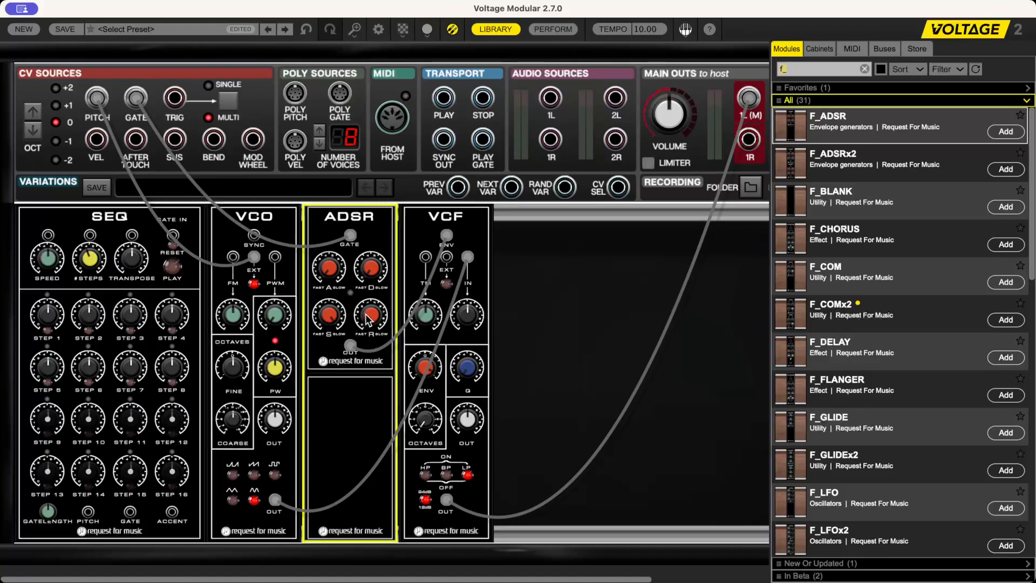
pyautogui.moveTo(364, 320)
pyautogui.moveTo(326, 278)
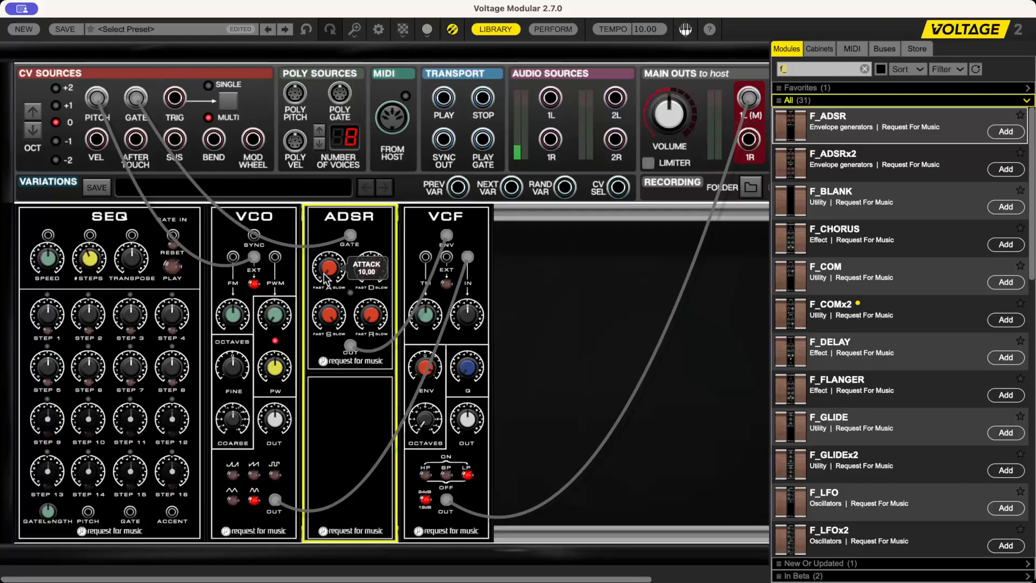
pyautogui.moveTo(374, 272)
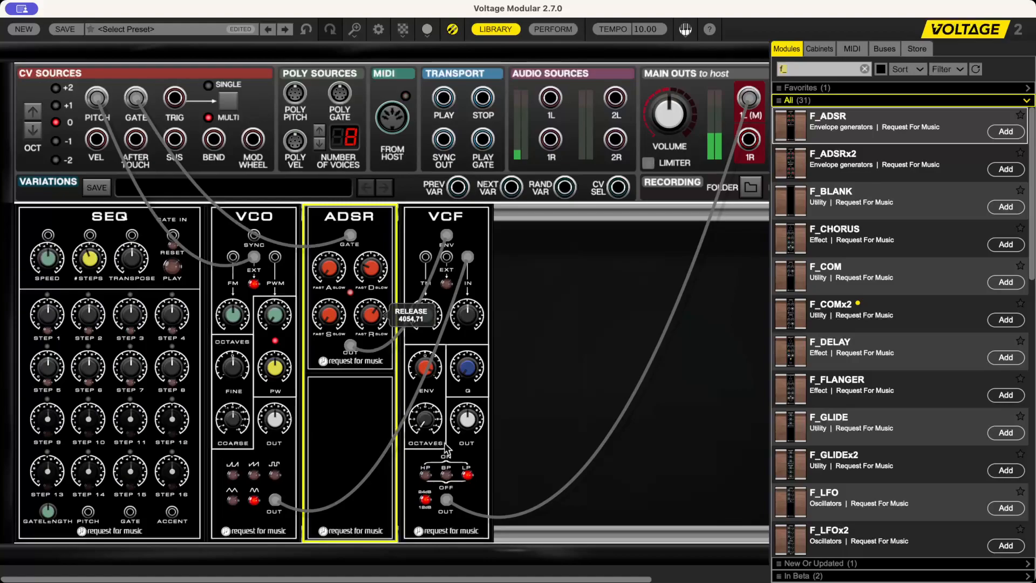
# - Sweep the VCF's OCTAVES cutoff up and return it to its minimum
pyautogui.click(430, 428)
pyautogui.moveTo(430, 428); pyautogui.dragTo(452, 302)
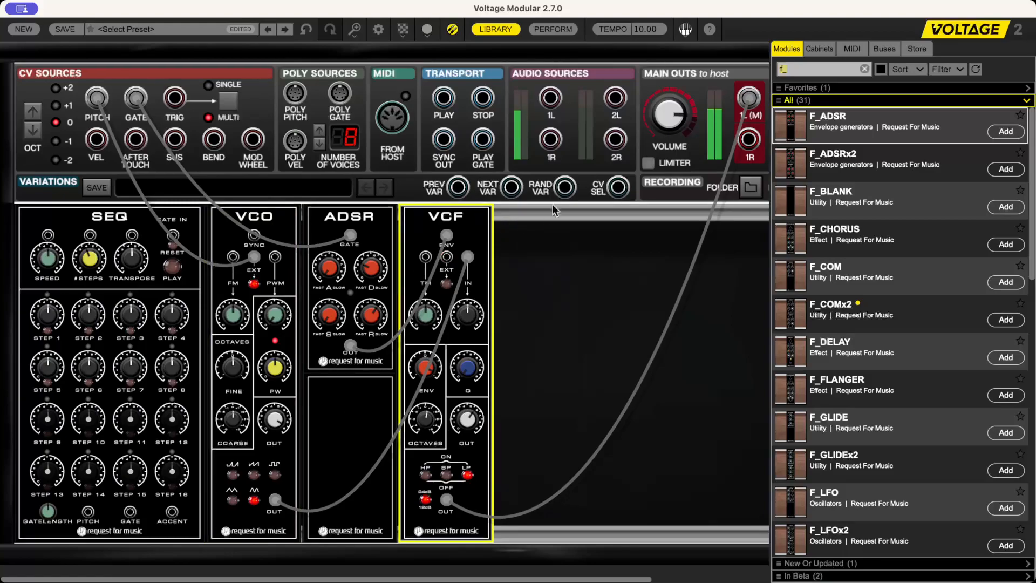
pyautogui.moveTo(426, 426); pyautogui.dragTo(435, 507)
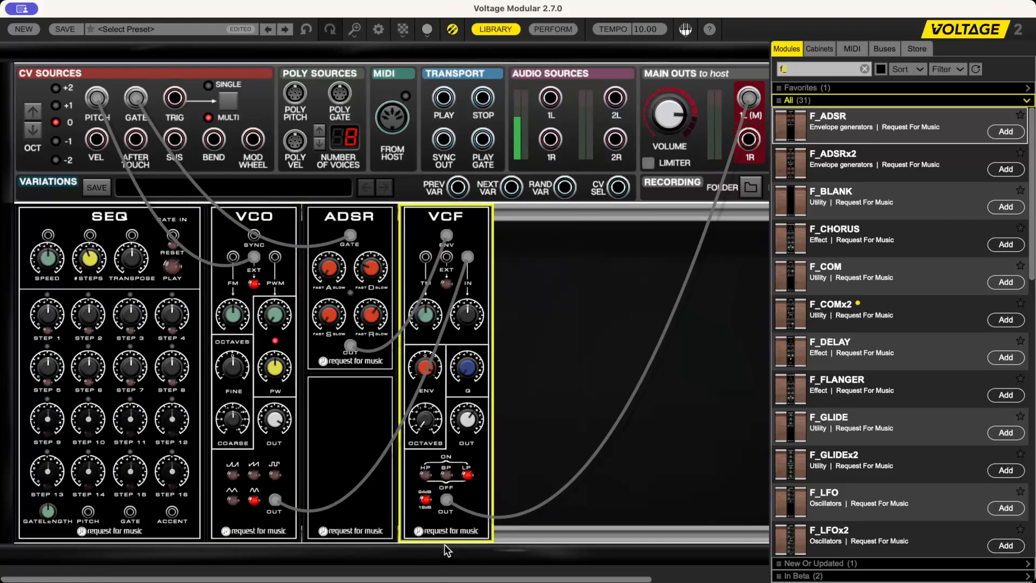
# - Add an F_VCA module after the VCF and patch the ADSR output into the VCA's middle input jack
pyautogui.scroll(-10, 777, 475)
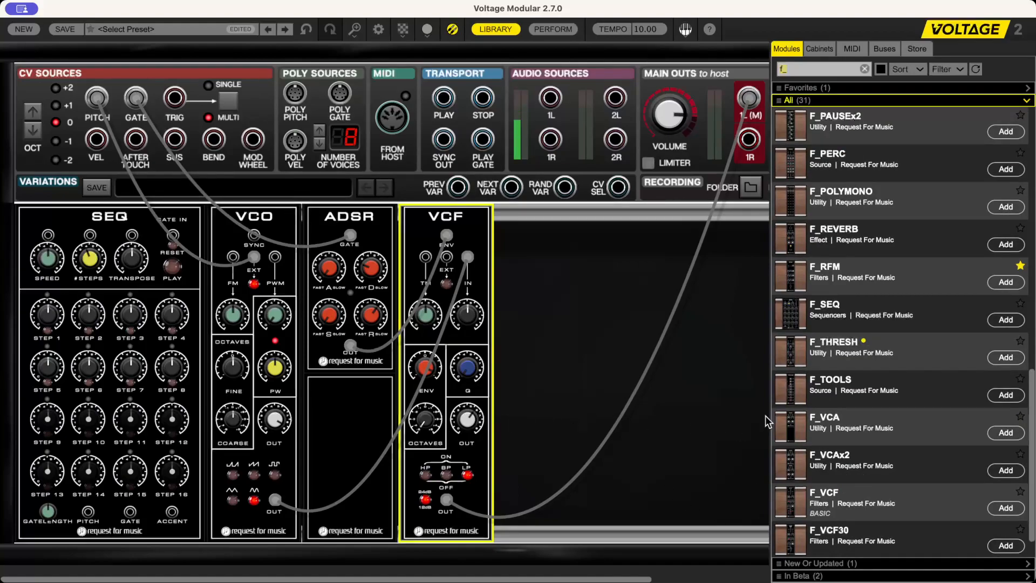
pyautogui.moveTo(783, 424); pyautogui.dragTo(545, 324)
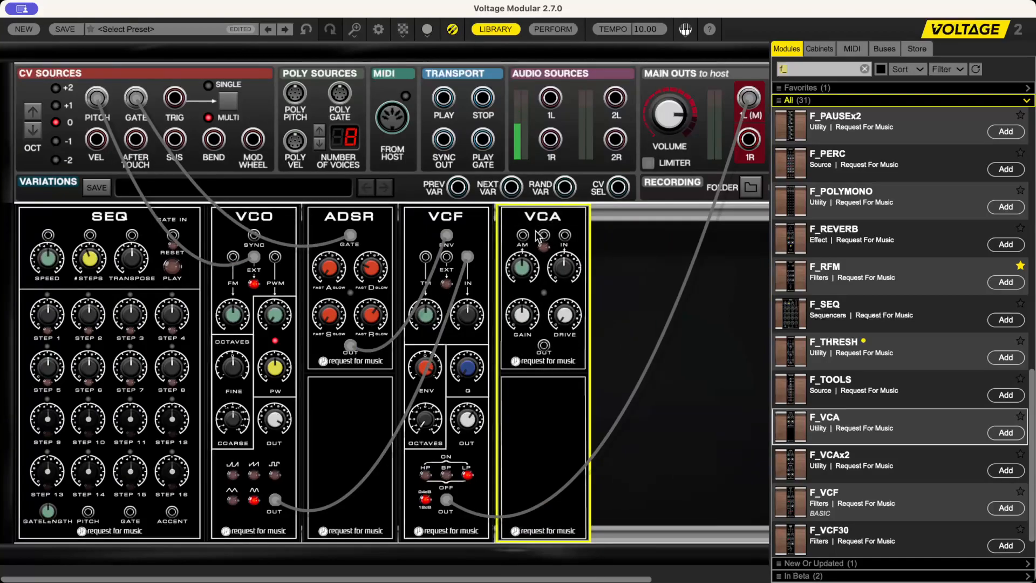
pyautogui.moveTo(542, 235)
pyautogui.mouseDown()
pyautogui.moveTo(541, 251)
pyautogui.moveTo(544, 236)
pyautogui.mouseUp()
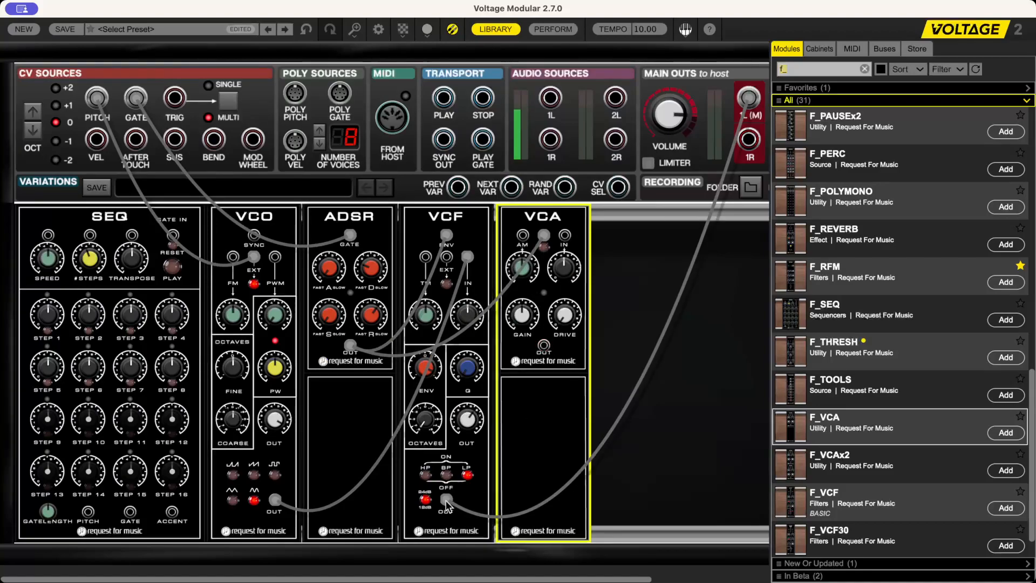
# - Reroute the VCF output into the VCA's IN jack and patch the VCA output to main out 1L (M)
pyautogui.moveTo(749, 100); pyautogui.dragTo(564, 235)
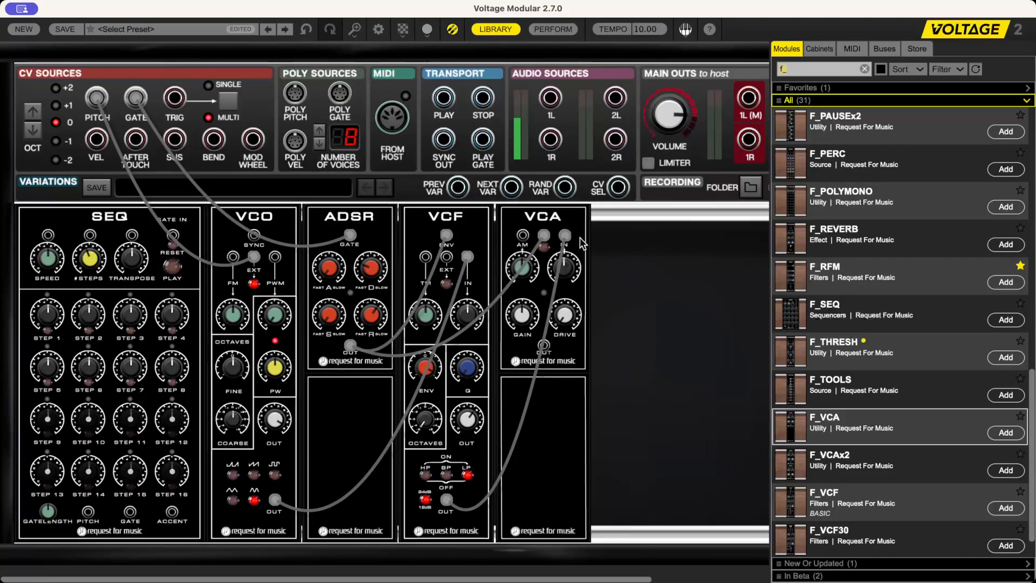
pyautogui.moveTo(544, 346); pyautogui.dragTo(673, 118)
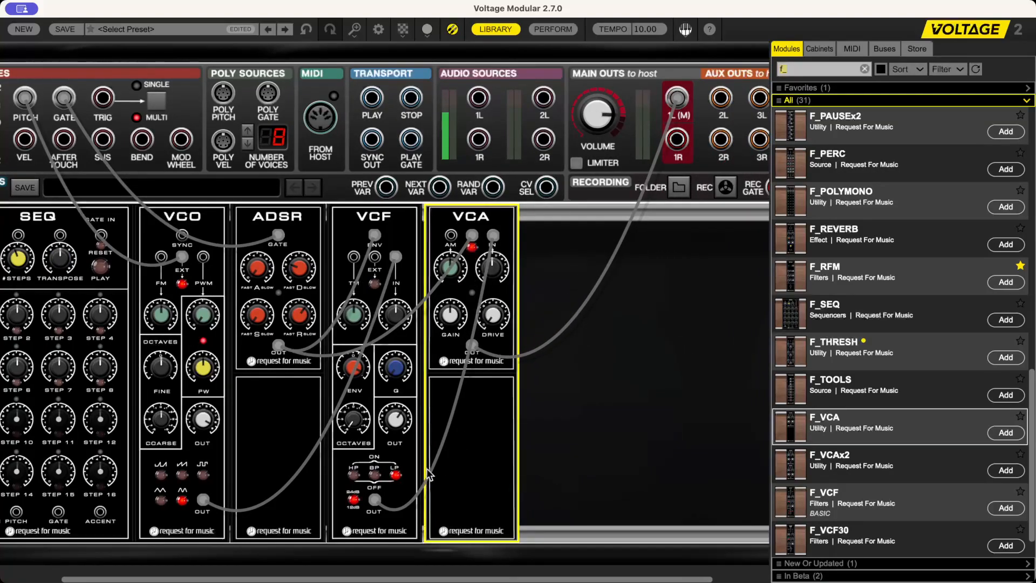
pyautogui.moveTo(211, 580); pyautogui.dragTo(104, 573)
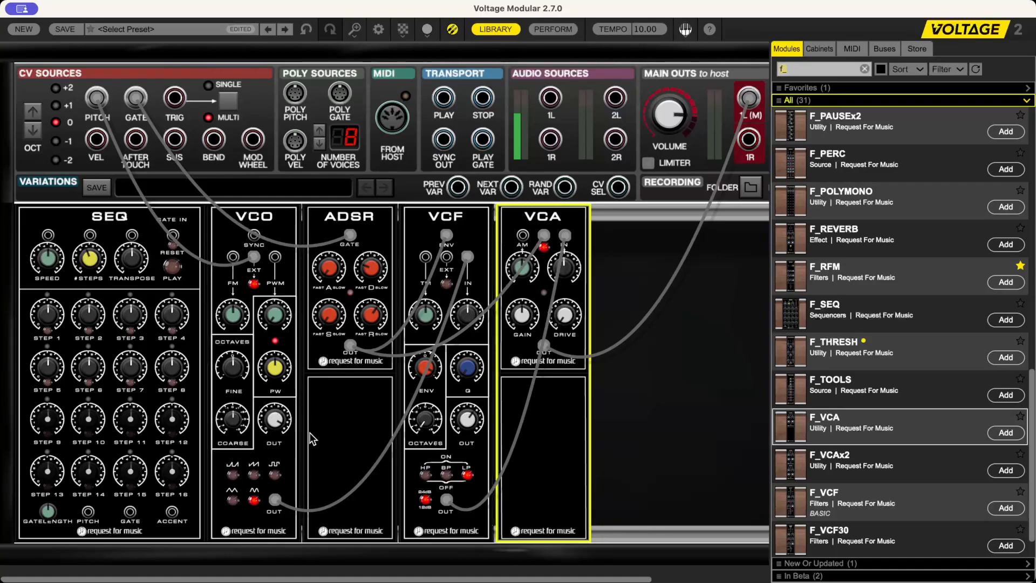
# - Disconnect the ADSR cable from the VCF's ENV input and readjust the VCF's OCTAVES cutoff to a low setting
pyautogui.click(427, 420)
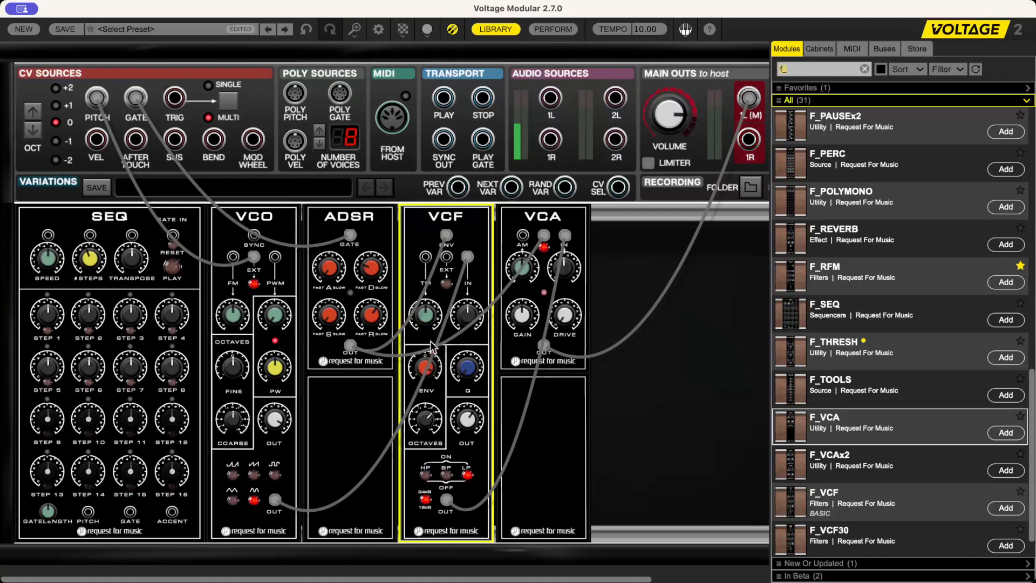
pyautogui.moveTo(446, 237); pyautogui.dragTo(421, 219)
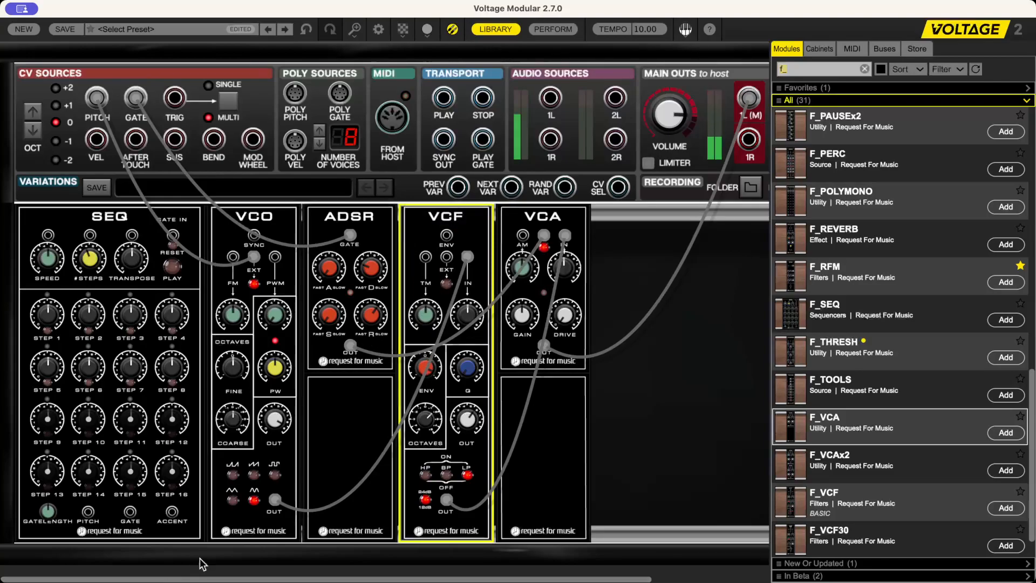
pyautogui.moveTo(428, 419); pyautogui.dragTo(437, 513)
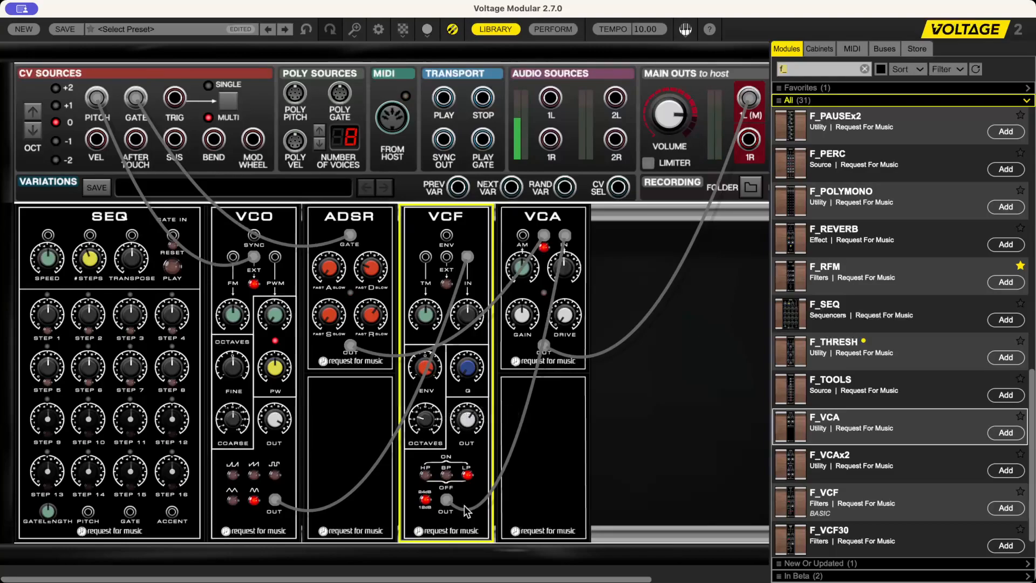
# - Switch the VCO to the sawtooth waveform and set the VCF's OCTAVES cutoff to about its midpoint
pyautogui.click(256, 501)
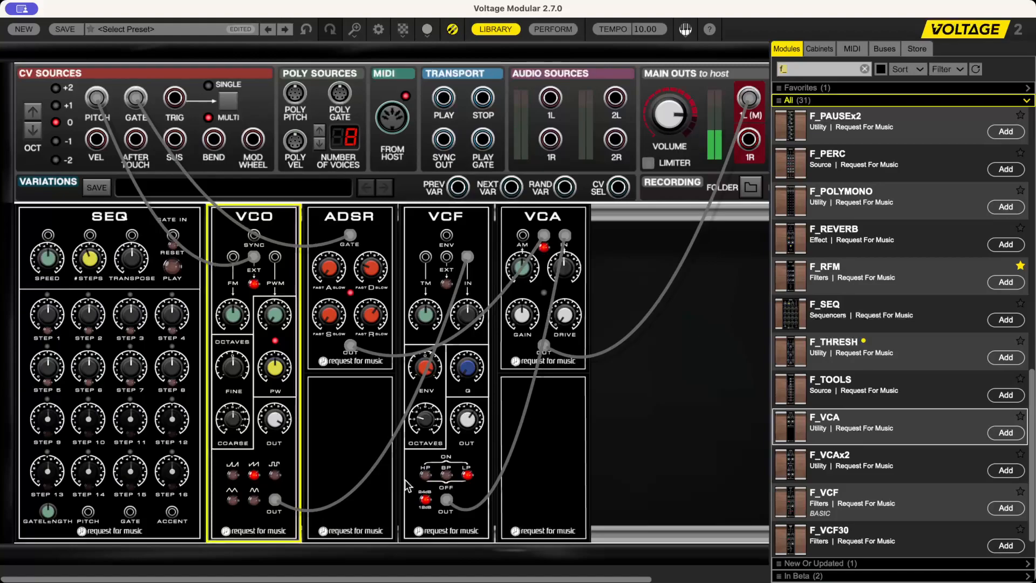
pyautogui.moveTo(425, 418); pyautogui.dragTo(428, 332)
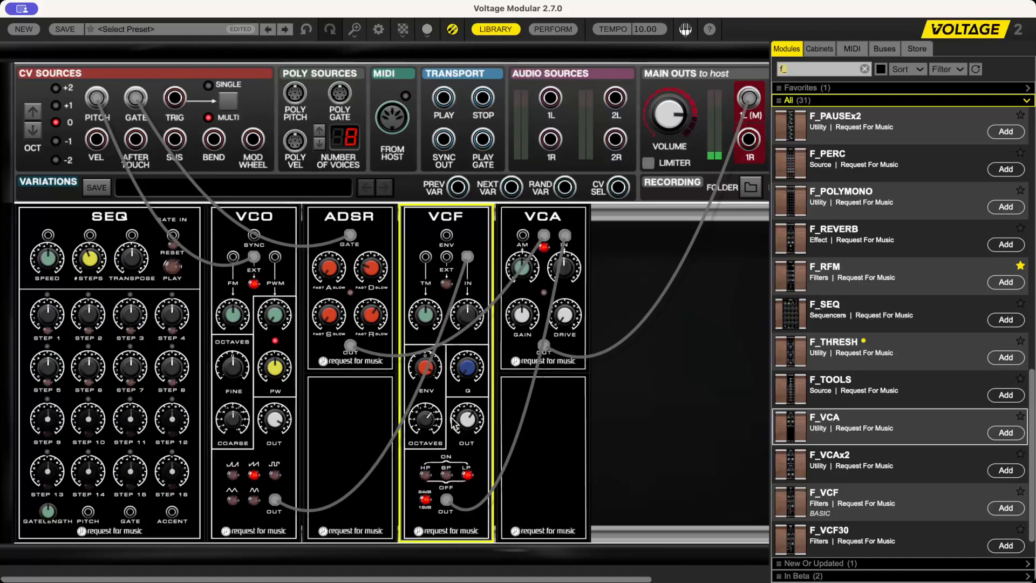
pyautogui.moveTo(456, 447)
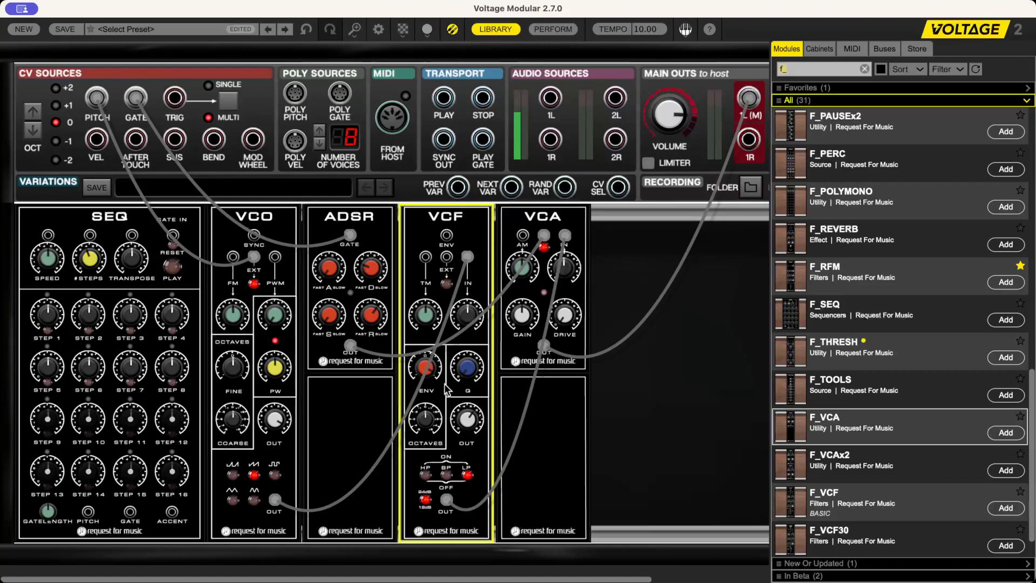
pyautogui.moveTo(460, 372)
pyautogui.moveTo(522, 276)
# - Add an F_REVERB module to the rack and insert an F_DELAY module between the VCA and the reverb
pyautogui.moveTo(793, 248); pyautogui.dragTo(740, 215)
pyautogui.scroll(-1, 874, 432)
pyautogui.scroll(15, 866, 419)
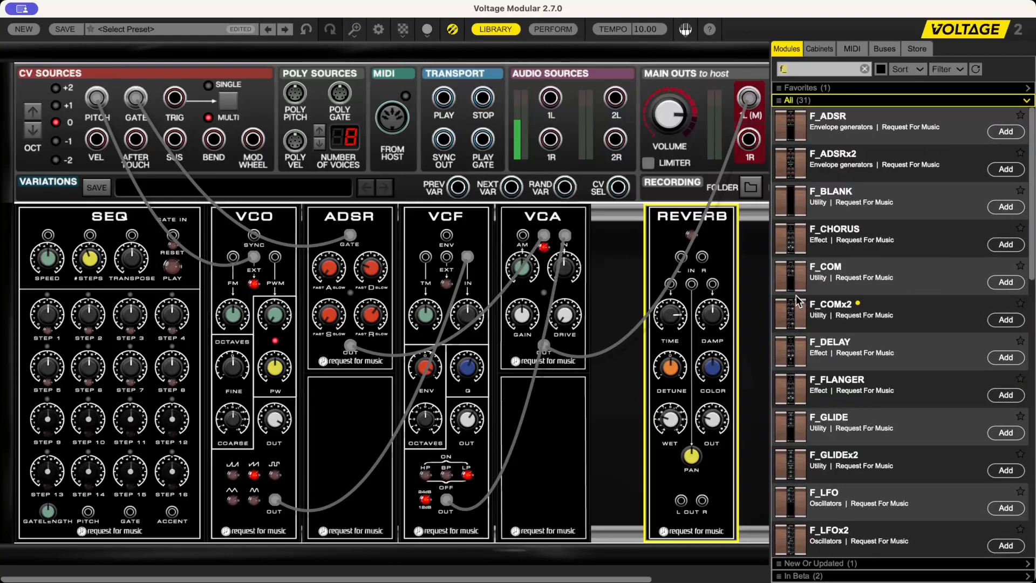
pyautogui.moveTo(781, 341); pyautogui.dragTo(657, 343)
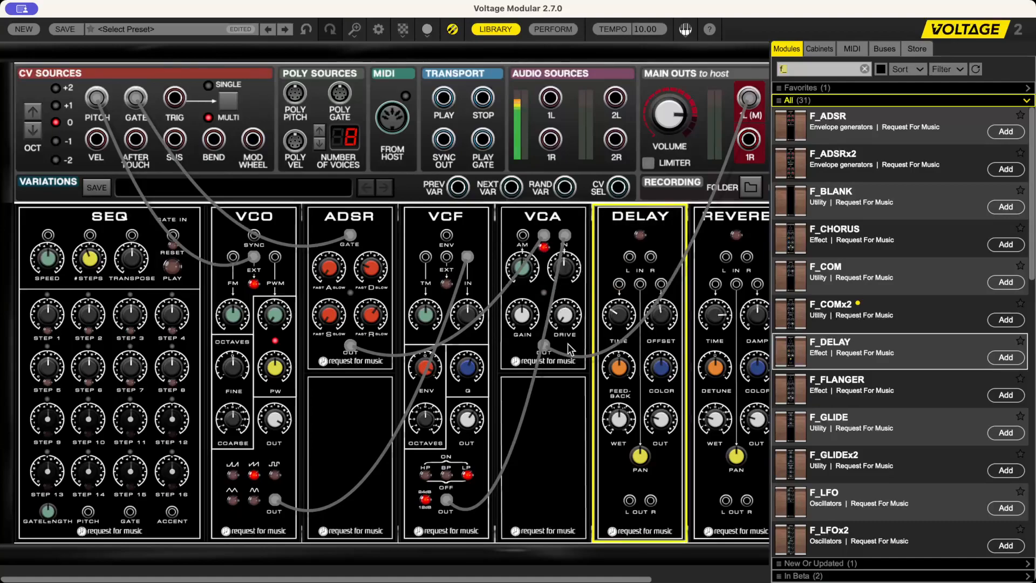
# - Patch the VCA output into the delay's left input, and the delay's left and right outputs into the reverb's left and right inputs
pyautogui.moveTo(544, 345); pyautogui.dragTo(630, 258)
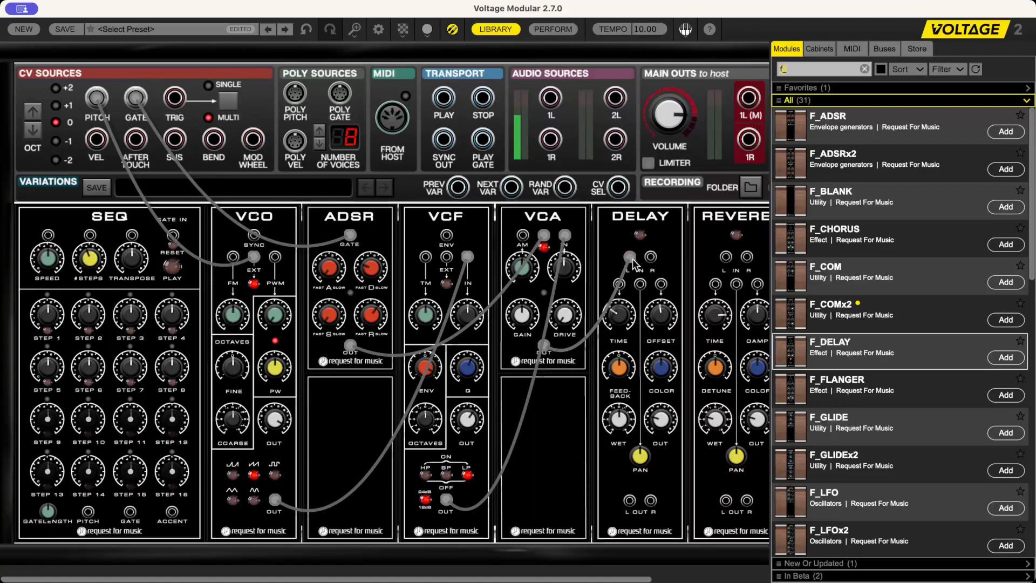
pyautogui.moveTo(630, 501); pyautogui.dragTo(727, 257)
pyautogui.moveTo(651, 500); pyautogui.dragTo(747, 264)
# - Patch the reverb's left and right outputs to main outs 1L (M) and 1R
pyautogui.moveTo(726, 501); pyautogui.dragTo(728, 507)
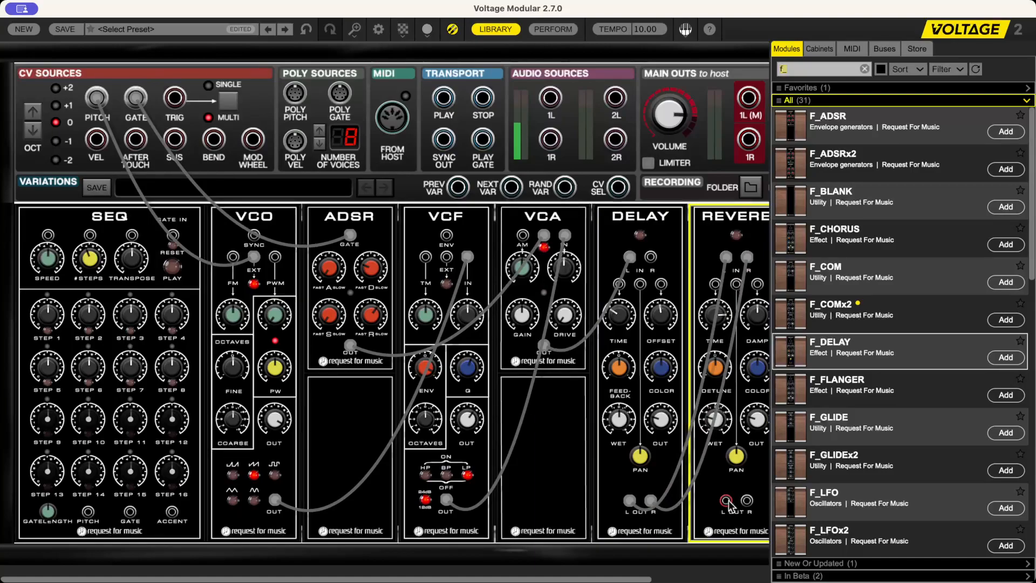
pyautogui.moveTo(728, 502); pyautogui.dragTo(611, 99)
pyautogui.moveTo(608, 501); pyautogui.dragTo(612, 150)
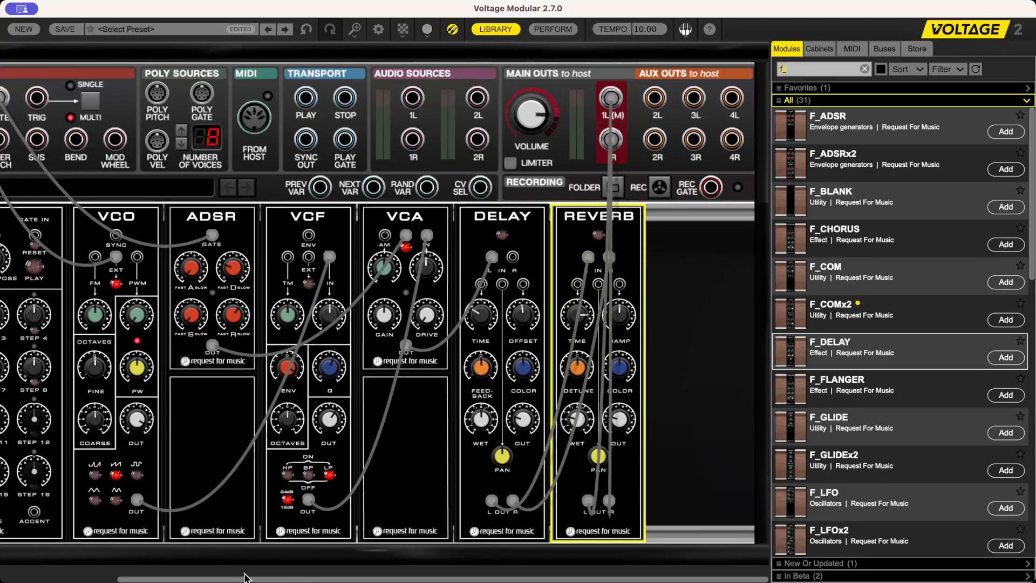
pyautogui.moveTo(243, 578); pyautogui.dragTo(125, 579)
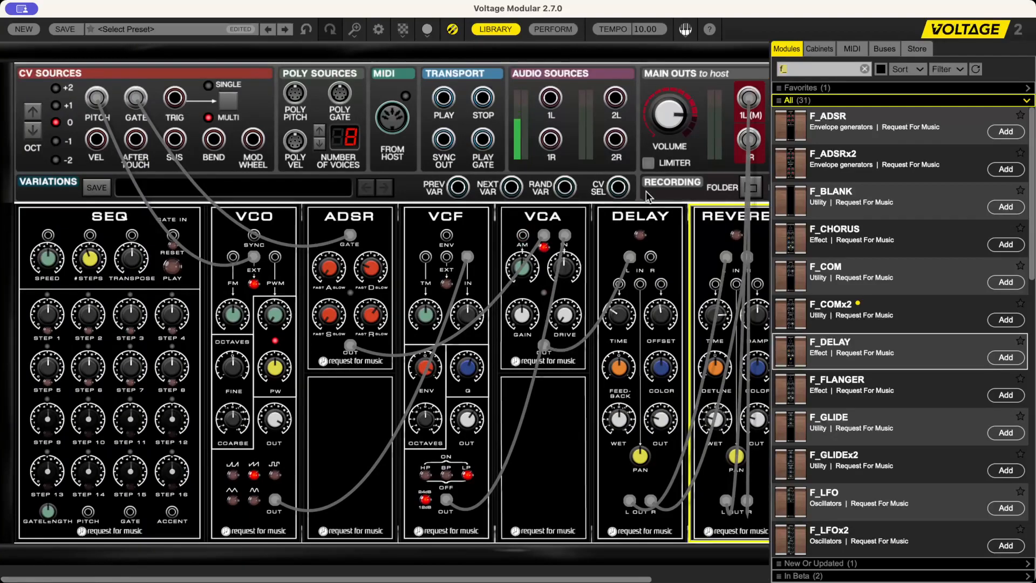
# - Switch on the delay and reverb modules and raise their OUT levels
pyautogui.click(647, 236)
pyautogui.click(737, 235)
pyautogui.moveTo(661, 421); pyautogui.dragTo(686, 326)
pyautogui.moveTo(765, 414); pyautogui.dragTo(695, 389)
# - Lower the delay's WET level to about 0.17 and reduce the reverb's WET level
pyautogui.moveTo(619, 419); pyautogui.dragTo(634, 501)
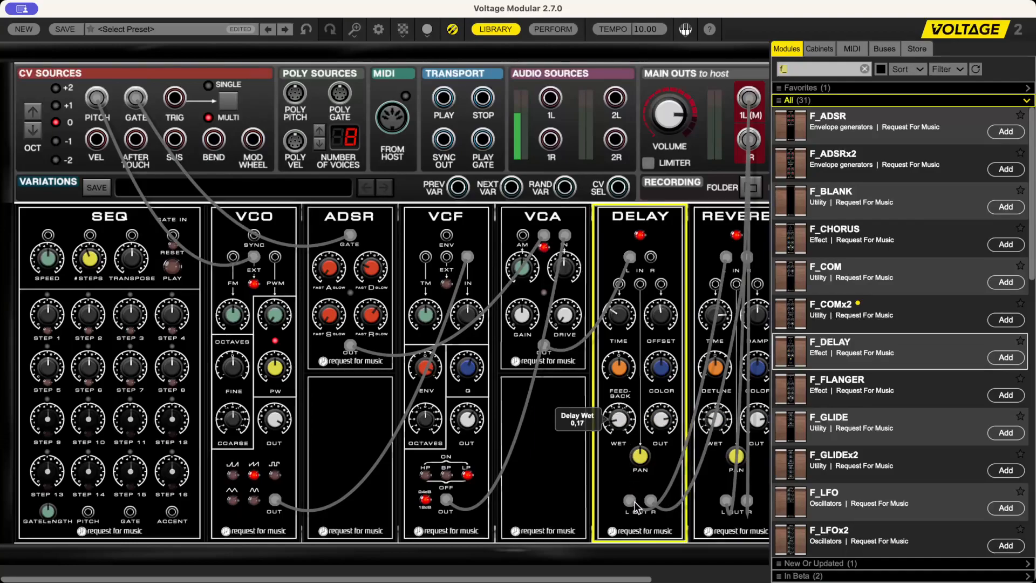
pyautogui.moveTo(711, 424); pyautogui.dragTo(657, 478)
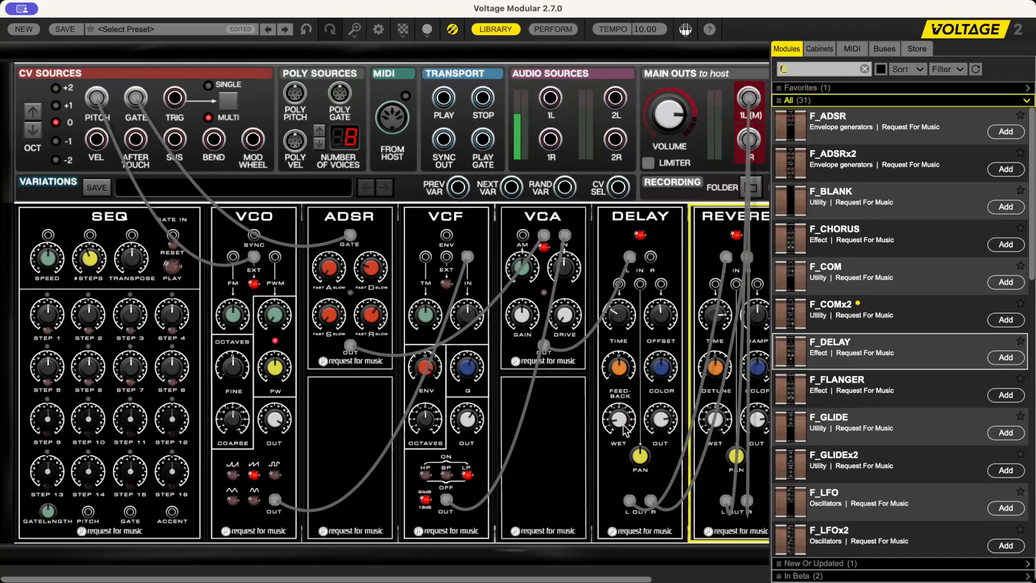
pyautogui.moveTo(624, 425); pyautogui.dragTo(646, 508)
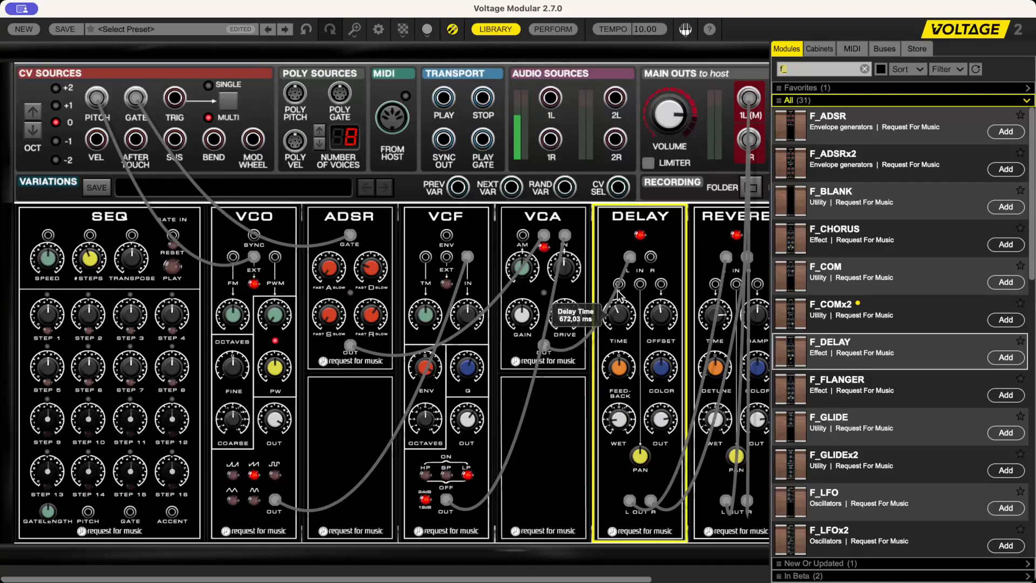
pyautogui.moveTo(619, 294)
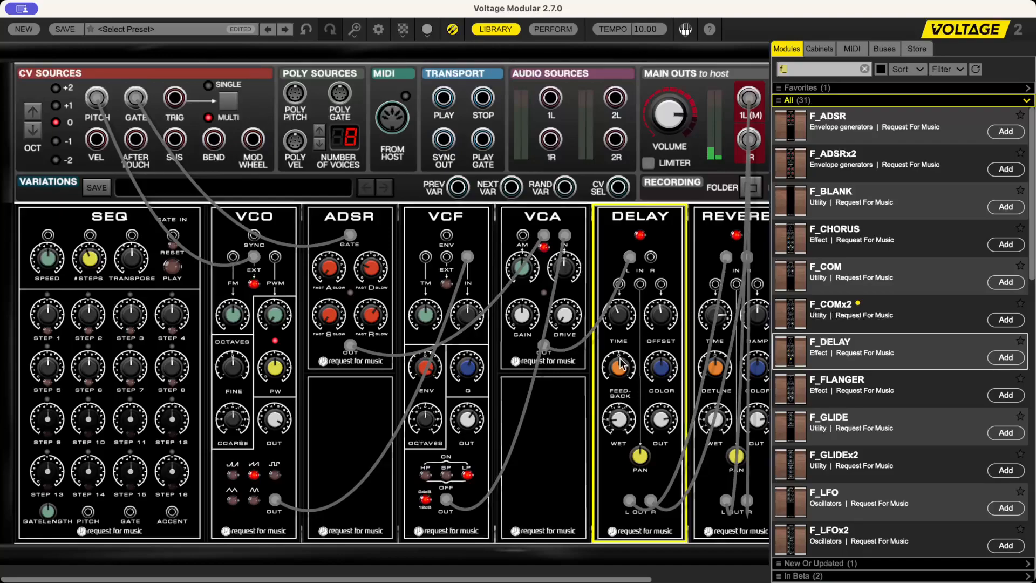
pyautogui.moveTo(621, 365)
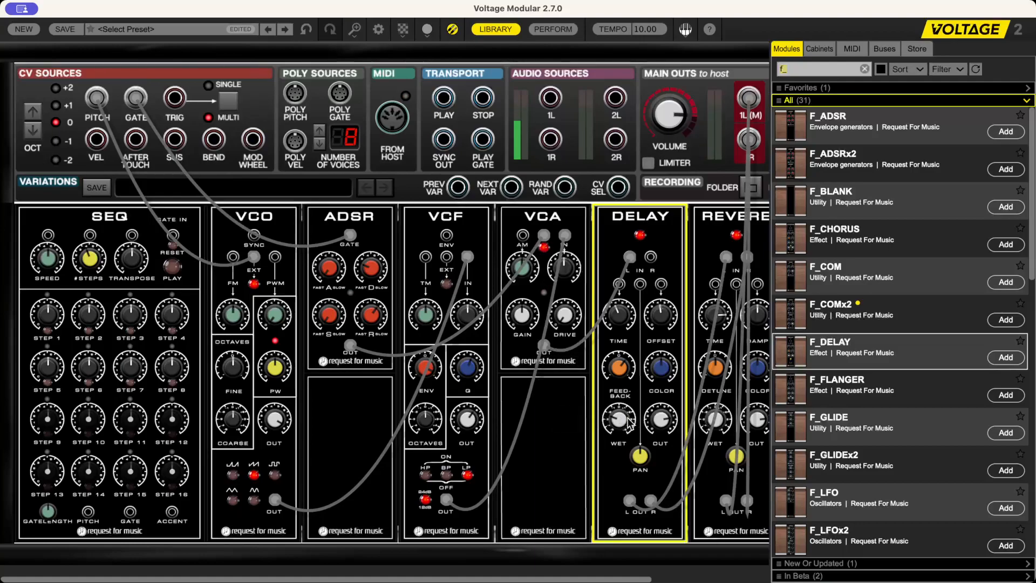
pyautogui.moveTo(629, 422)
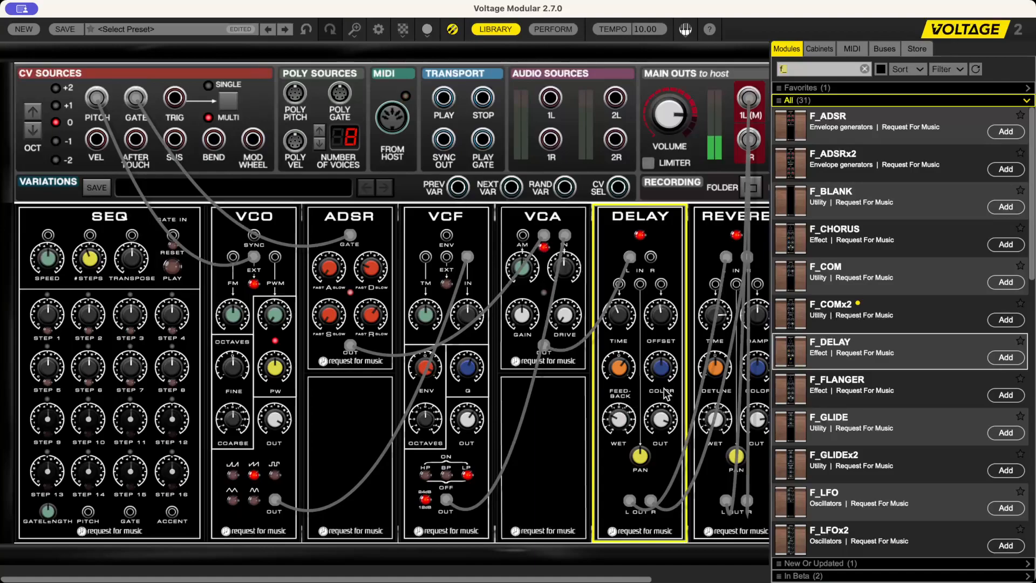
pyautogui.click(719, 419)
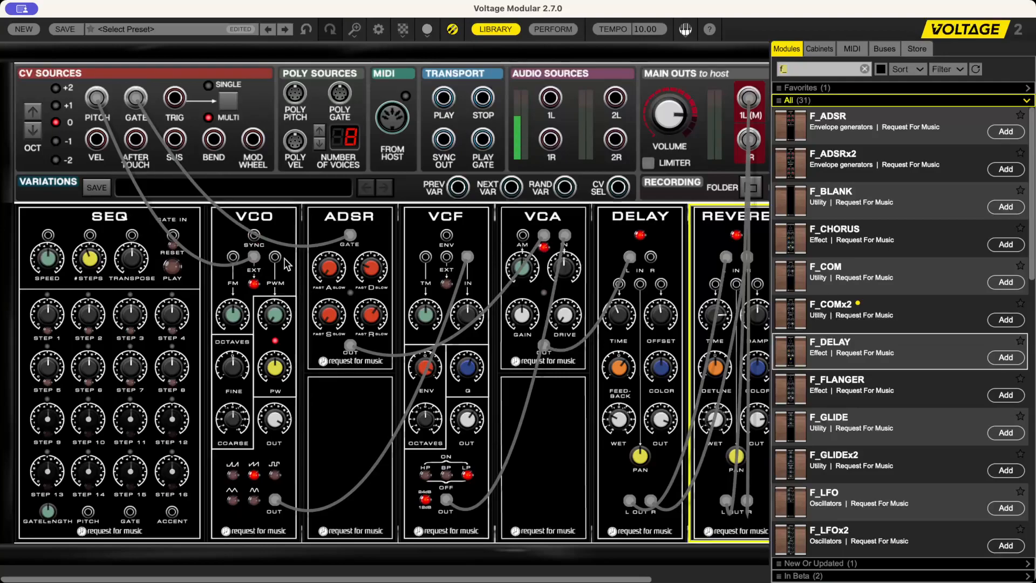
# - Move the VCO pitch and ADSR gate cables from the CV sources to the SEQ's PITCH and GATE outputs and start the sequencer
pyautogui.moveTo(97, 98); pyautogui.dragTo(89, 512)
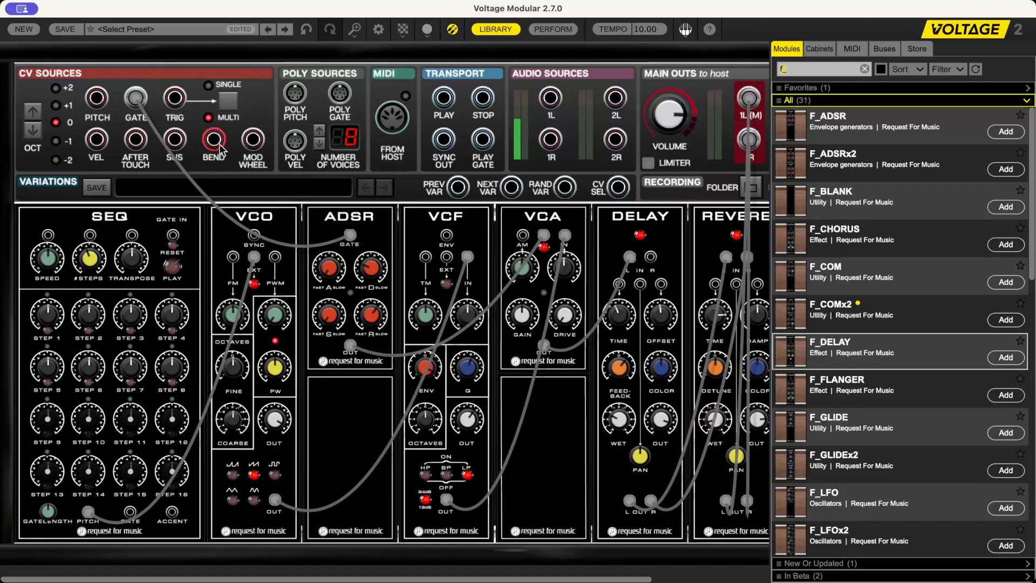
pyautogui.moveTo(141, 104); pyautogui.dragTo(130, 511)
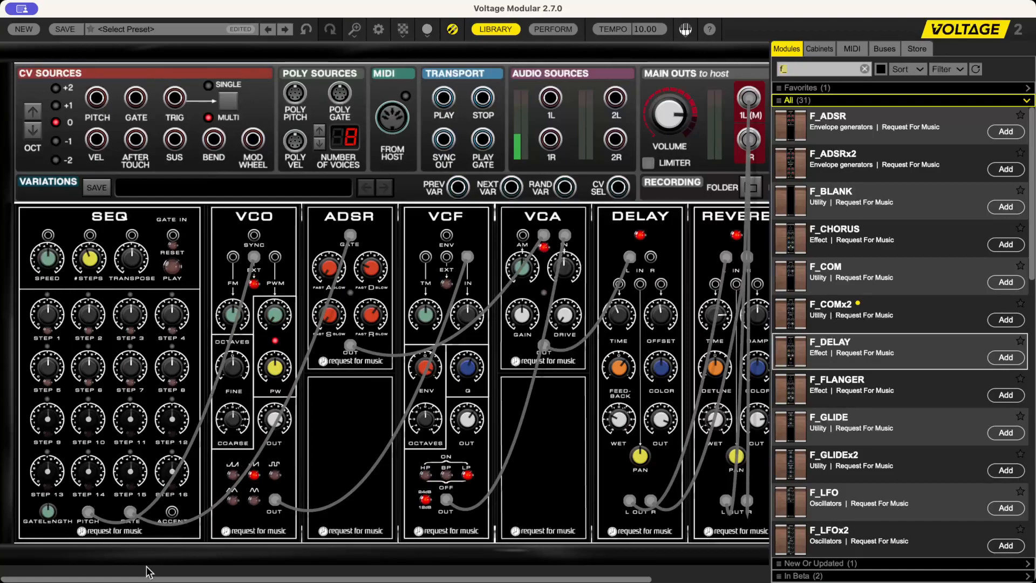
pyautogui.click(51, 261)
pyautogui.moveTo(51, 307)
pyautogui.mouseDown()
pyautogui.moveTo(52, 267)
pyautogui.moveTo(49, 305)
pyautogui.mouseUp()
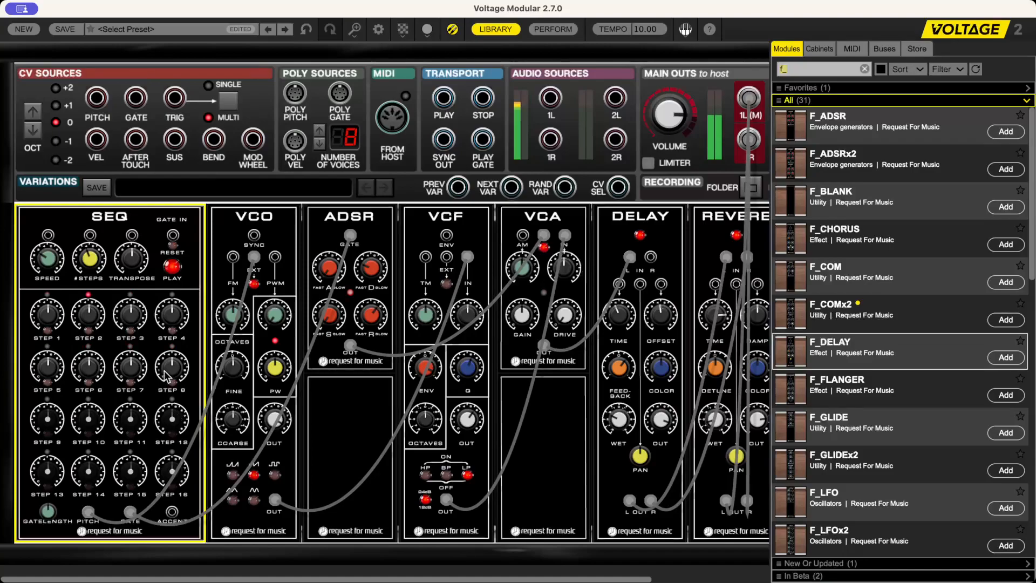
pyautogui.moveTo(166, 376)
# - Adjust the VCF, reverb and delay levels and the VCA gain while the sequence plays, and stop the sequencer
pyautogui.click(467, 418)
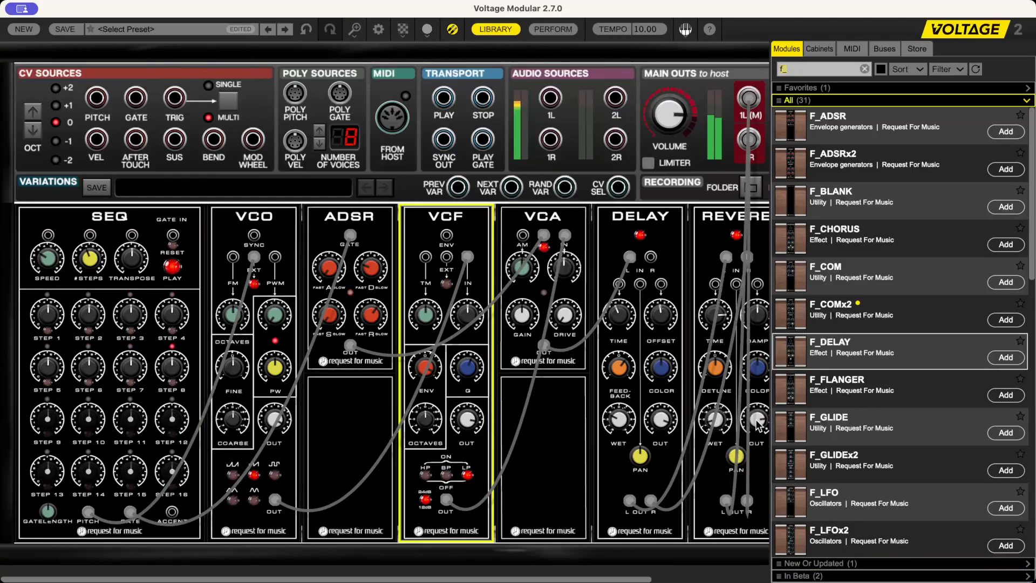
pyautogui.click(718, 418)
pyautogui.click(660, 420)
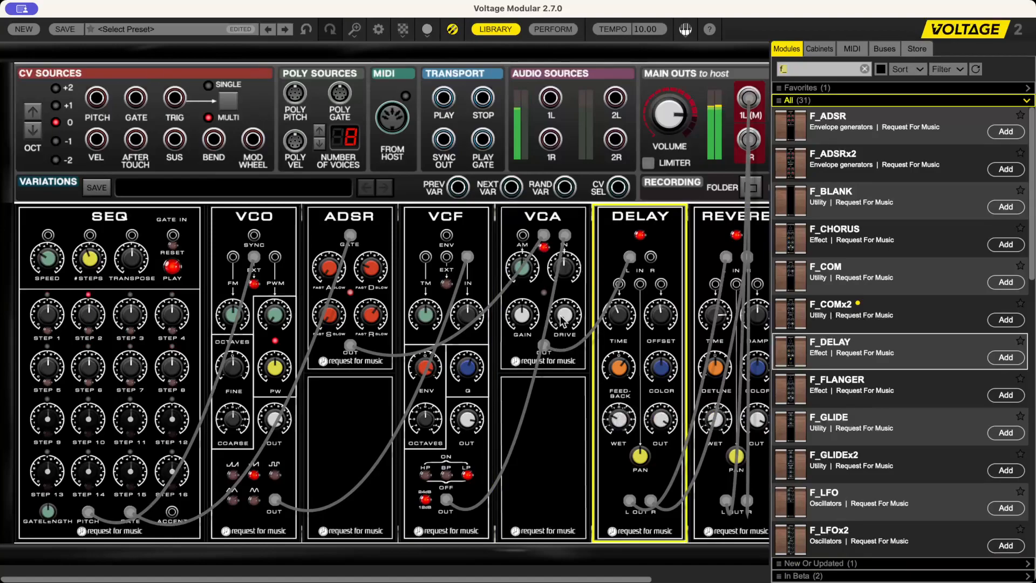
pyautogui.click(521, 309)
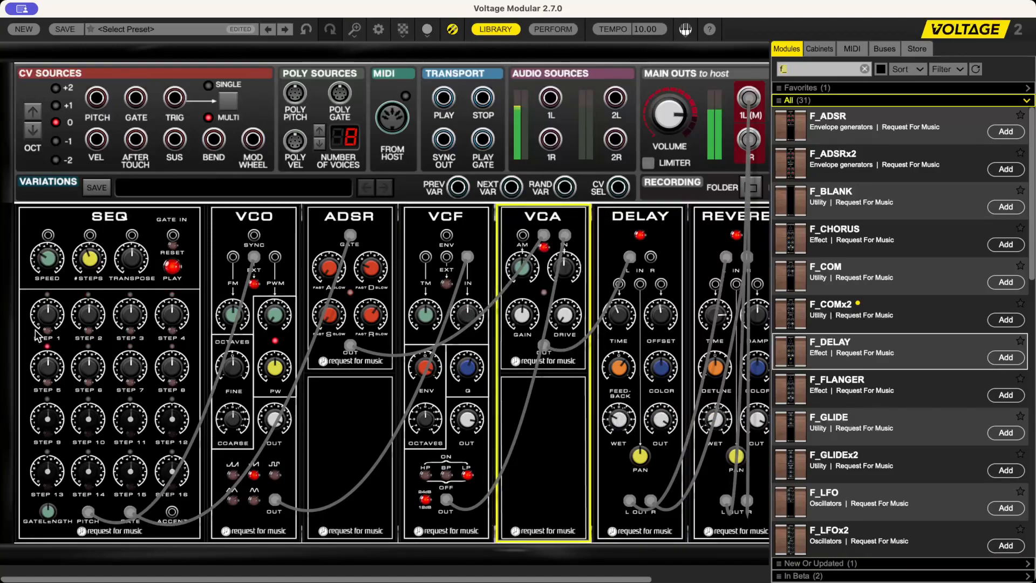
pyautogui.click(167, 266)
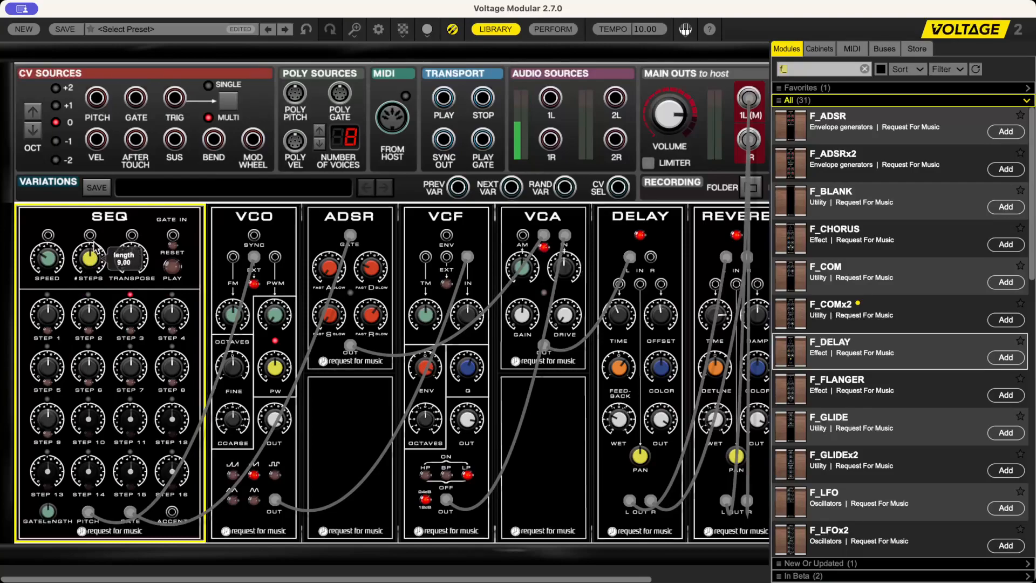
# - Try different sequencer lengths, including 2 steps, and finish with all 16 steps active
pyautogui.moveTo(96, 262); pyautogui.dragTo(104, 238)
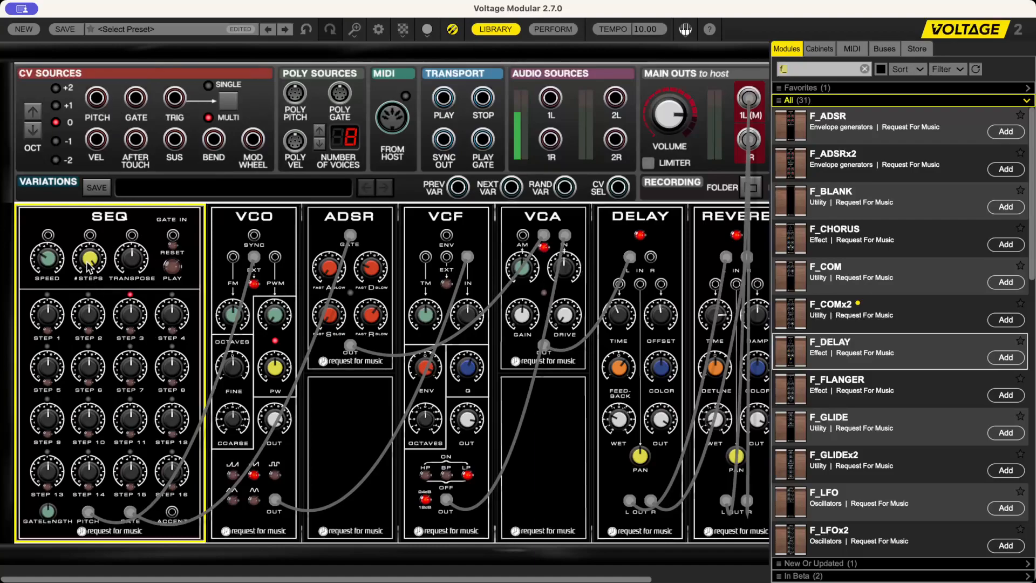
pyautogui.moveTo(90, 260); pyautogui.dragTo(194, 566)
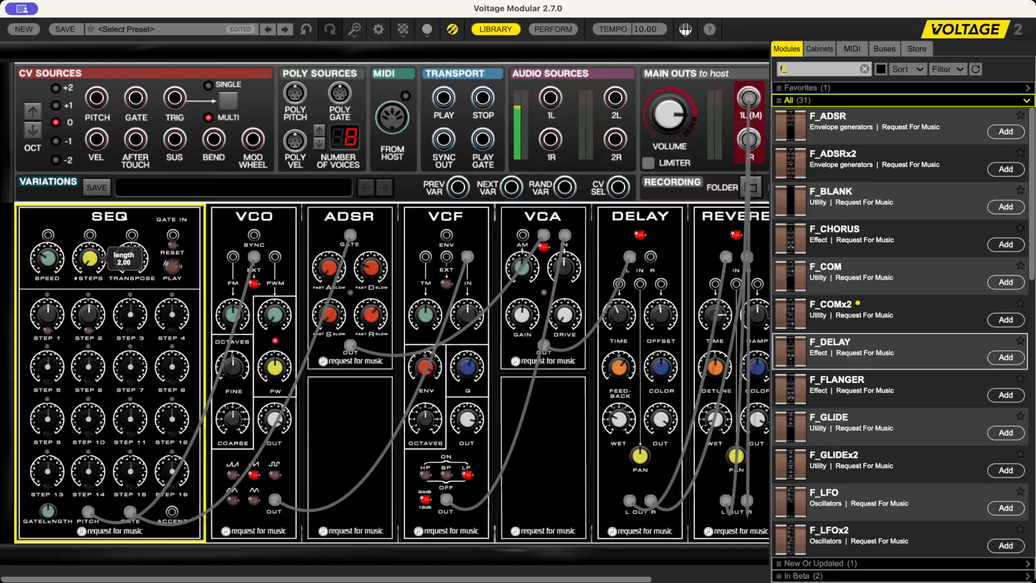
pyautogui.moveTo(166, 576); pyautogui.dragTo(162, 531)
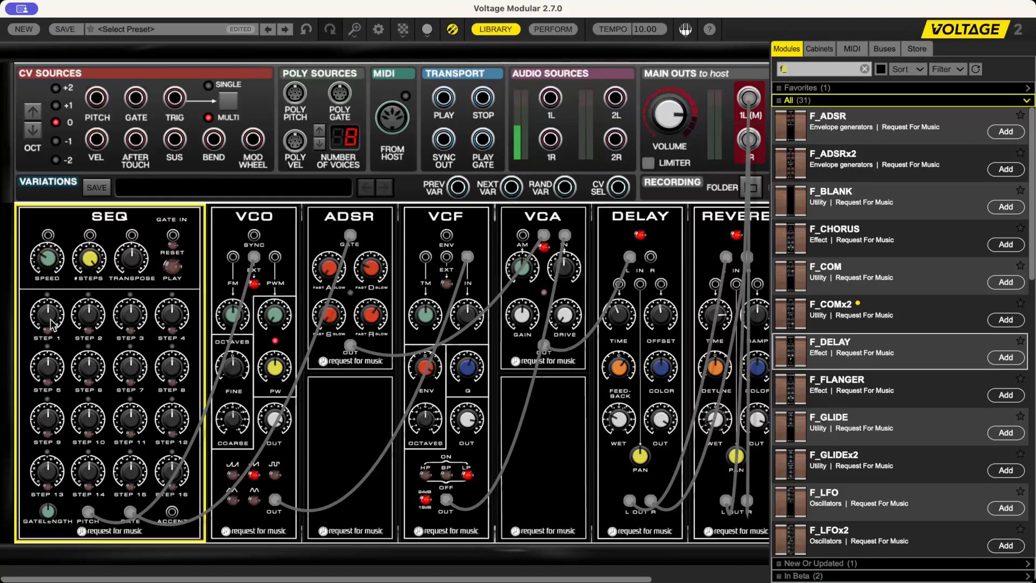
pyautogui.moveTo(52, 324)
# - Also patch the CV sources' PITCH to the VCO's EXT input and GATE to the ADSR's GATE input
pyautogui.moveTo(96, 97); pyautogui.dragTo(254, 257)
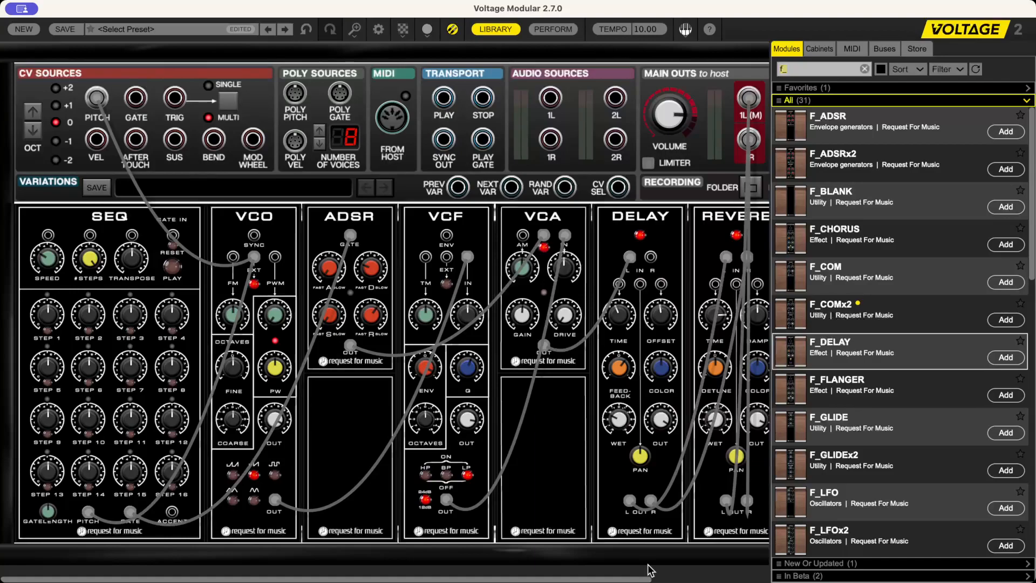
pyautogui.rightClick(312, 350)
pyautogui.click(131, 98)
pyautogui.click(133, 98)
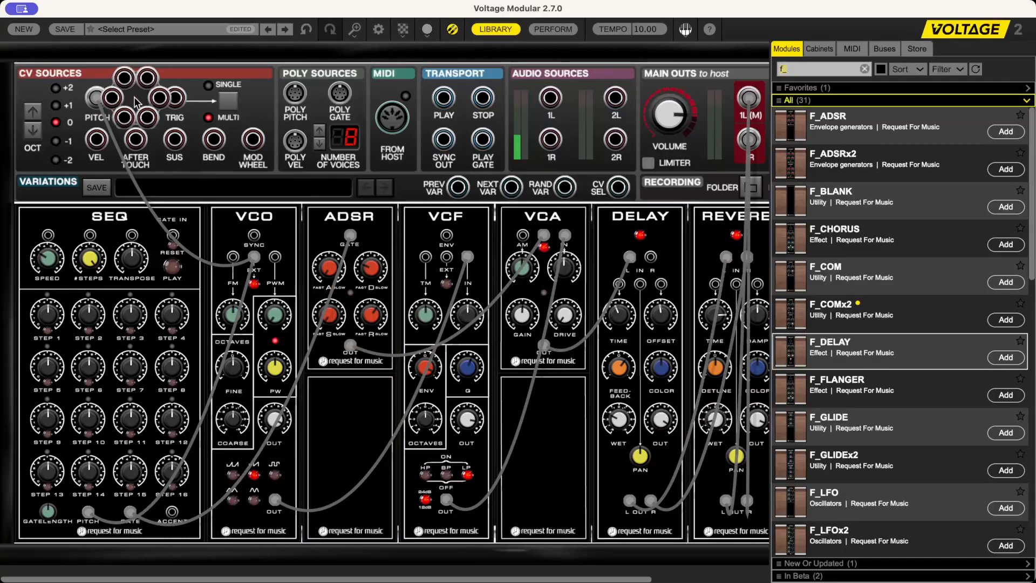
pyautogui.moveTo(132, 99); pyautogui.dragTo(350, 235)
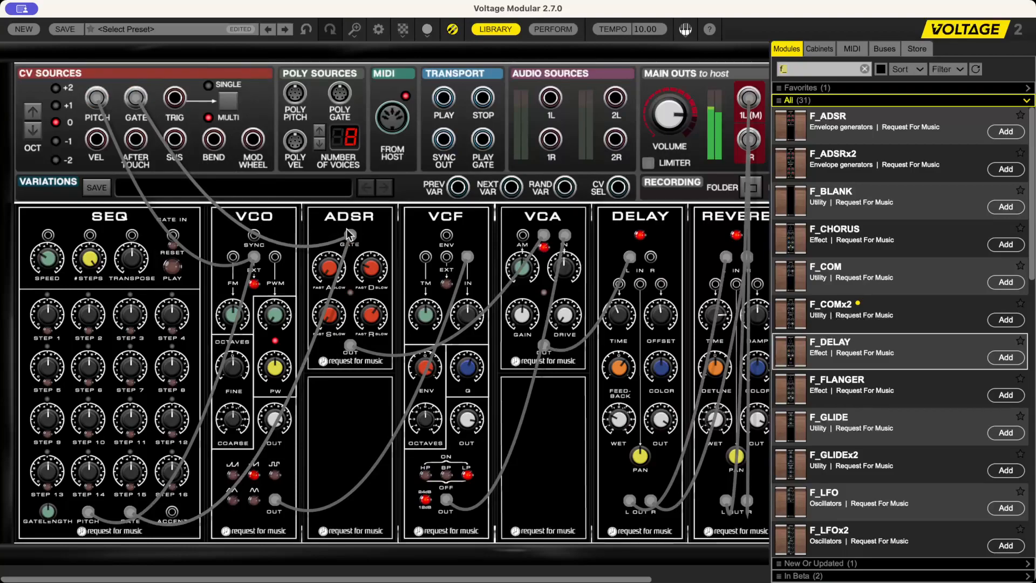
pyautogui.click(350, 235)
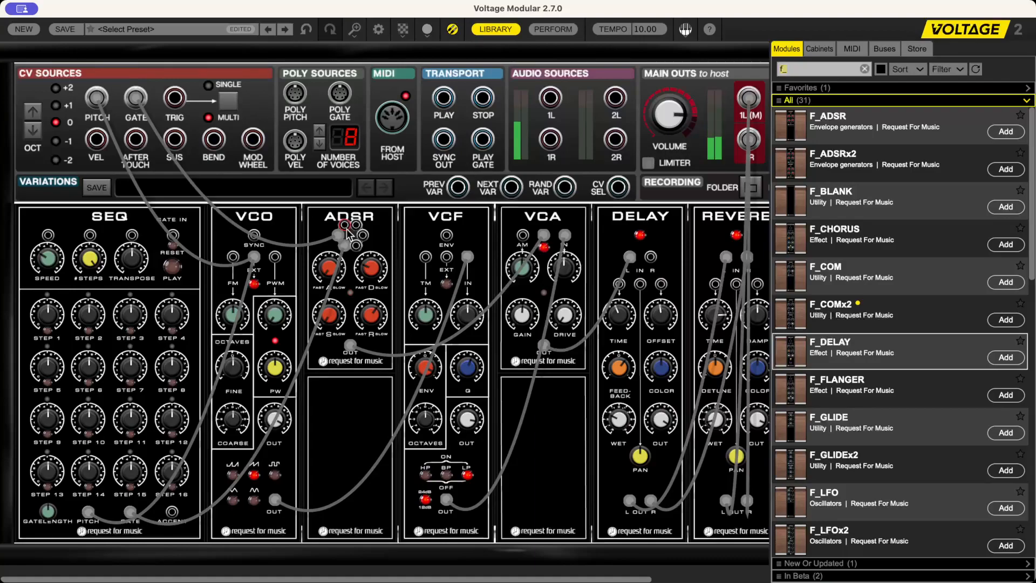
pyautogui.moveTo(348, 233); pyautogui.dragTo(350, 234)
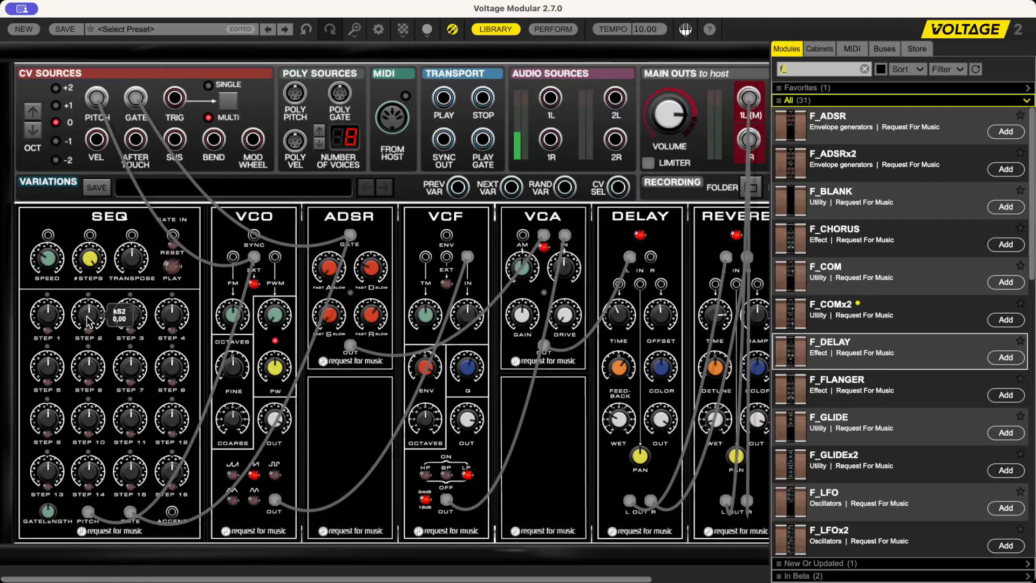
# - Tune the sequence by raising steps 3 to 6, with step 4 at 12, and lowering step 8, and set its length to 8 steps
pyautogui.moveTo(132, 324); pyautogui.dragTo(141, 283)
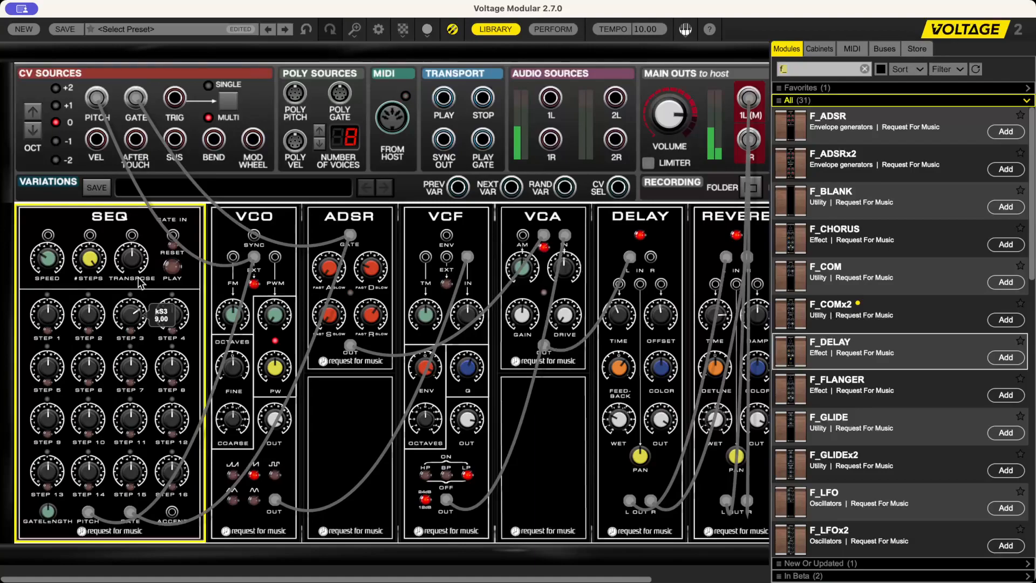
pyautogui.moveTo(131, 318); pyautogui.dragTo(176, 260)
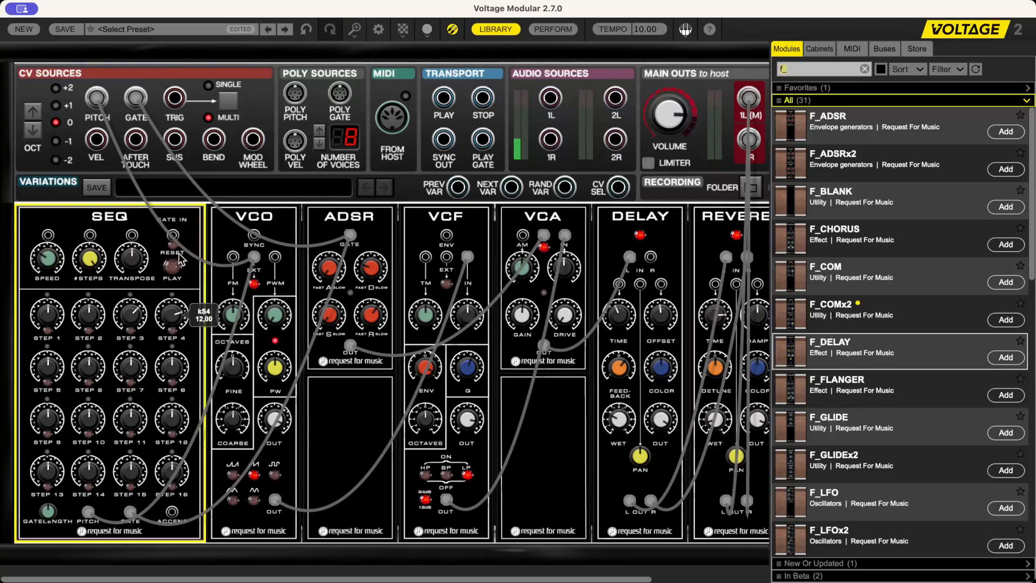
pyautogui.moveTo(66, 372); pyautogui.dragTo(70, 330)
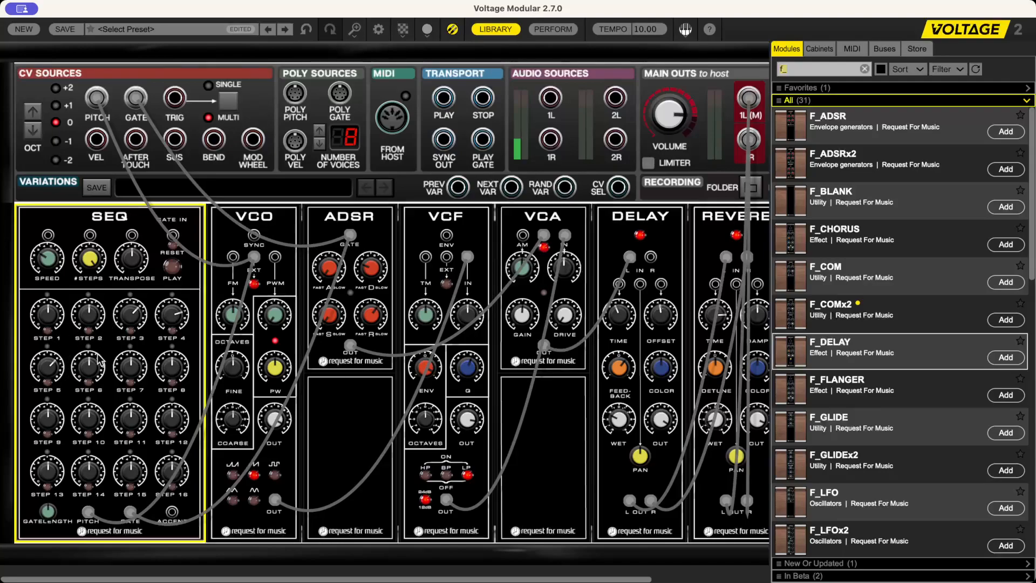
pyautogui.moveTo(105, 319); pyautogui.dragTo(106, 316)
pyautogui.moveTo(172, 371); pyautogui.dragTo(177, 430)
pyautogui.moveTo(91, 260); pyautogui.dragTo(119, 399)
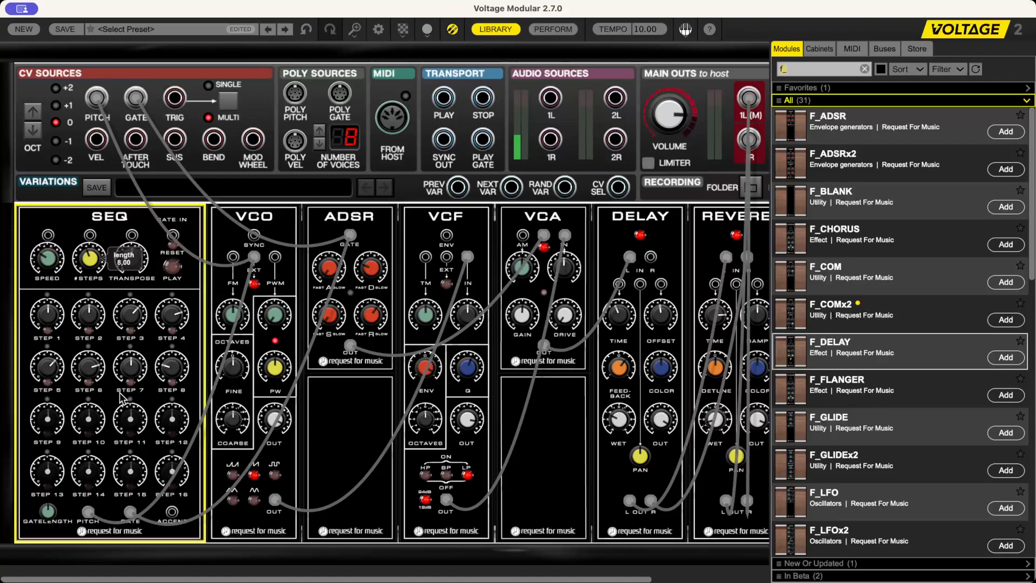
# - Run the sequencer, disconnect the CV sources' PITCH and GATE cables from the VCO and ADSR, and stop playback
pyautogui.click(172, 266)
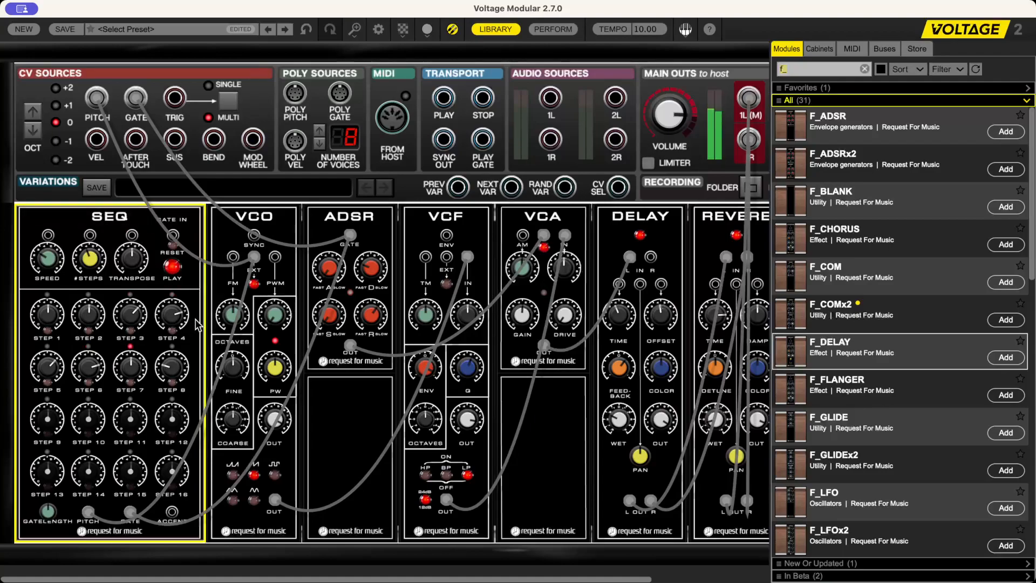
pyautogui.moveTo(97, 98); pyautogui.dragTo(120, 90)
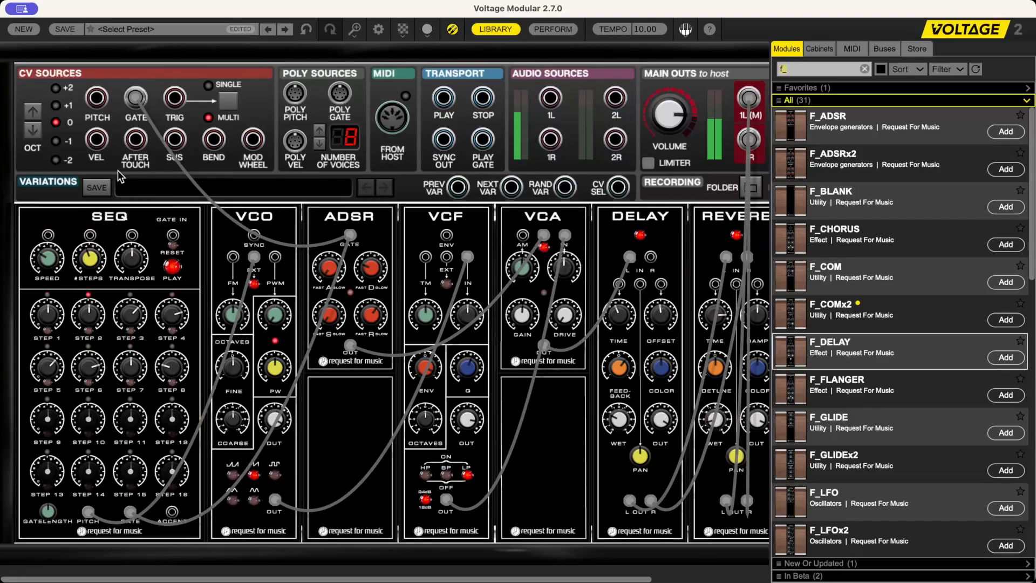
pyautogui.moveTo(136, 97); pyautogui.dragTo(157, 101)
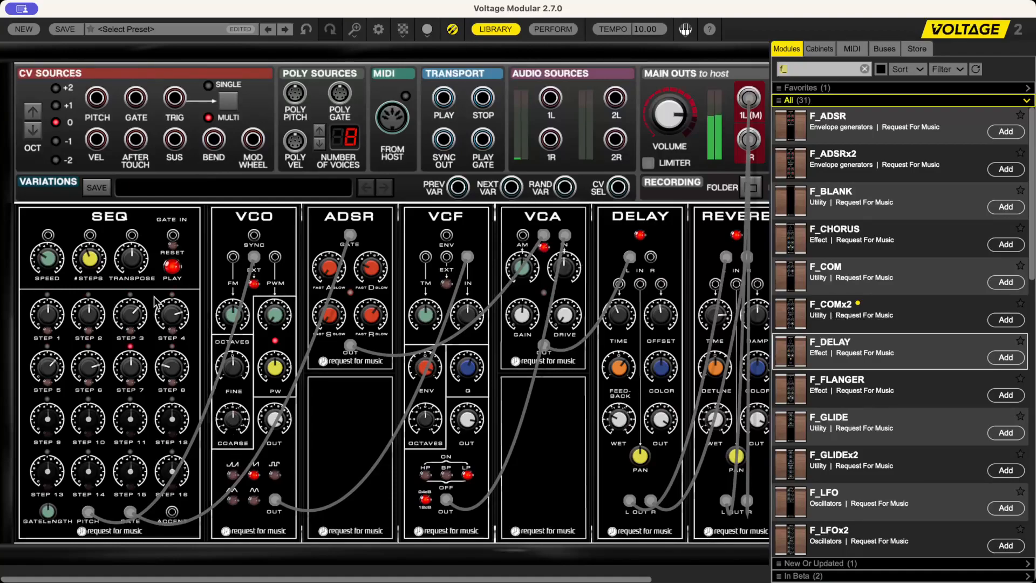
pyautogui.click(173, 263)
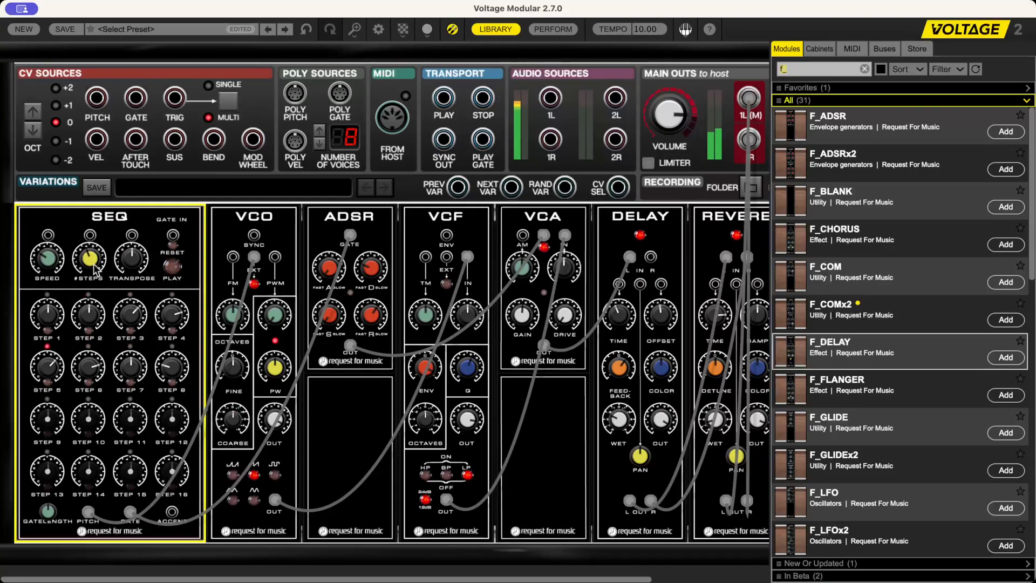
pyautogui.moveTo(131, 479)
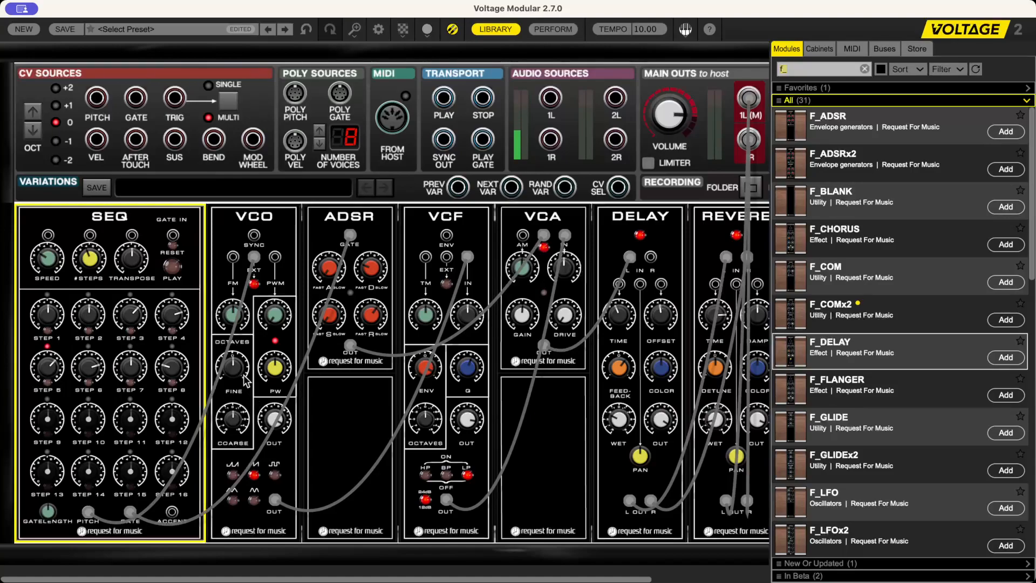
# - Raise the VCO's COARSE tuning, then shape the sound with the sequencer running by adjusting the ADSR's decay and lowering the VCF's OCTAVES
pyautogui.click(236, 424)
pyautogui.scroll(5, 235, 424)
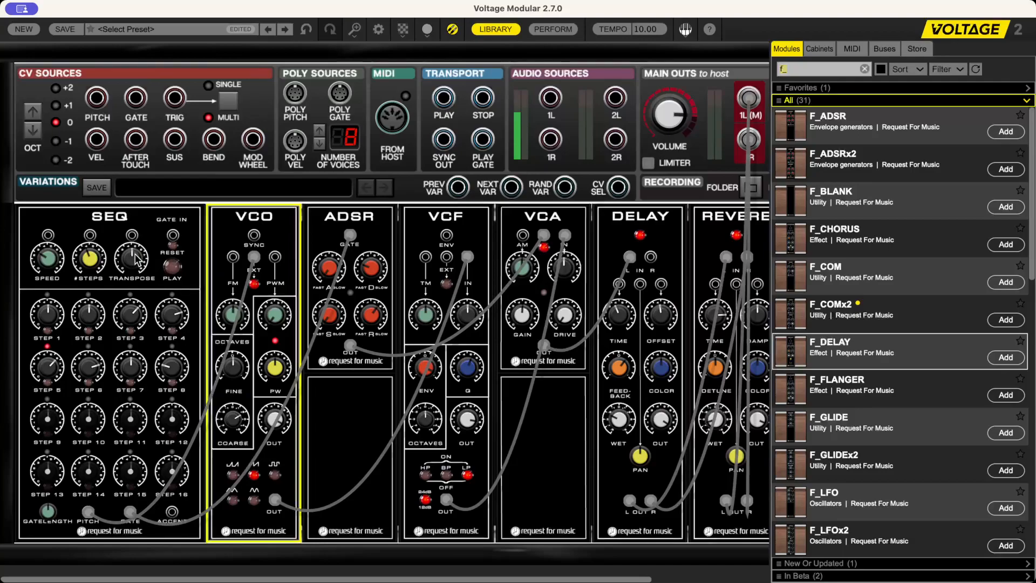
pyautogui.click(172, 266)
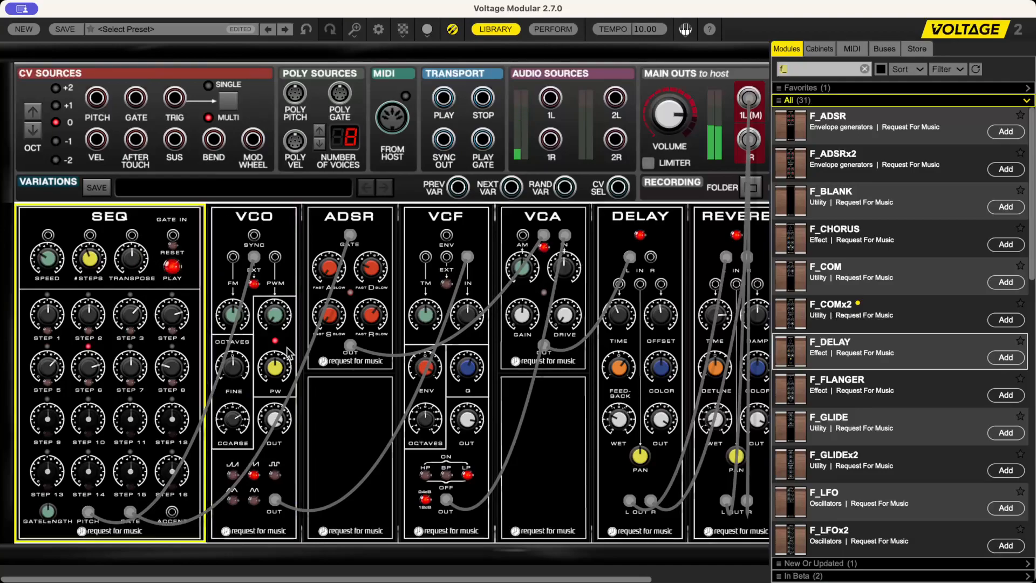
pyautogui.click(371, 274)
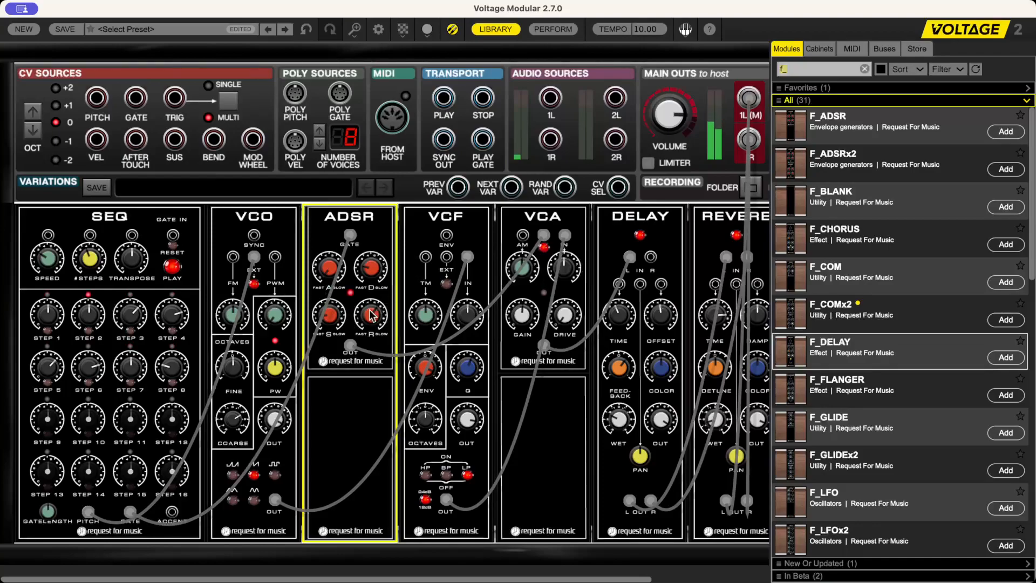
pyautogui.click(427, 423)
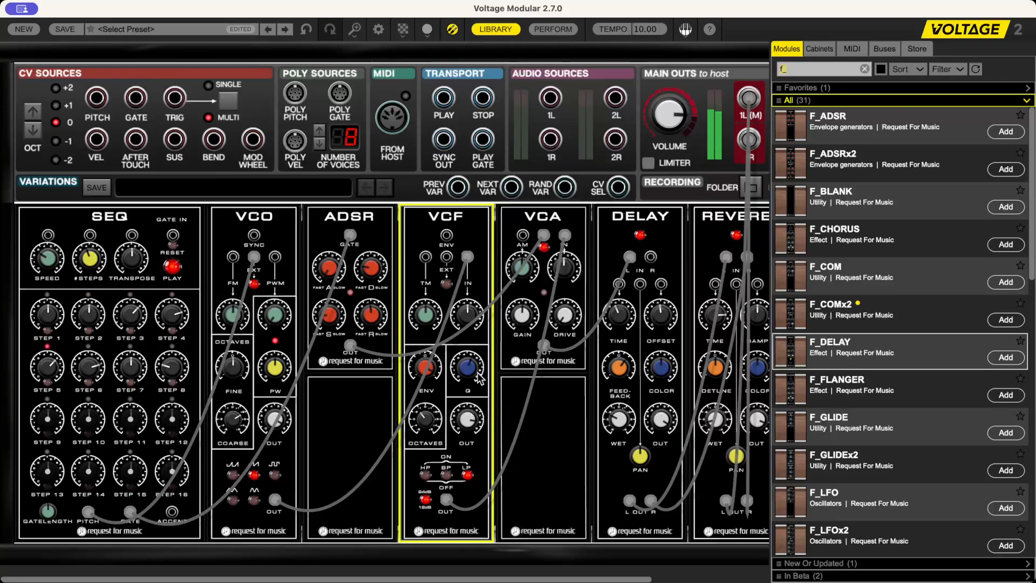
# - Set the delay's WET level to 0.23 and stop the sequencer
pyautogui.moveTo(479, 393)
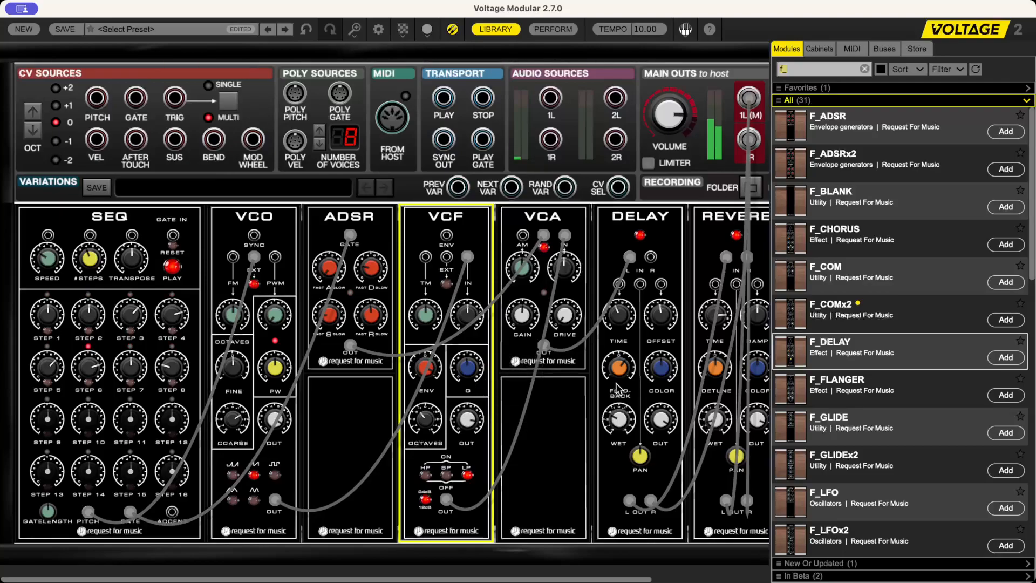
pyautogui.click(620, 427)
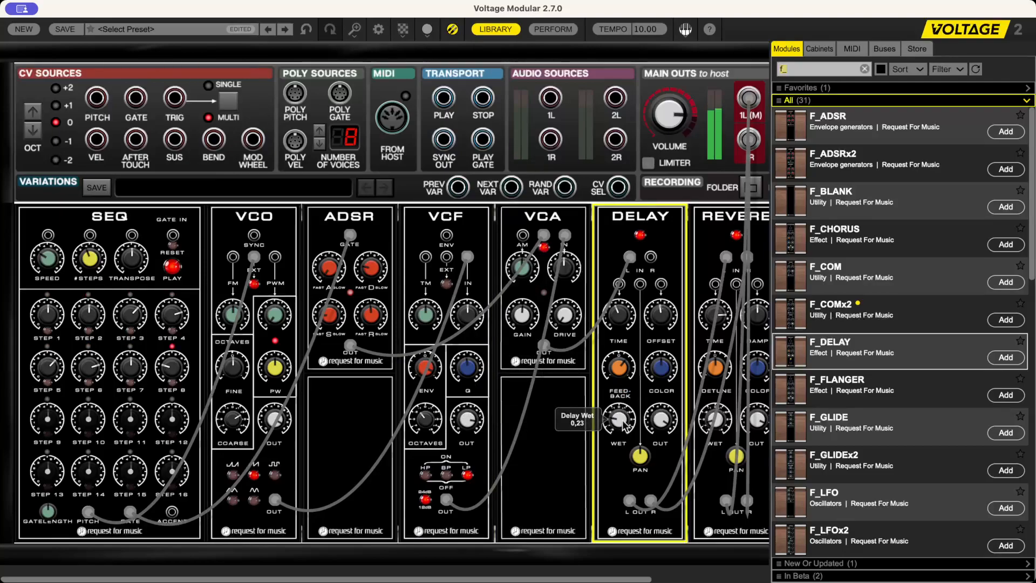
pyautogui.moveTo(620, 388)
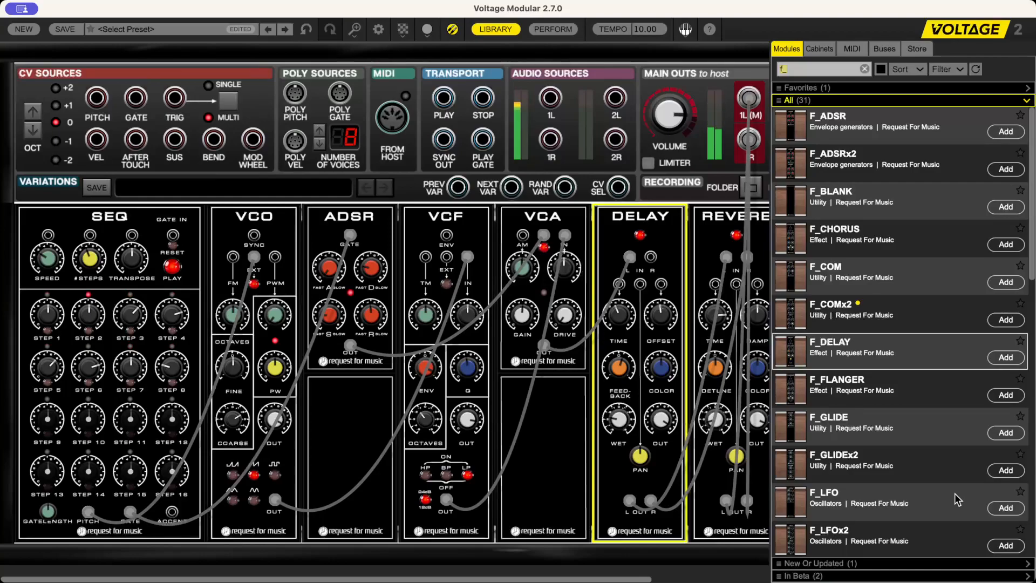
pyautogui.click(173, 264)
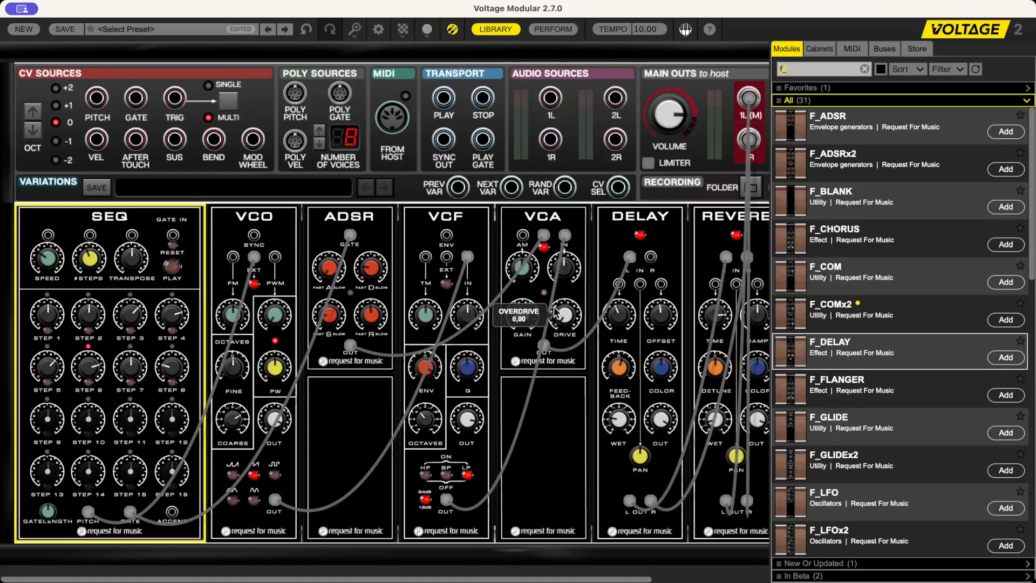
# - Select the SEQ, VCO, ADSR, VCF and VCA modules together and move them to the row below, leaving DELAY and REVERB in place
pyautogui.scroll(-3, 556, 312)
pyautogui.scroll(-1, 556, 311)
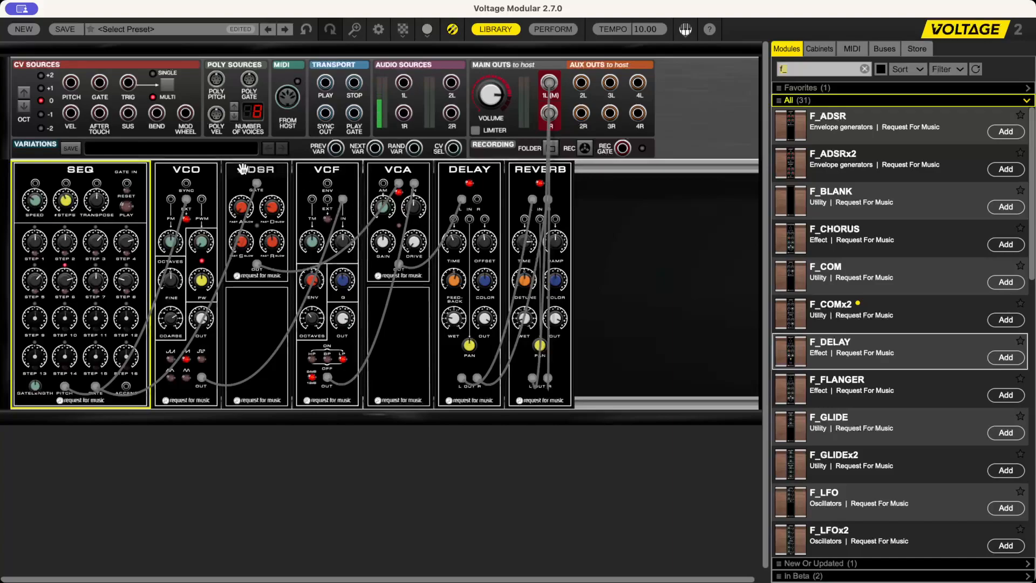
pyautogui.click(191, 182)
pyautogui.click(130, 183)
pyautogui.click(191, 183)
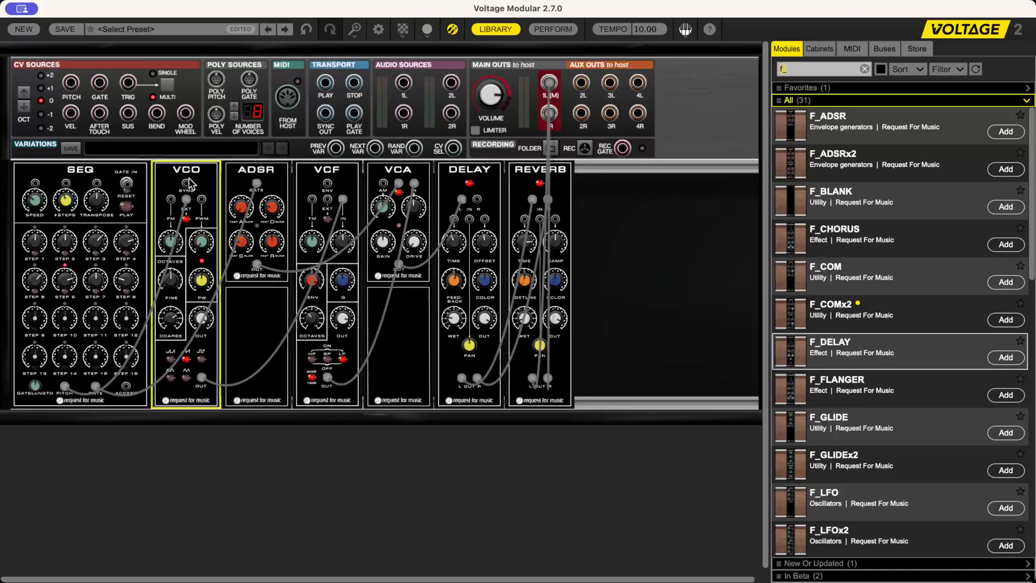
pyautogui.click(131, 184)
pyautogui.click(198, 175)
pyautogui.click(127, 185)
pyautogui.keyDown('shift'); pyautogui.click(248, 185); pyautogui.keyUp('shift')
pyautogui.keyDown('shift'); pyautogui.click(316, 175); pyautogui.keyUp('shift')
pyautogui.keyDown('shift'); pyautogui.click(382, 183); pyautogui.keyUp('shift')
pyautogui.moveTo(196, 173); pyautogui.dragTo(210, 438)
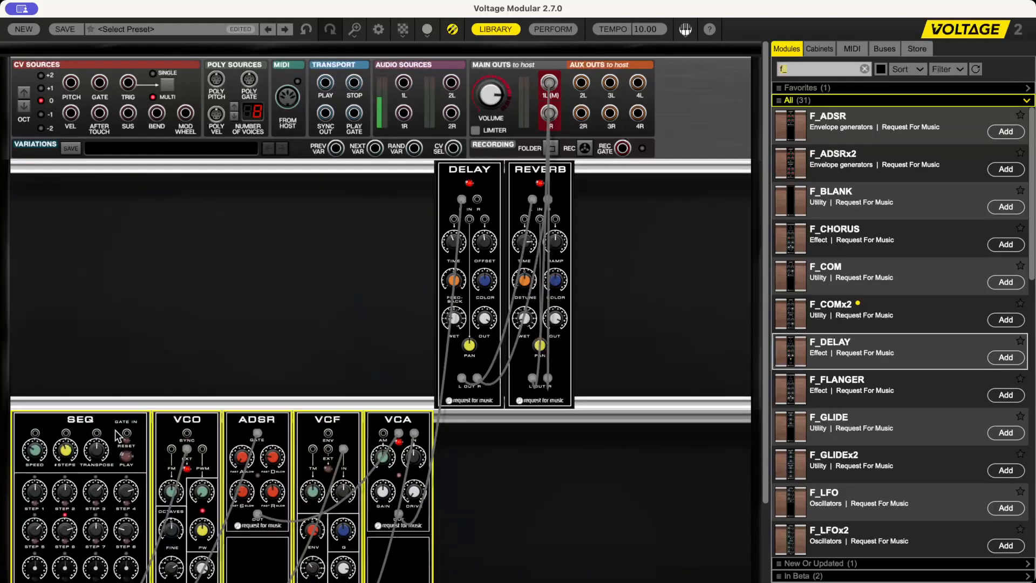
pyautogui.moveTo(114, 431)
pyautogui.mouseDown()
pyautogui.moveTo(112, 289)
pyautogui.moveTo(110, 423)
pyautogui.mouseUp()
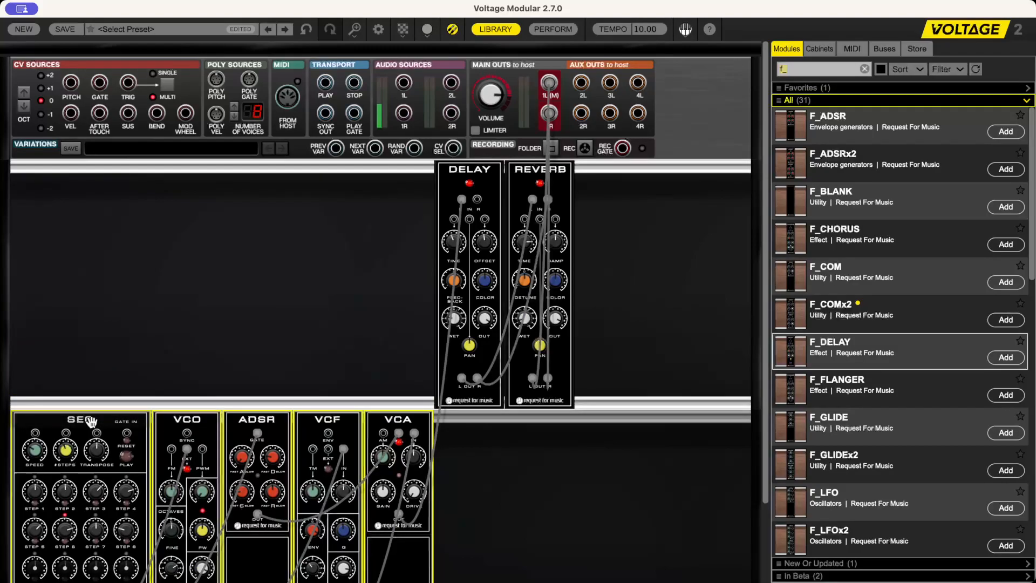
# - Briefly run the moved sequencer, then duplicate the five selected modules into the empty space of the upper row
pyautogui.click(127, 457)
pyautogui.click(128, 457)
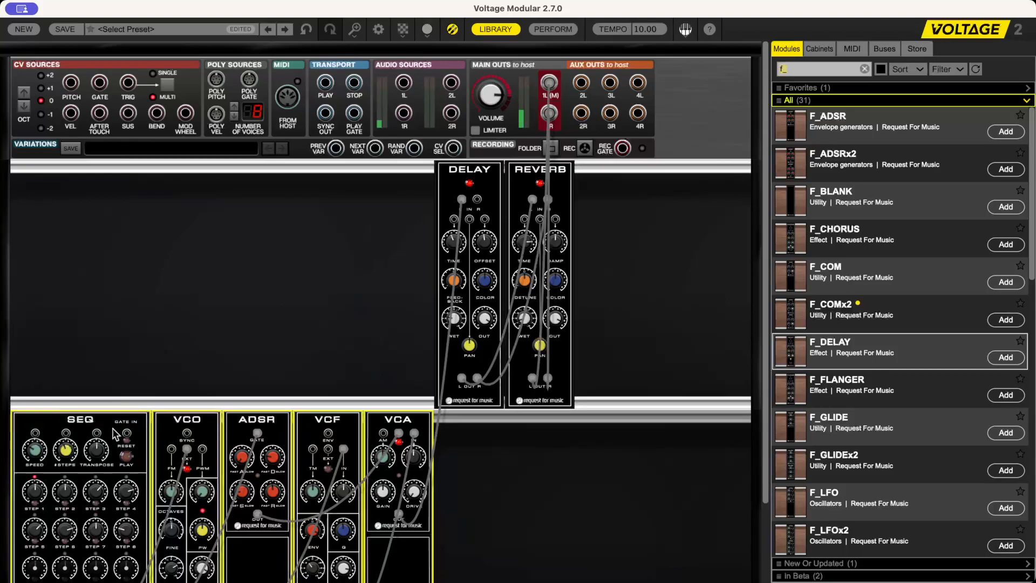
pyautogui.moveTo(87, 421); pyautogui.dragTo(83, 178)
pyautogui.click(481, 457)
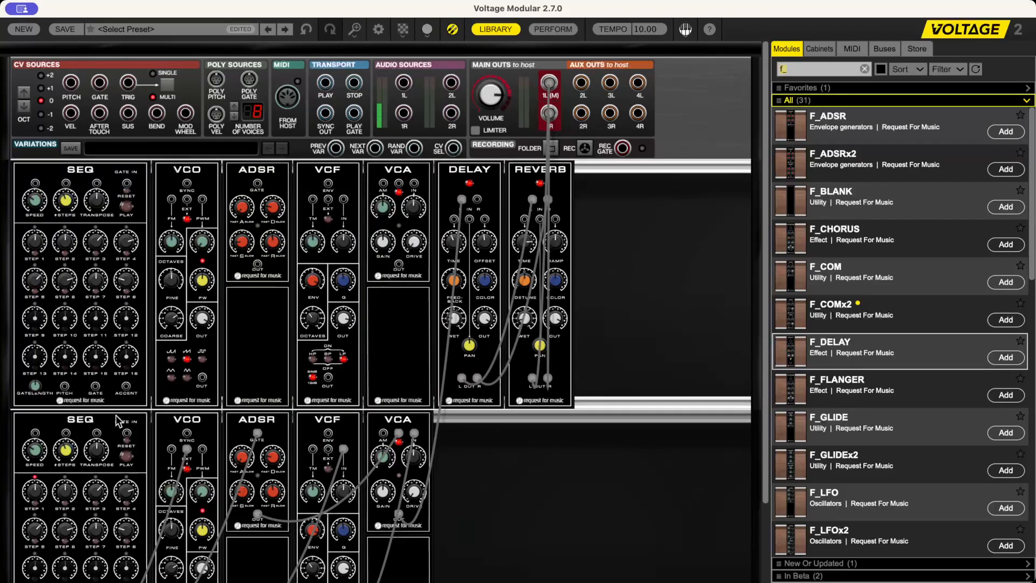
# - Patch the lower SEQ's PITCH output into the upper SEQ's GATE IN and start both sequencers to test the link
pyautogui.scroll(-2, 123, 540)
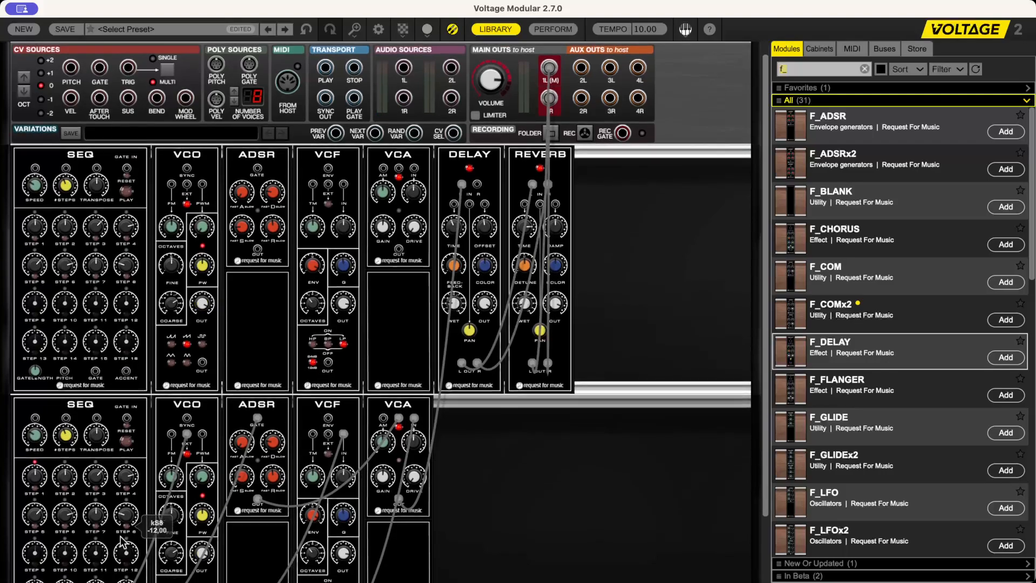
pyautogui.scroll(-5, 123, 542)
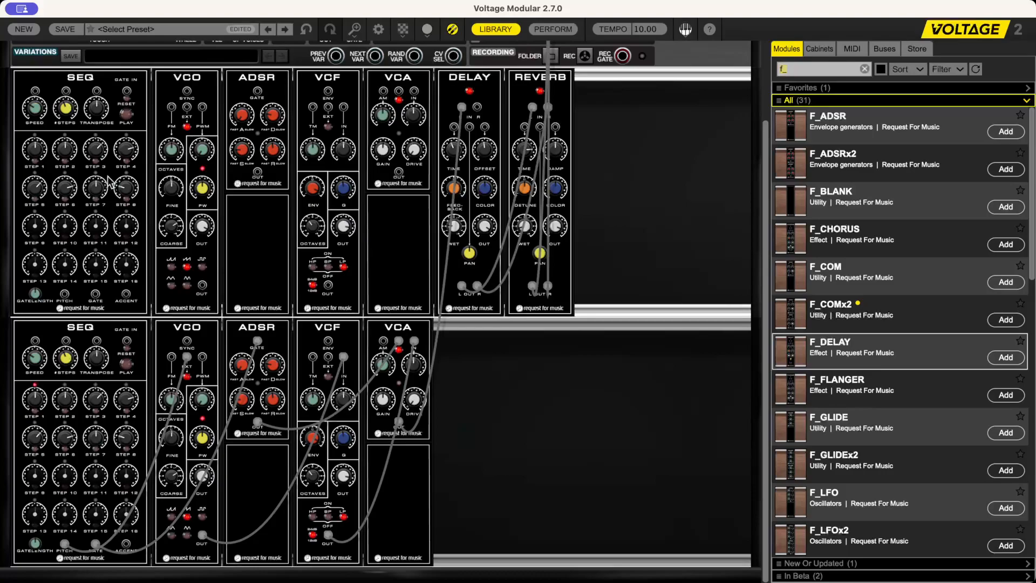
pyautogui.moveTo(127, 92); pyautogui.dragTo(64, 545)
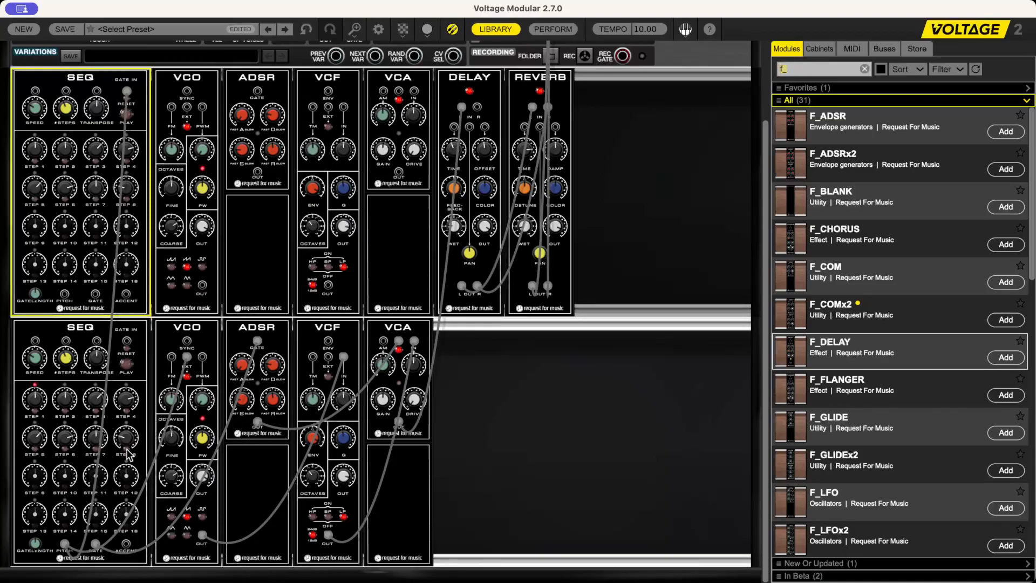
pyautogui.click(126, 355)
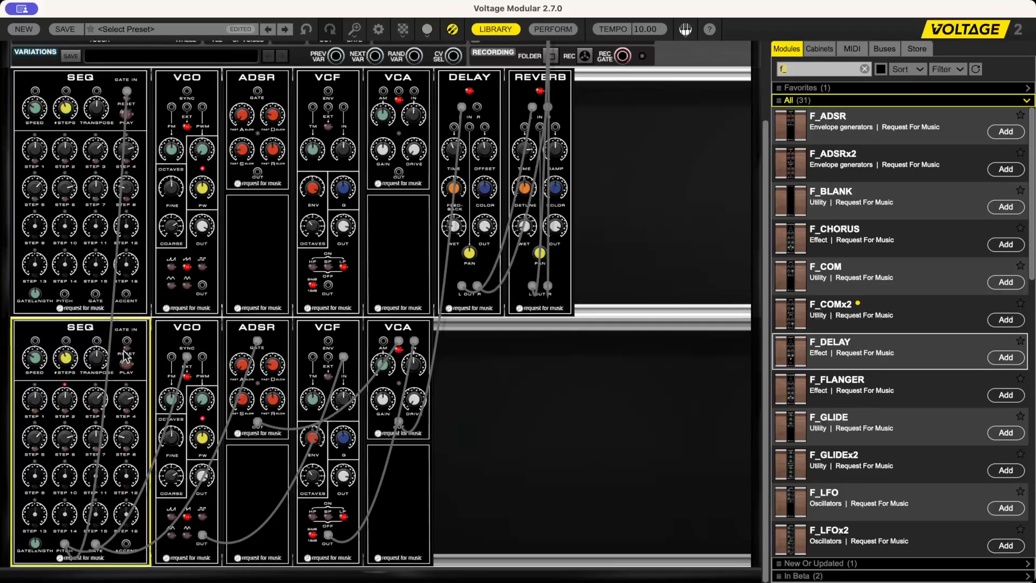
pyautogui.click(126, 113)
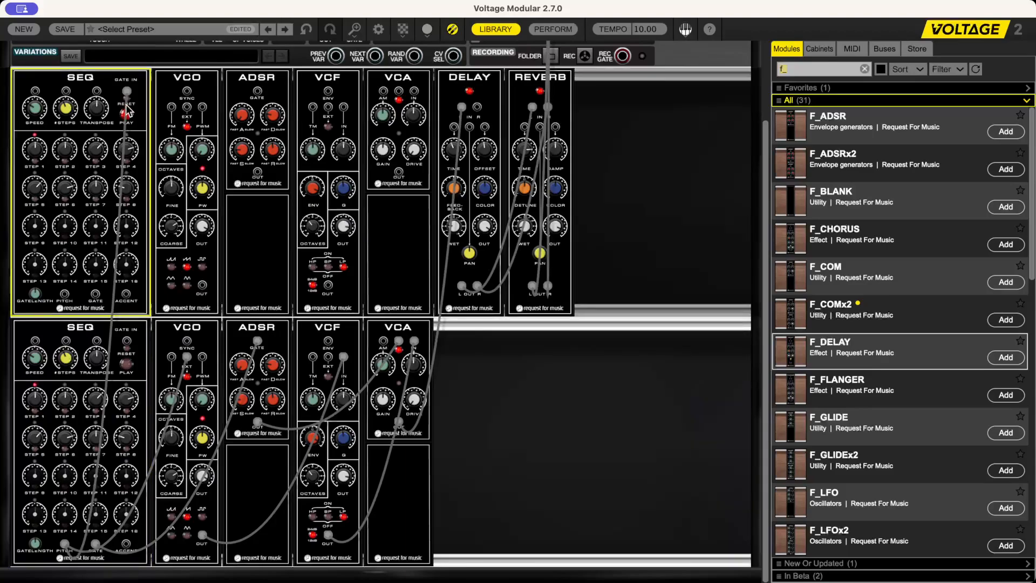
pyautogui.click(127, 354)
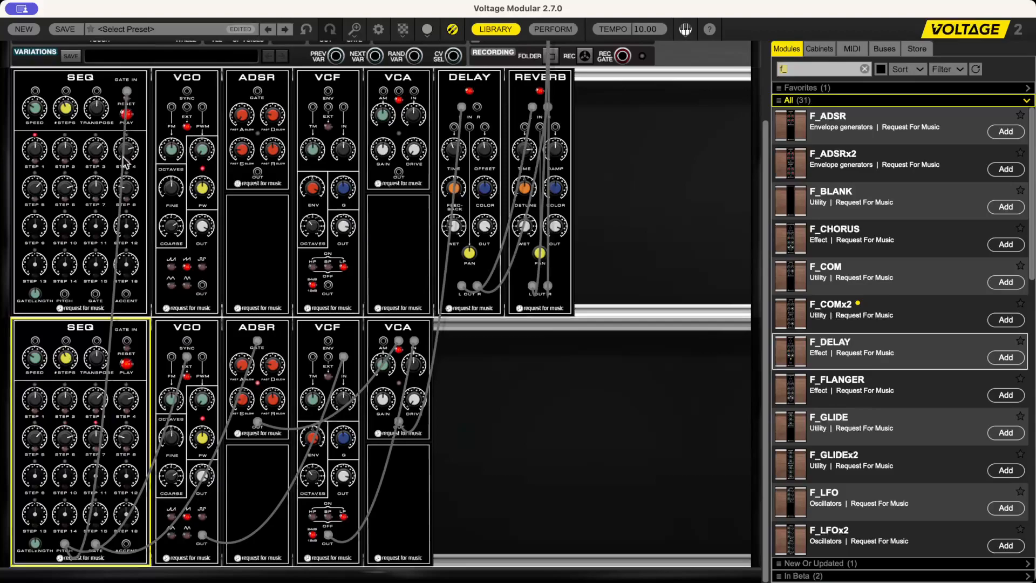
# - Connect the upper SEQ's GATE IN to the lower SEQ's GATE output instead, then stop, reset and restart both sequencers
pyautogui.click(131, 97)
pyautogui.moveTo(101, 512); pyautogui.dragTo(95, 544)
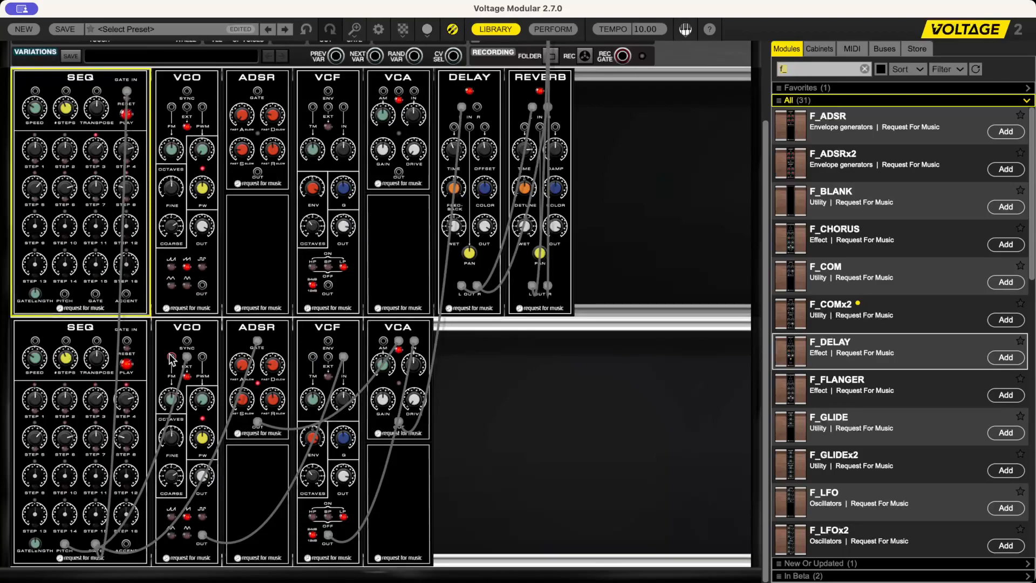
pyautogui.click(126, 363)
pyautogui.click(128, 356)
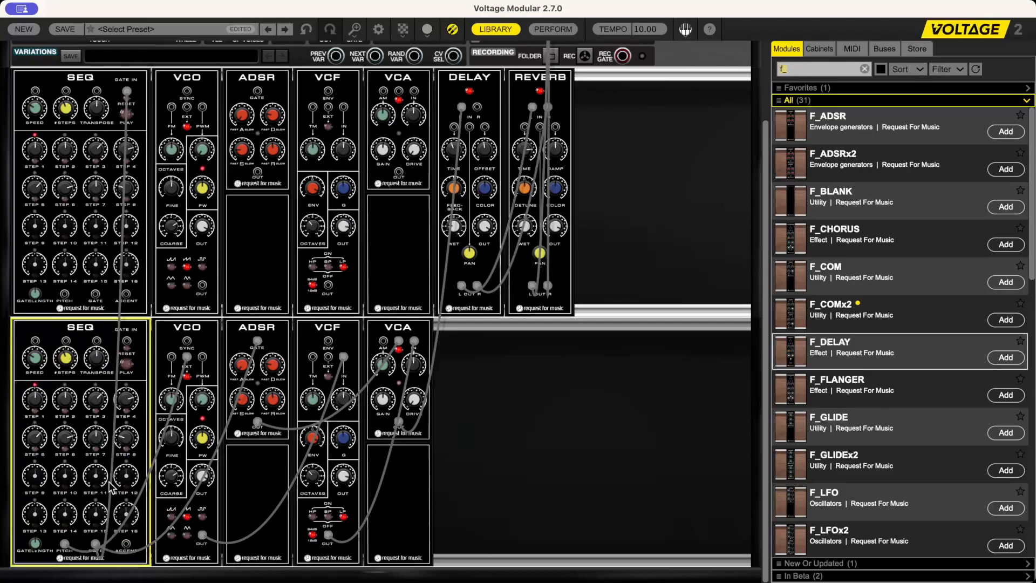
pyautogui.click(126, 117)
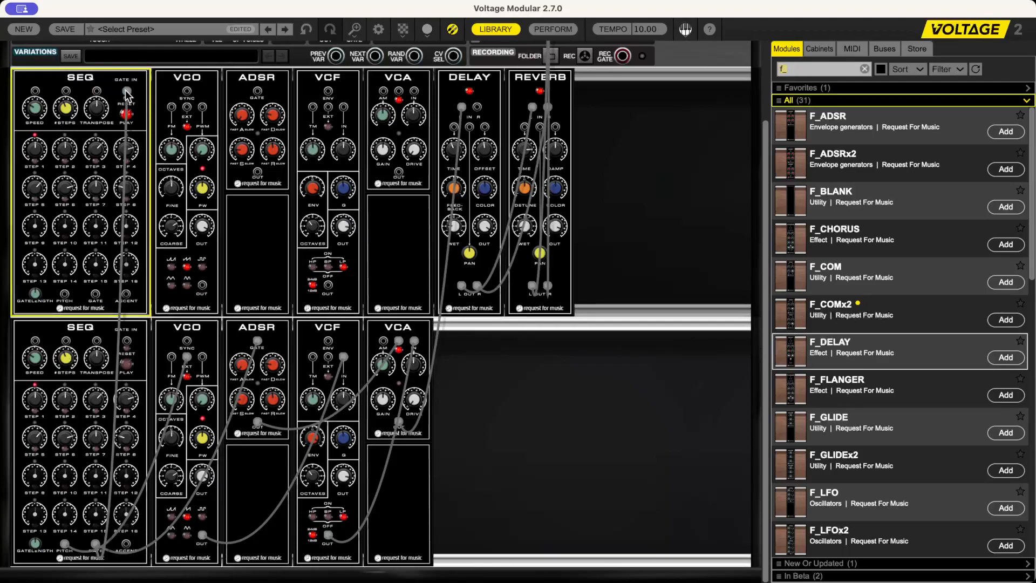
pyautogui.click(127, 364)
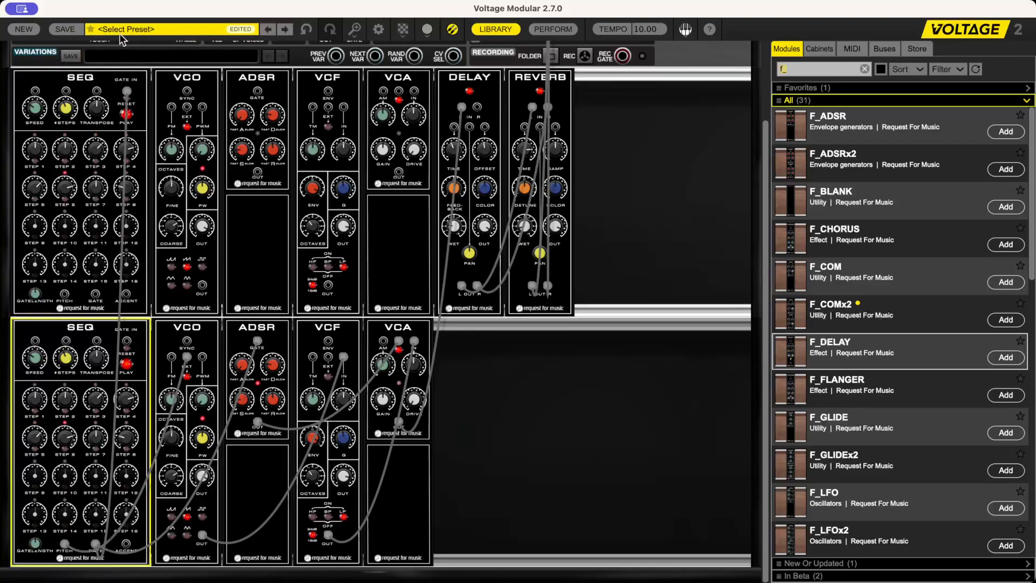
# - Save the patch as preset tutorial01 in collection F_SYN, category SEQUENCES, as an instrument
pyautogui.click(66, 30)
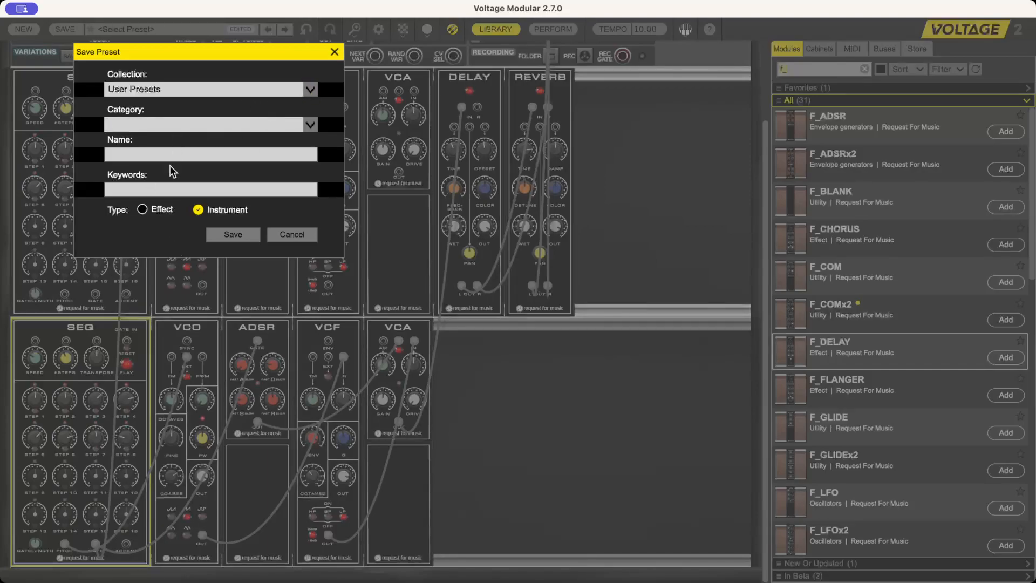
pyautogui.click(149, 207)
pyautogui.click(161, 388)
pyautogui.click(218, 155)
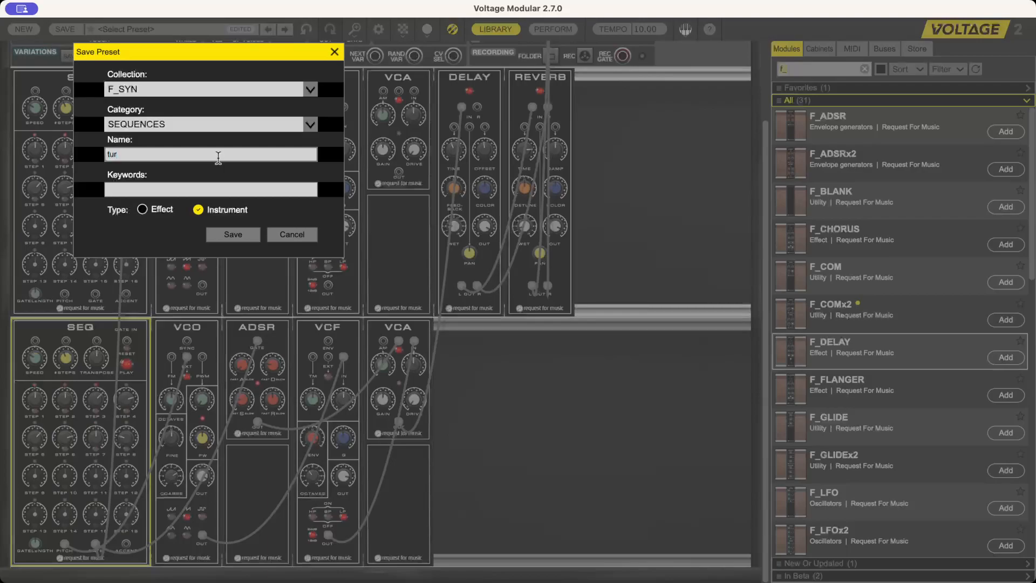
pyautogui.write('tutorial01')
pyautogui.press('Return')
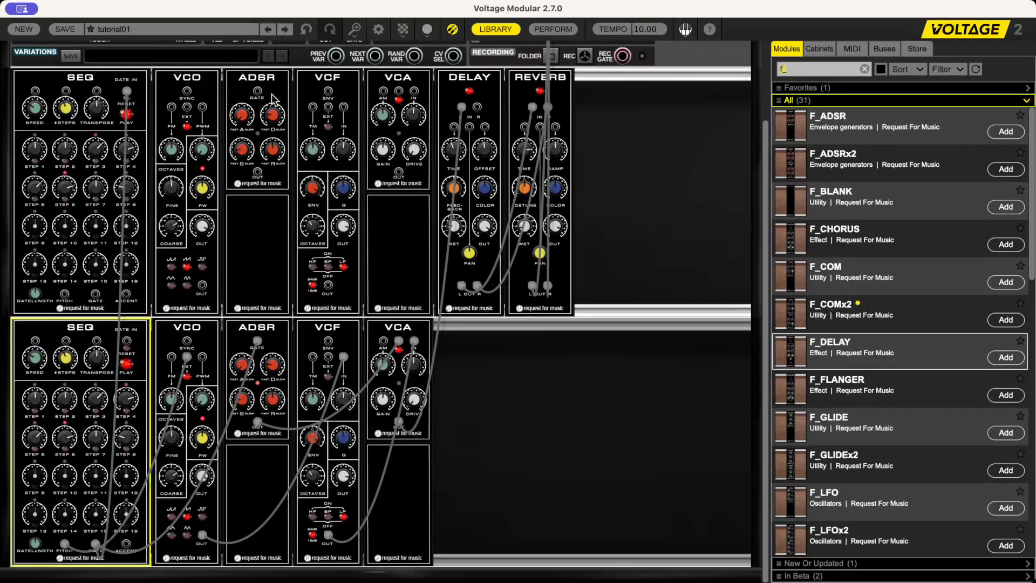
# - Load the next preset and go back to tutorial01
pyautogui.click(283, 30)
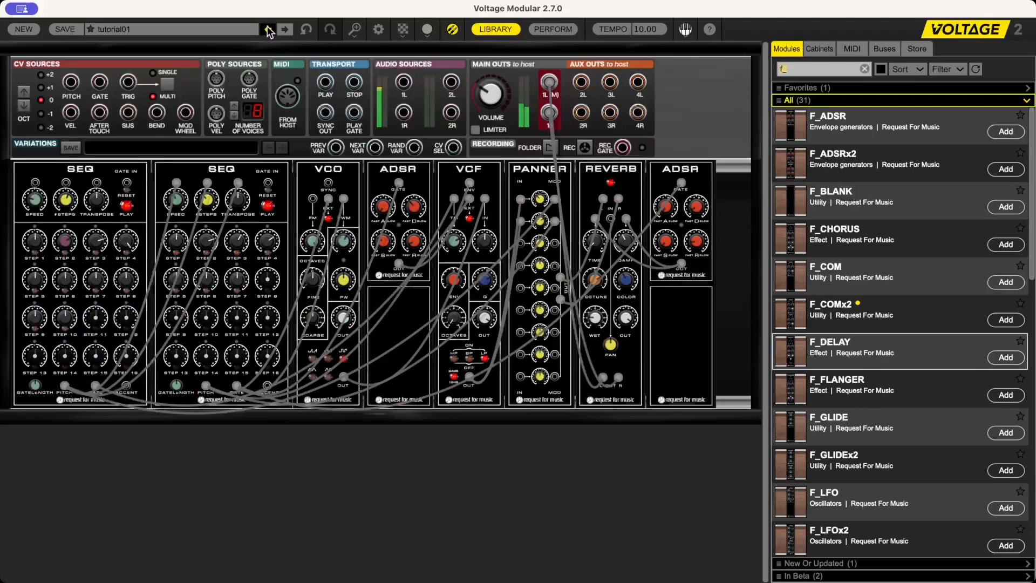
pyautogui.click(268, 29)
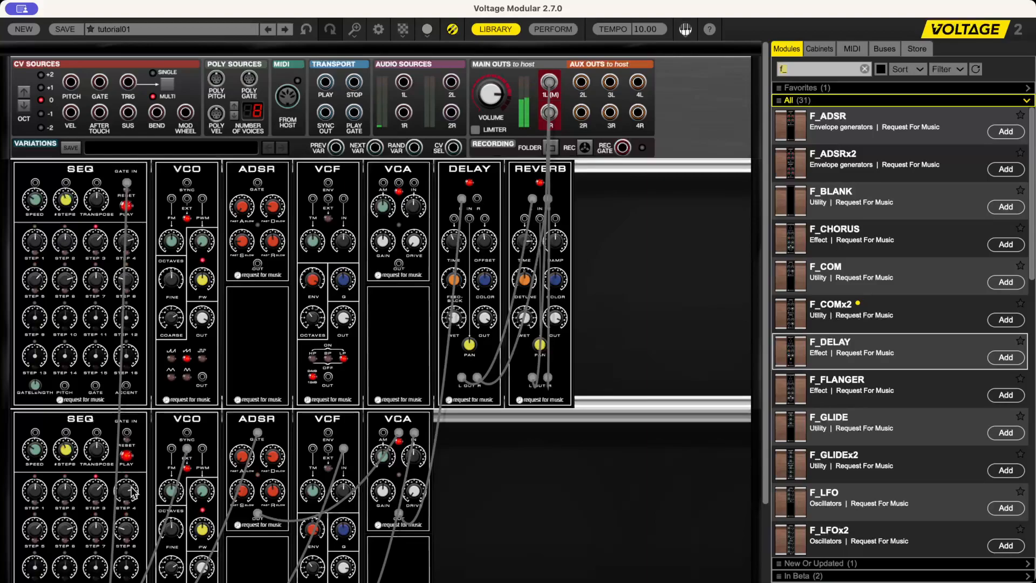
# - Lower the main output volume
pyautogui.moveTo(134, 493)
pyautogui.moveTo(340, 323)
pyautogui.mouseDown()
pyautogui.moveTo(344, 440)
pyautogui.moveTo(346, 317)
pyautogui.mouseUp()
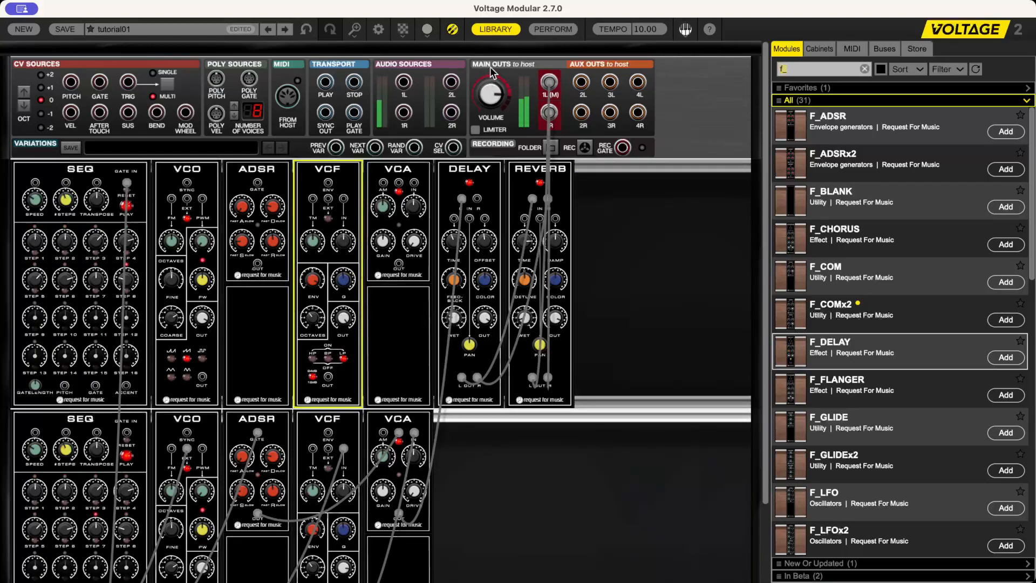
pyautogui.moveTo(490, 96); pyautogui.dragTo(509, 225)
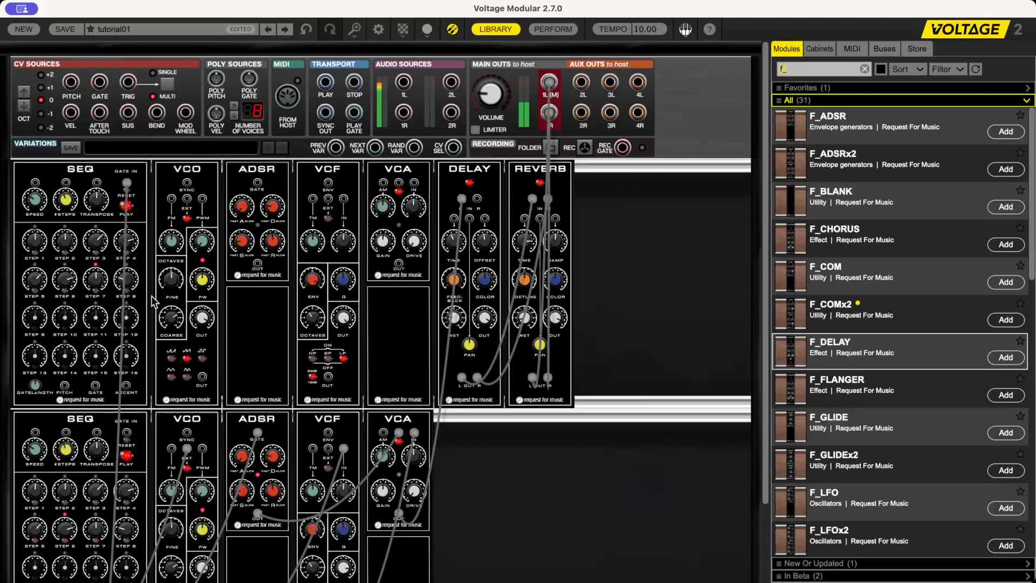
# - Patch the upper SEQ's PITCH output to the upper VCO's EXT input and its GATE output to the upper ADSR's GATE input
pyautogui.moveTo(64, 385); pyautogui.dragTo(186, 199)
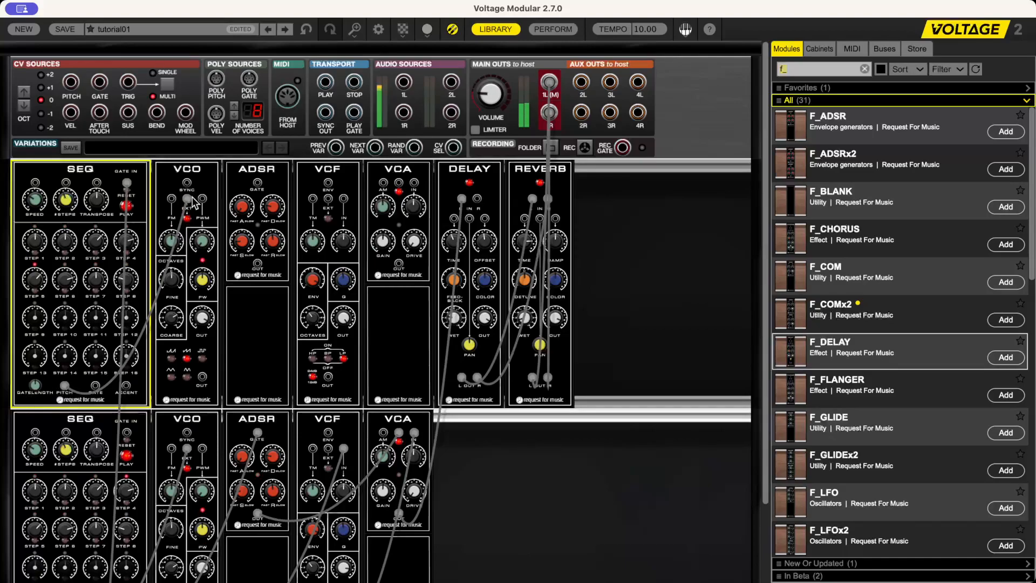
pyautogui.moveTo(96, 386); pyautogui.dragTo(258, 182)
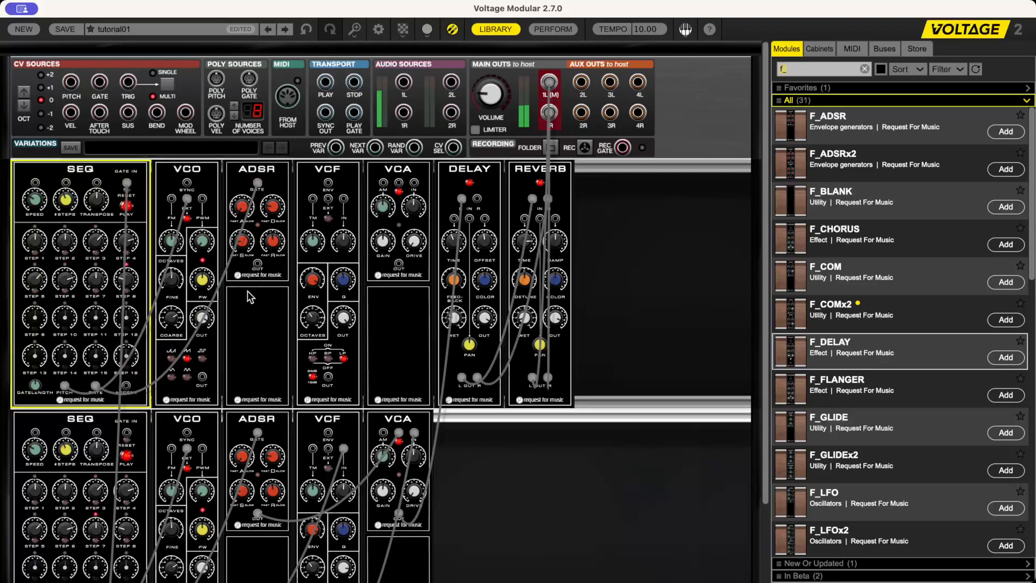
# - In the upper row, patch the VCO's OUT to the VCF's IN and the ADSR's OUT to the VCF's ENV and the VCA's AM input
pyautogui.moveTo(202, 376); pyautogui.dragTo(258, 264)
pyautogui.click(312, 218)
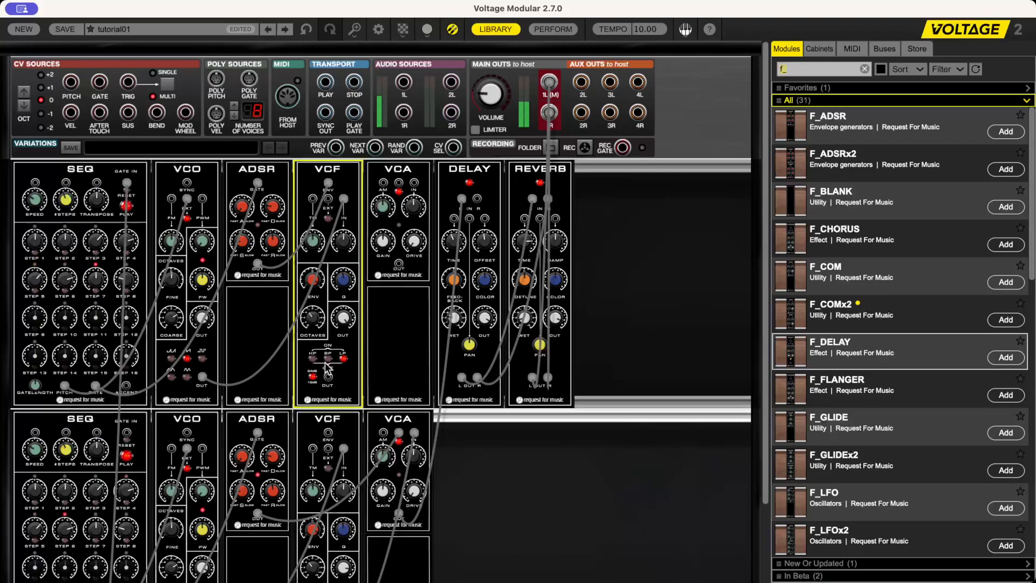
pyautogui.moveTo(398, 264); pyautogui.dragTo(360, 232)
pyautogui.moveTo(398, 184); pyautogui.dragTo(257, 264)
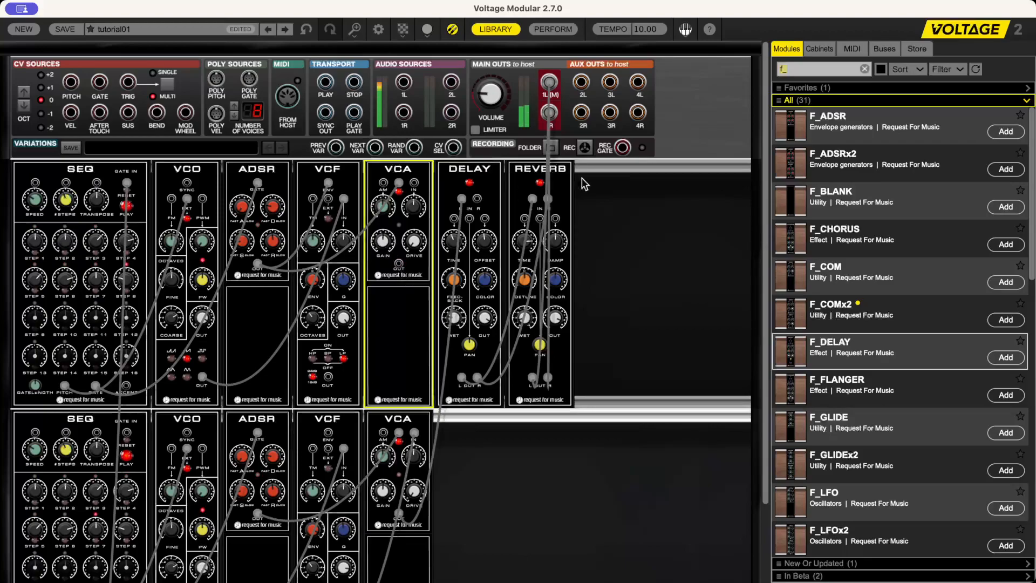
# - Insert an F_PANNER module before the DELAY and route both VCA outputs through its first two inputs into the DELAY's left and right inputs
pyautogui.scroll(-5, 833, 418)
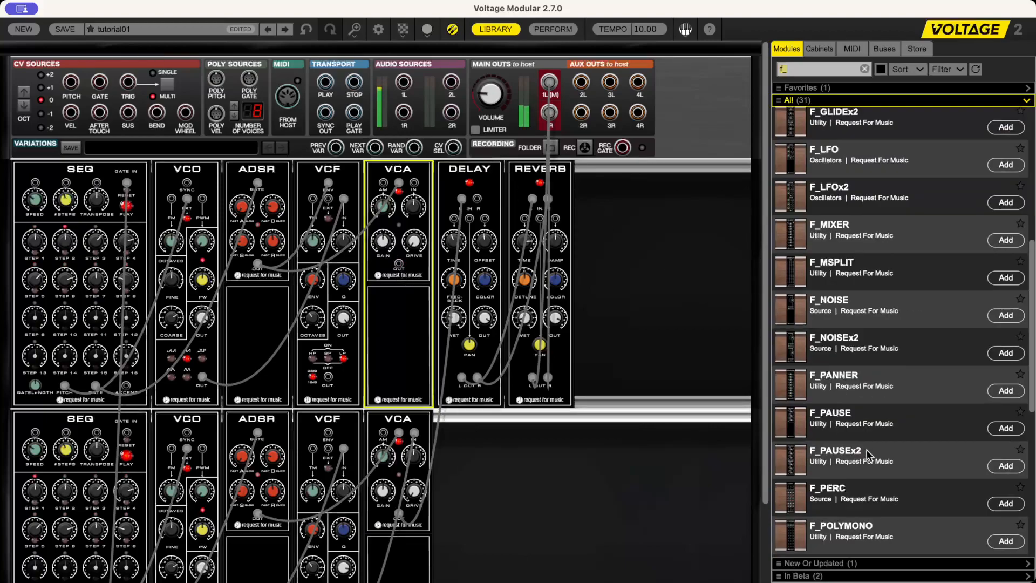
pyautogui.moveTo(815, 397); pyautogui.dragTo(482, 186)
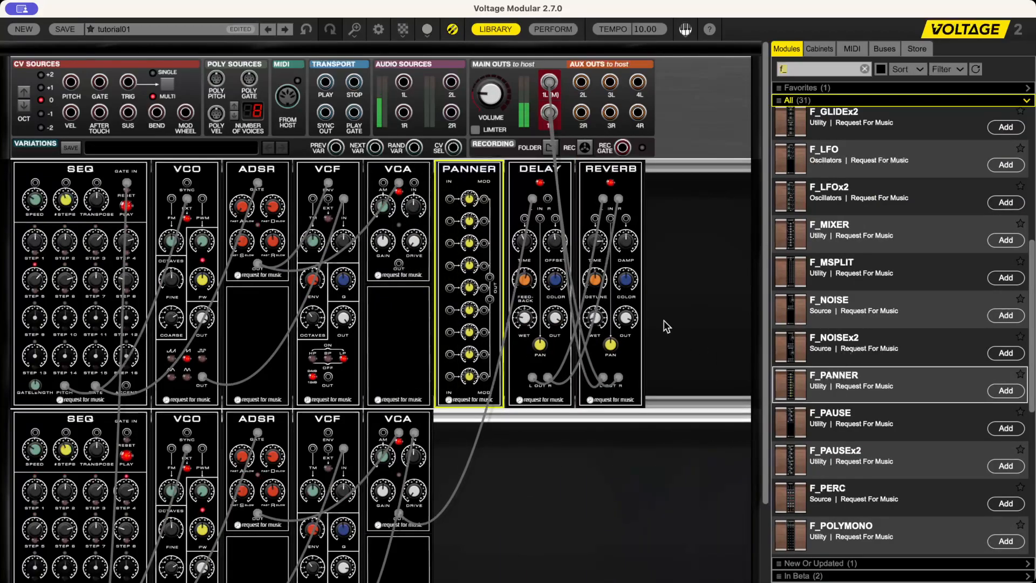
pyautogui.moveTo(532, 198); pyautogui.dragTo(450, 222)
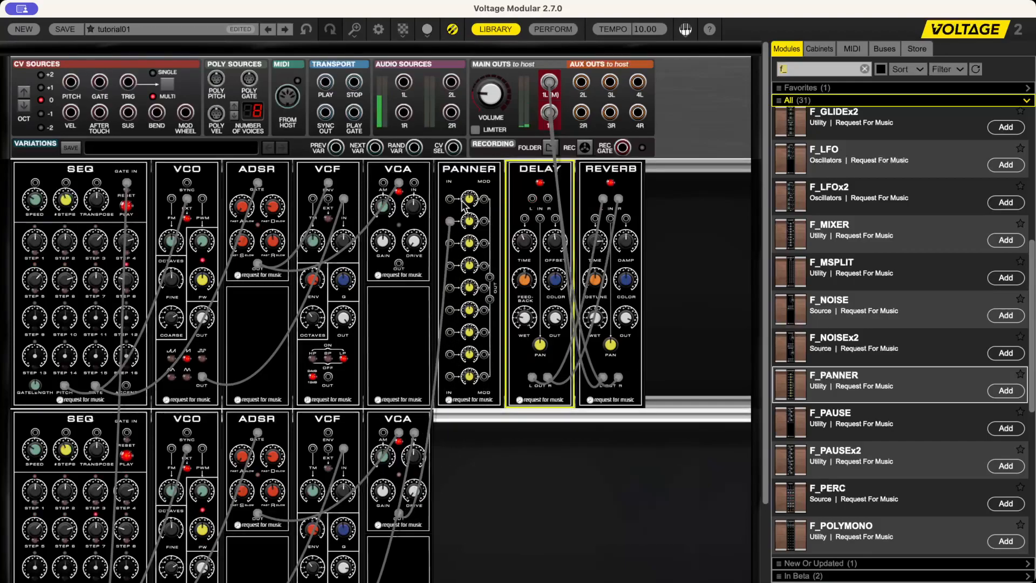
pyautogui.moveTo(399, 264); pyautogui.dragTo(449, 199)
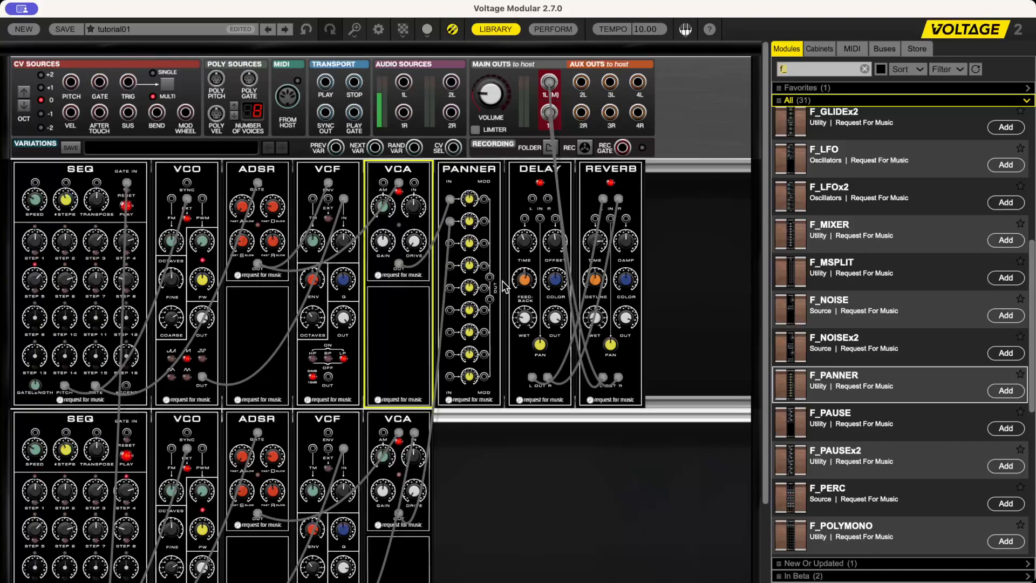
pyautogui.moveTo(489, 277); pyautogui.dragTo(489, 298)
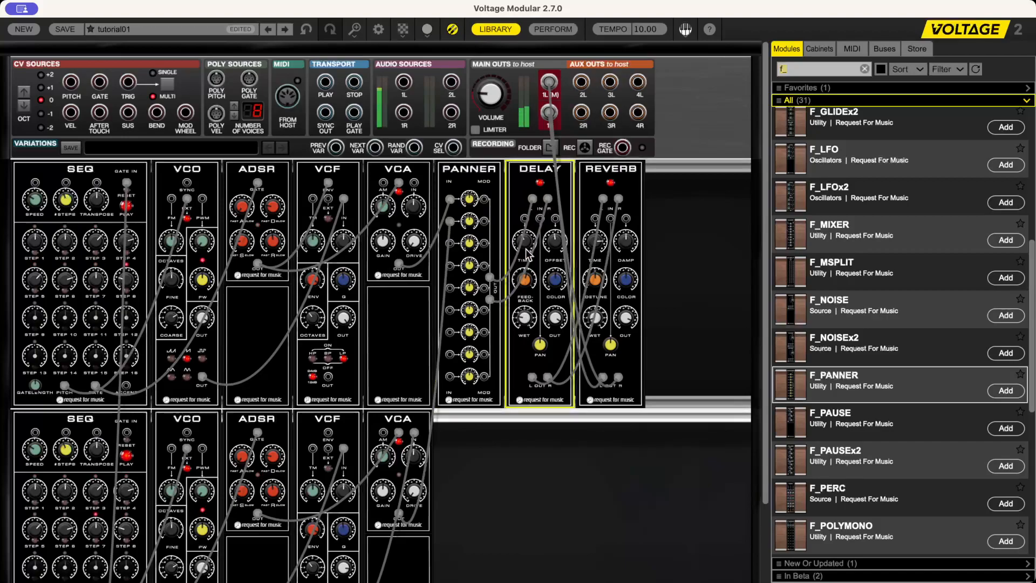
# - Raise the DELAY's output to 2.00, raise the REVERB's output, and set the main volume to about -5.3 dB
pyautogui.moveTo(554, 314); pyautogui.dragTo(559, 279)
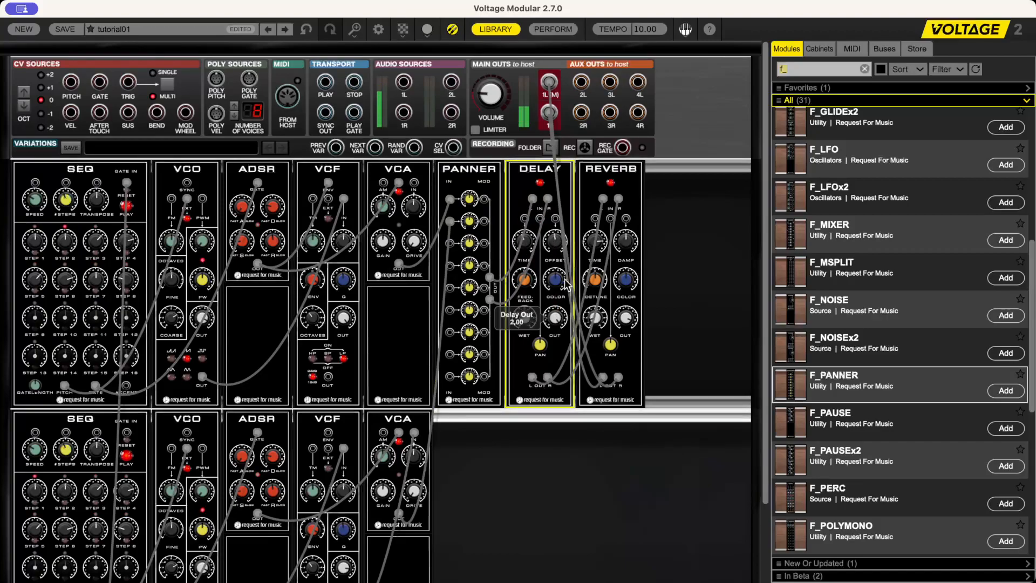
pyautogui.moveTo(629, 317); pyautogui.dragTo(631, 276)
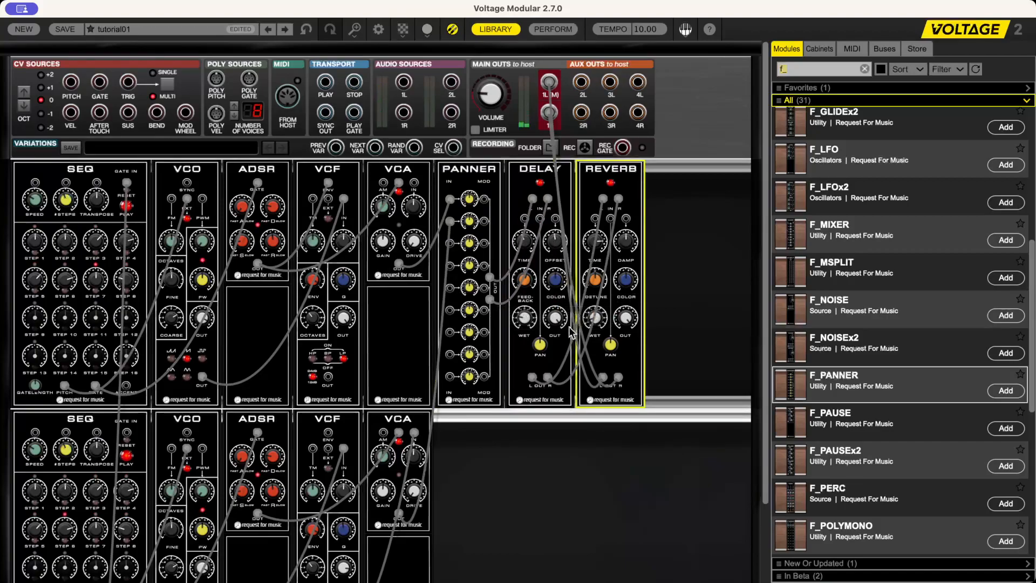
pyautogui.click(492, 106)
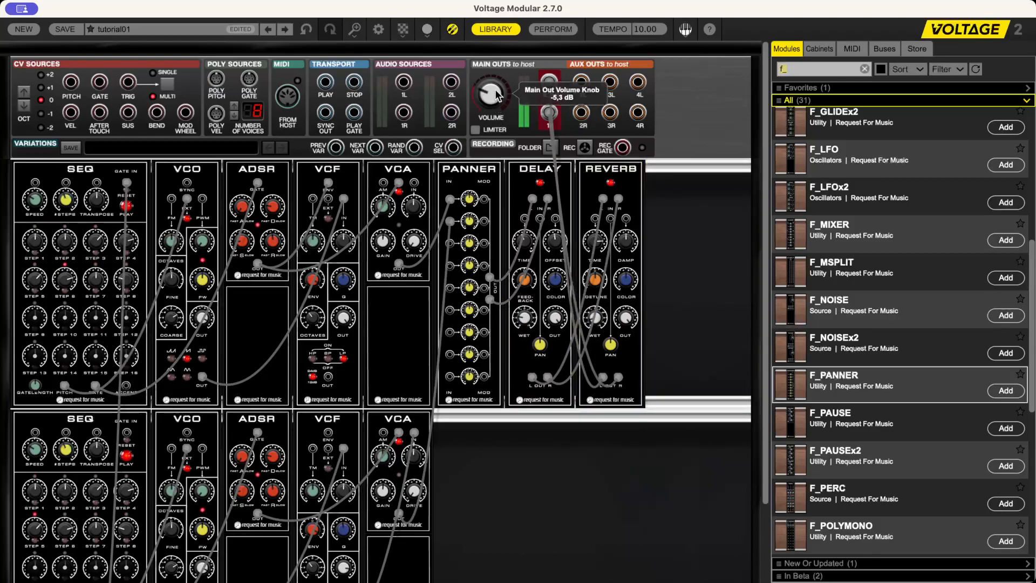
# - Adjust the panning of the second voice on the PANNER
pyautogui.click(469, 223)
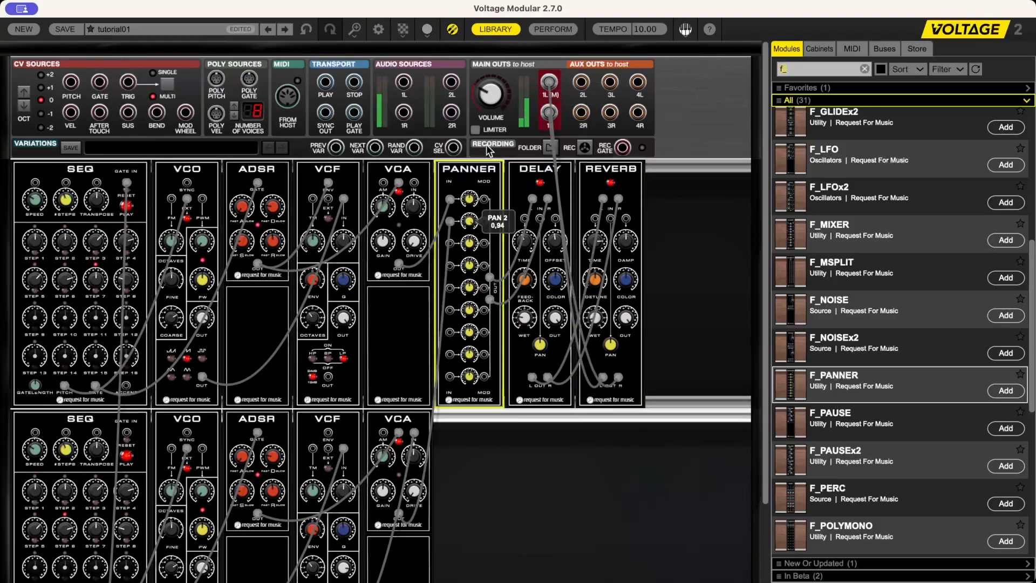
pyautogui.moveTo(487, 145); pyautogui.dragTo(472, 185)
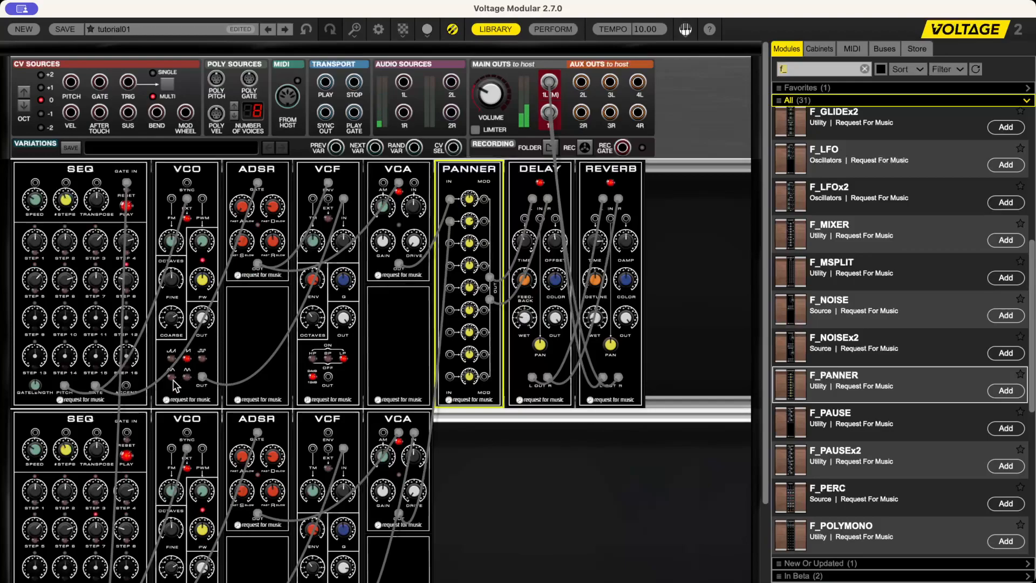
# - Retune the upper VCO with its COARSE and FINE controls, and patch the upper VCF's OUT to the upper VCA's IN
pyautogui.click(177, 322)
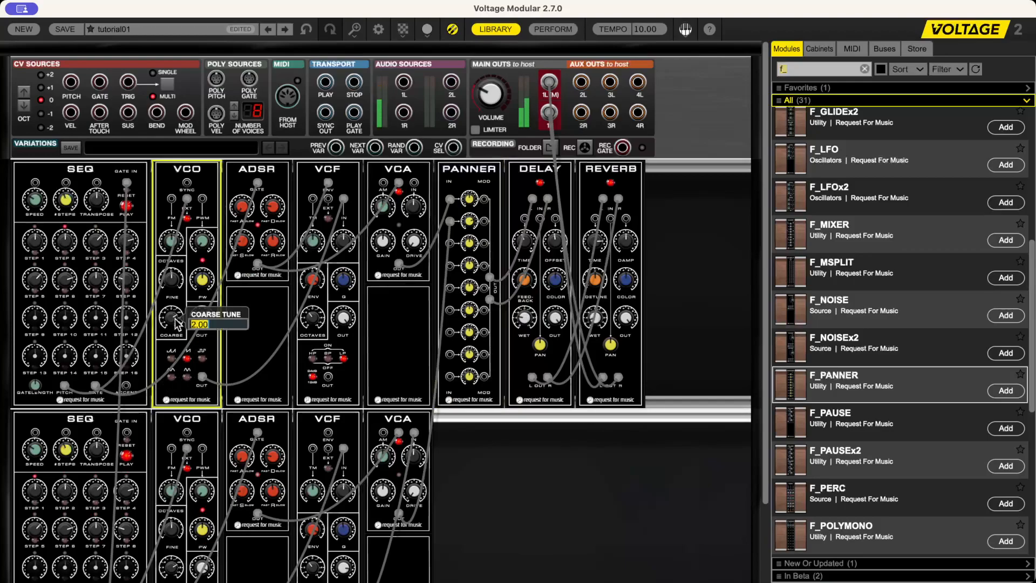
pyautogui.press('Return')
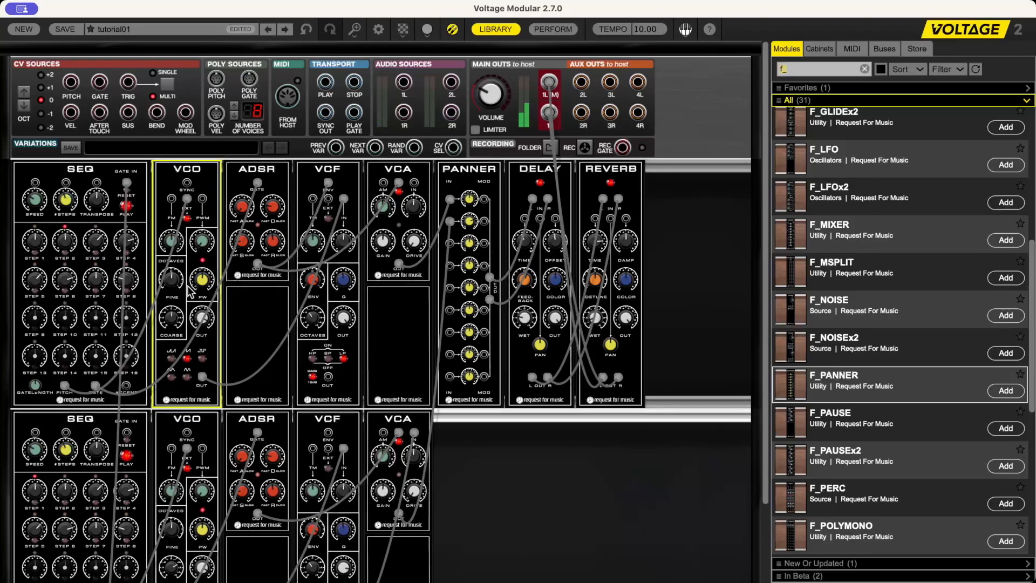
pyautogui.moveTo(171, 276); pyautogui.dragTo(171, 283)
pyautogui.click(415, 185)
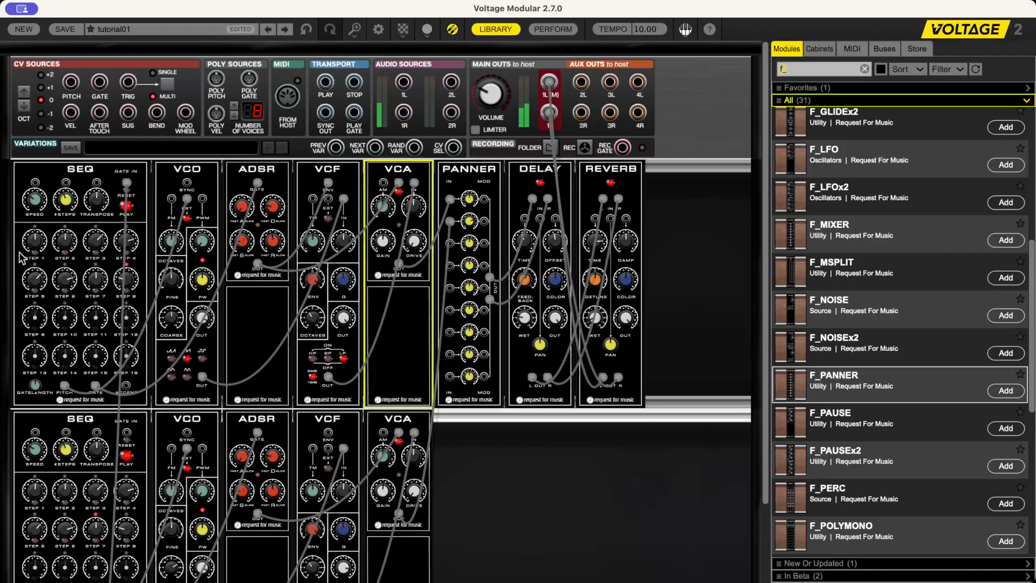
# - Toggle steps 3 to 8 of the upper SEQ to their purple state and adjust the upper ADSR's decay and release
pyautogui.click(90, 244)
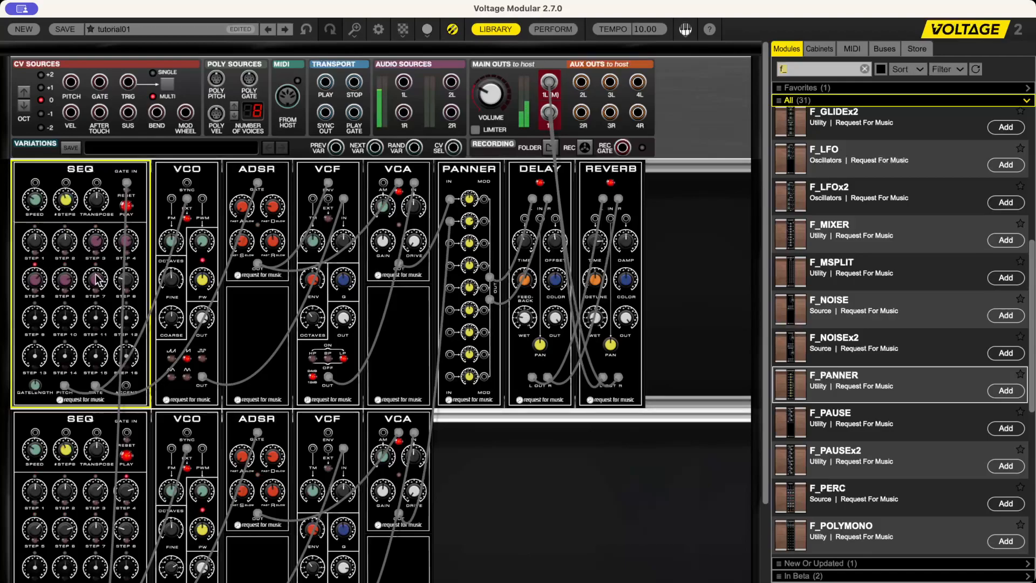
pyautogui.click(272, 207)
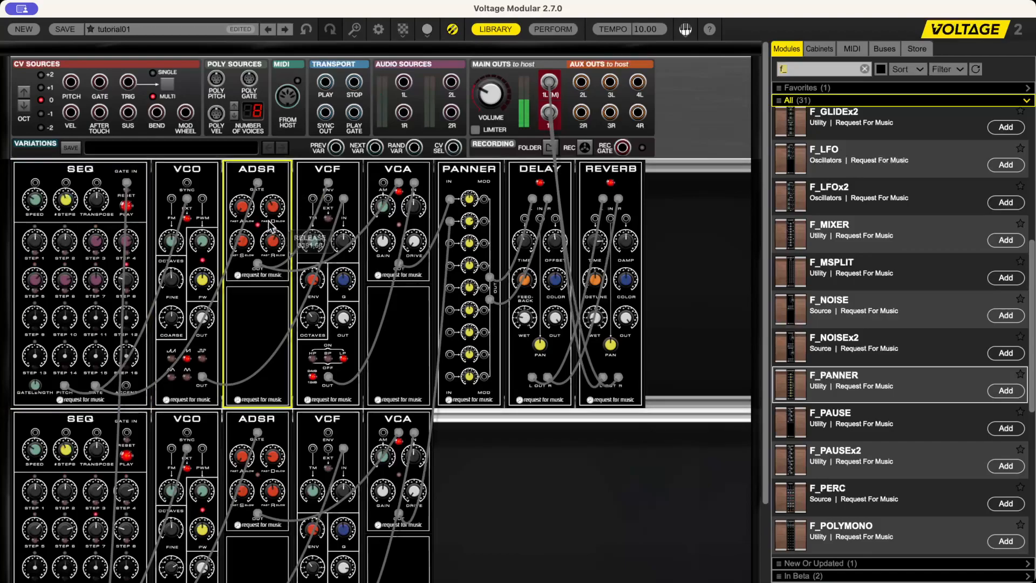
pyautogui.click(129, 292)
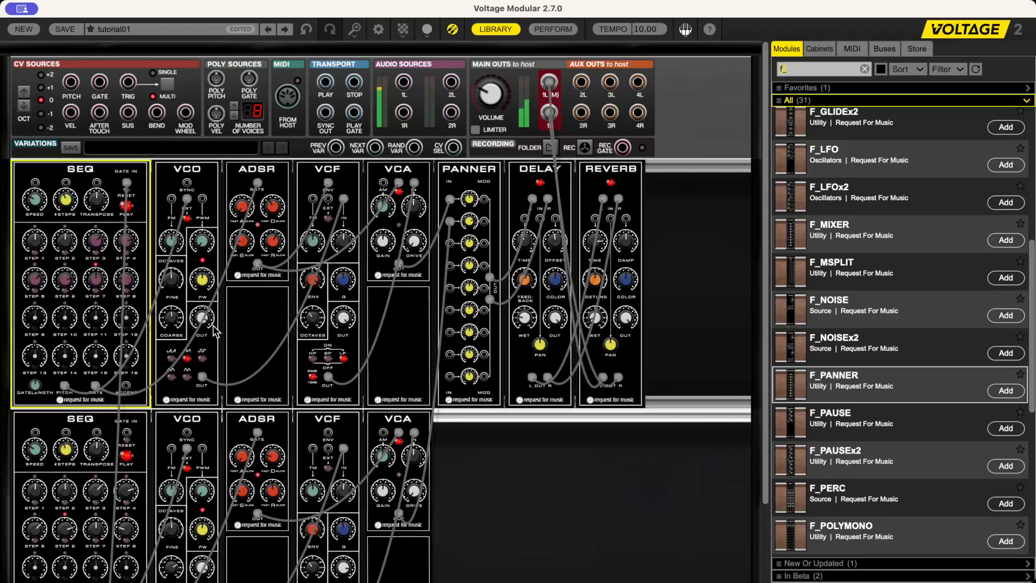
# - Adjust the upper VCF's ENV amount and set STEP 7 of the upper SEQ to 12.00
pyautogui.click(310, 280)
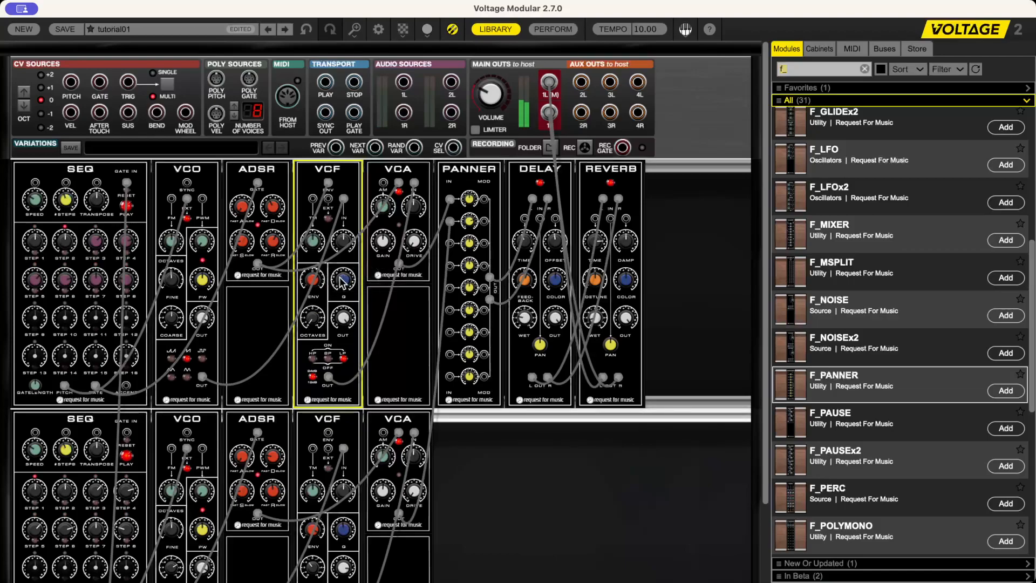
pyautogui.click(97, 286)
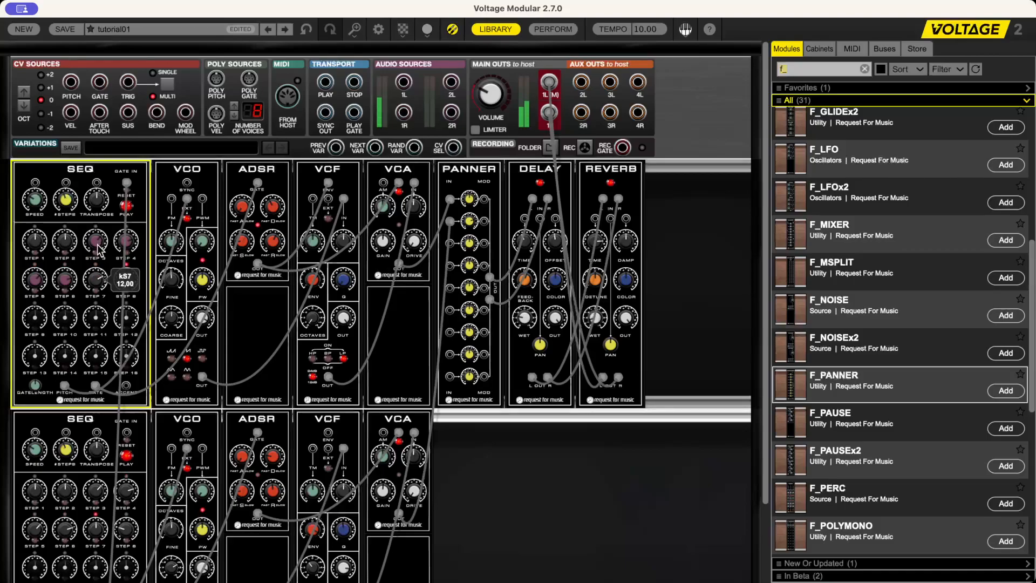
pyautogui.moveTo(98, 272); pyautogui.dragTo(101, 279)
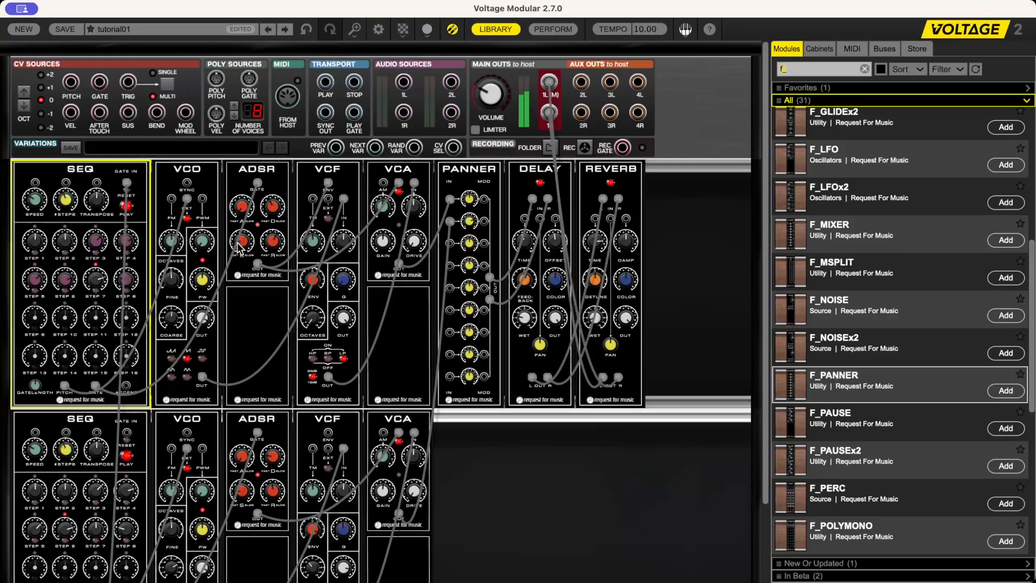
# - Raise the main output volume to about 1.7 dB
pyautogui.click(500, 82)
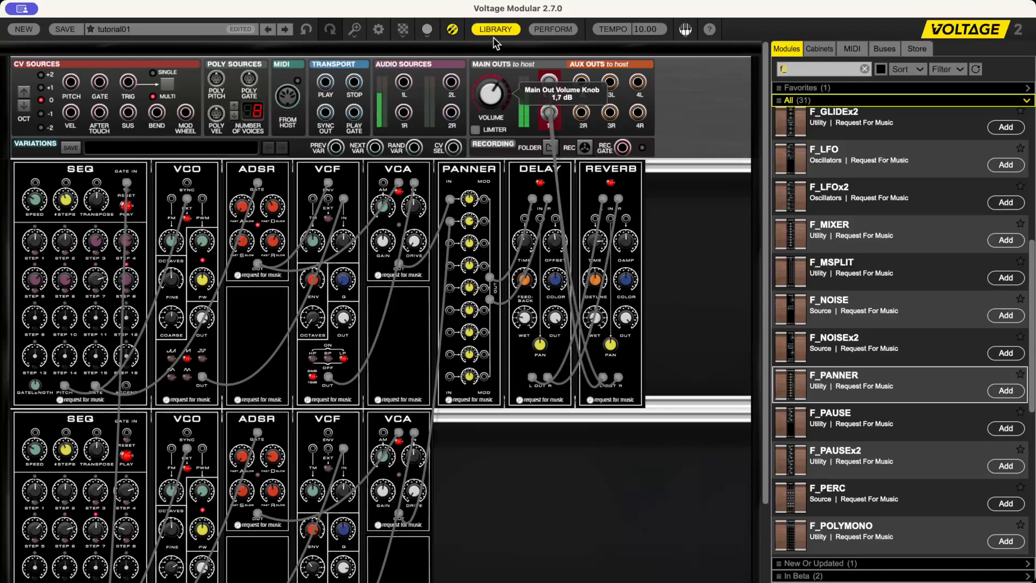
pyautogui.moveTo(495, 33); pyautogui.dragTo(495, 31)
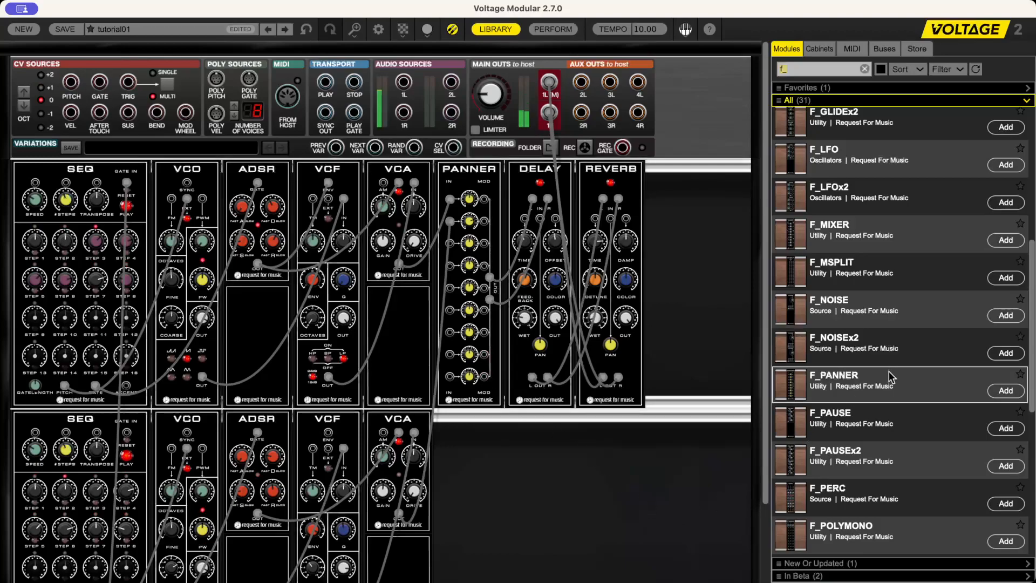
# - Add an F_MSPLIT module at the end of the upper row and delete it again
pyautogui.scroll(-8, 889, 376)
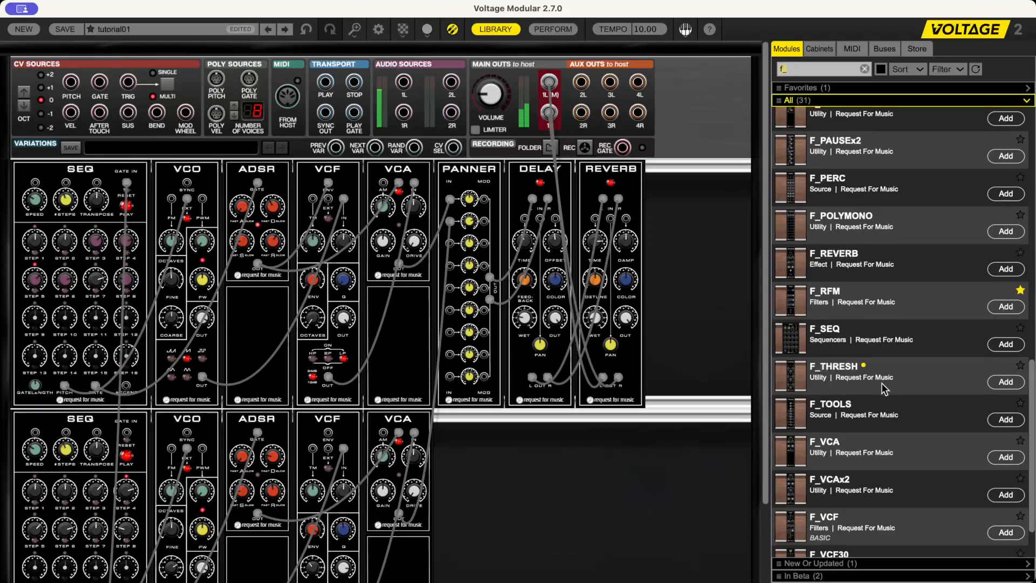
pyautogui.scroll(1, 882, 387)
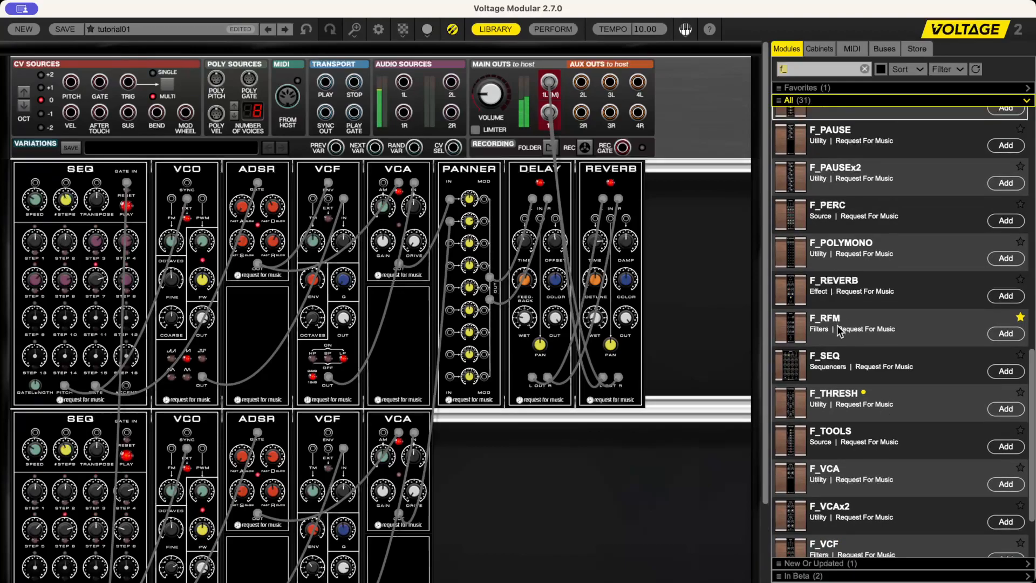
pyautogui.scroll(-2, 838, 330)
pyautogui.scroll(10, 837, 331)
pyautogui.scroll(3, 837, 334)
pyautogui.scroll(-5, 837, 334)
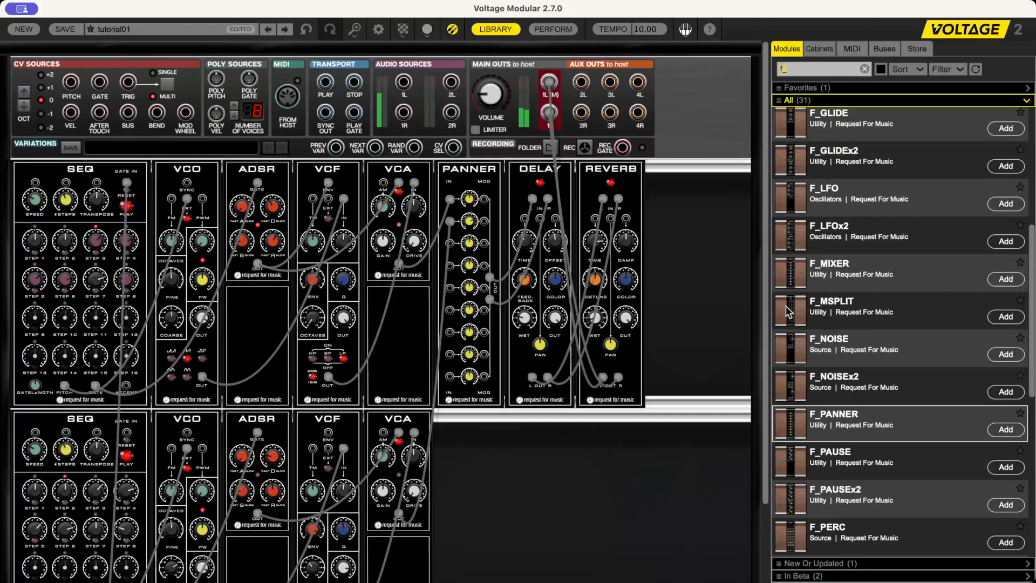
pyautogui.moveTo(799, 320); pyautogui.dragTo(723, 206)
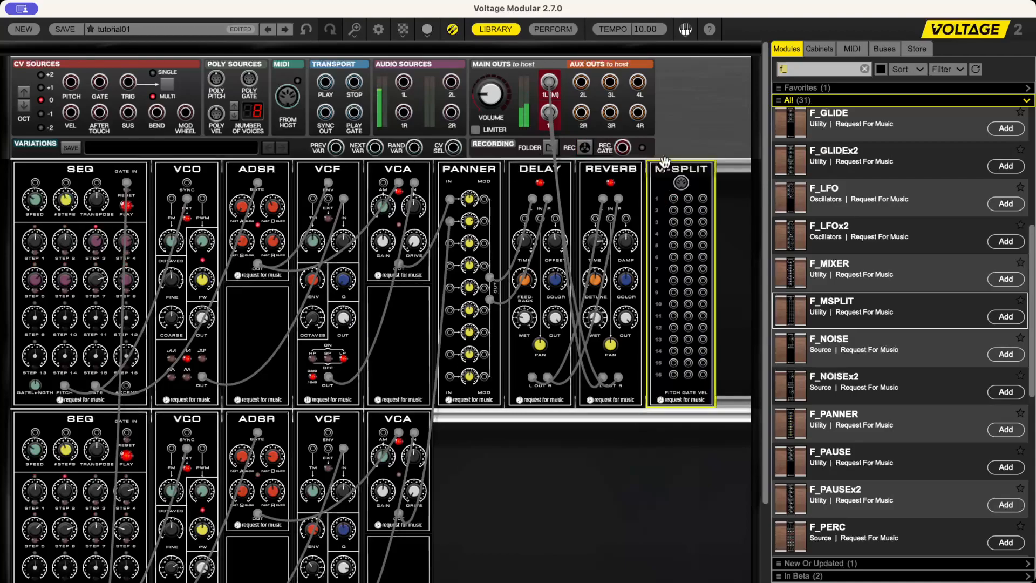
pyautogui.press('Delete')
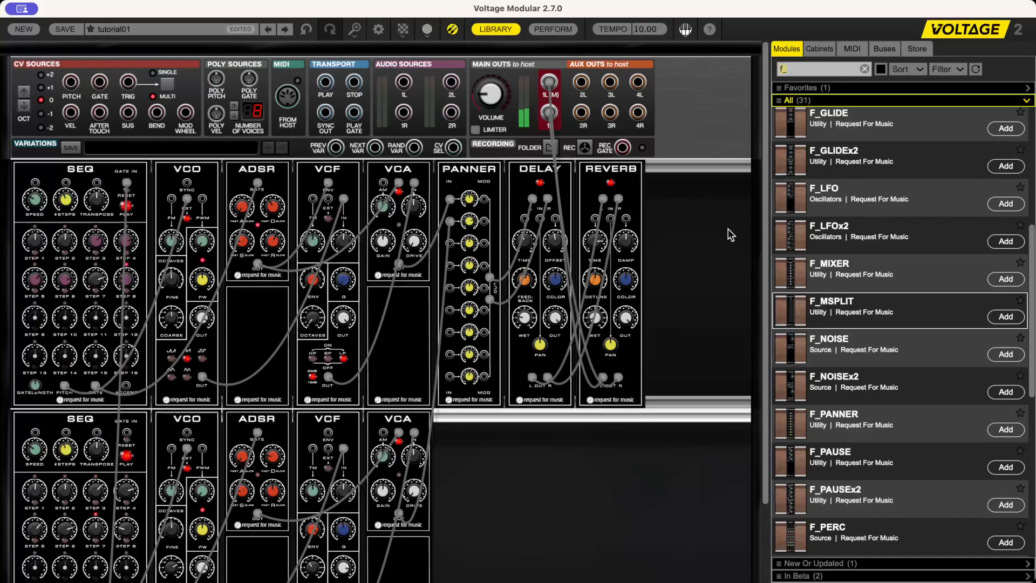
# - Insert another F_SEQ module at the start of the lower row, ahead of the existing SEQ
pyautogui.press('super+minus')
pyautogui.press('super+minus')
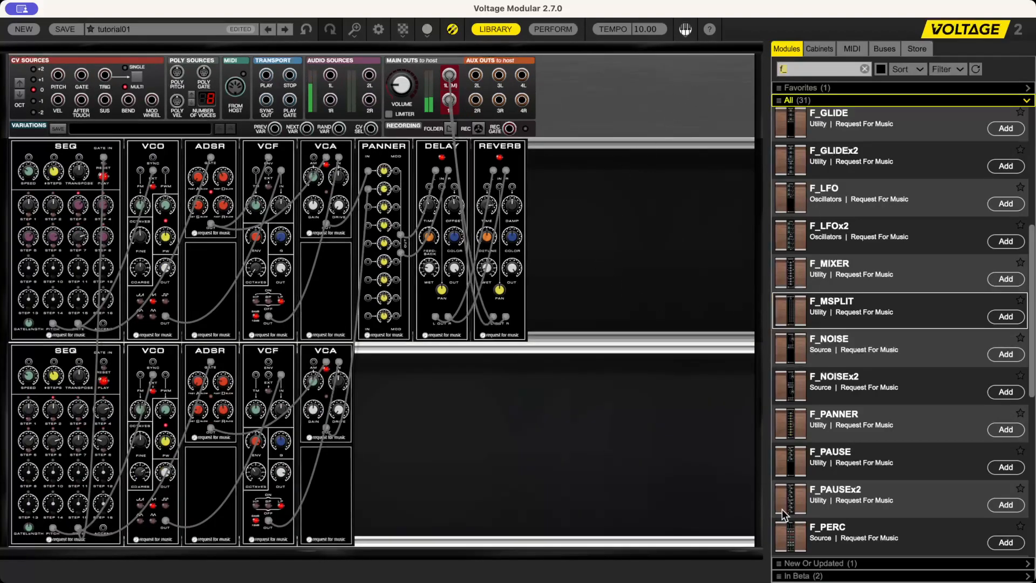
pyautogui.scroll(-8, 785, 515)
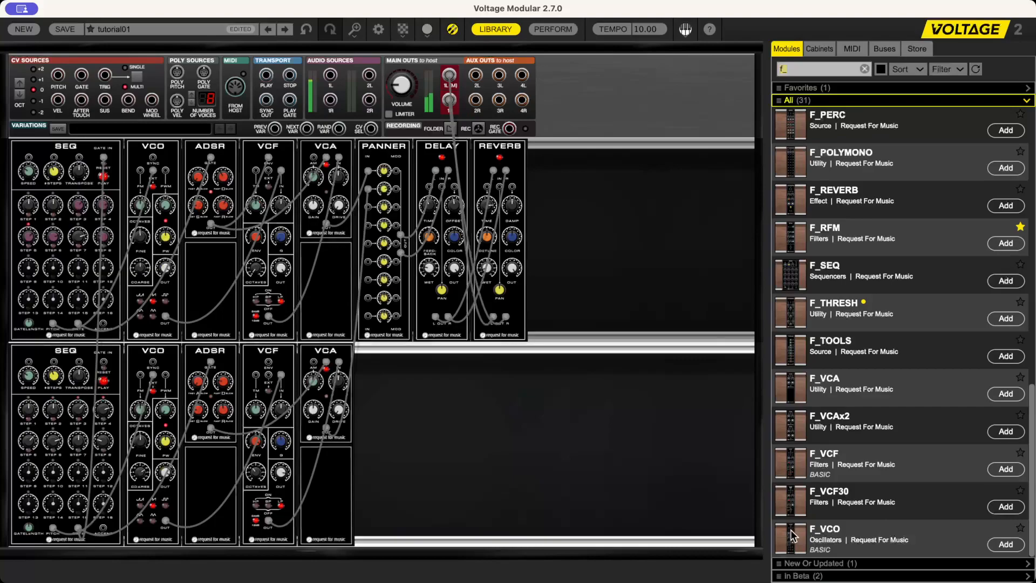
pyautogui.moveTo(801, 281); pyautogui.dragTo(50, 346)
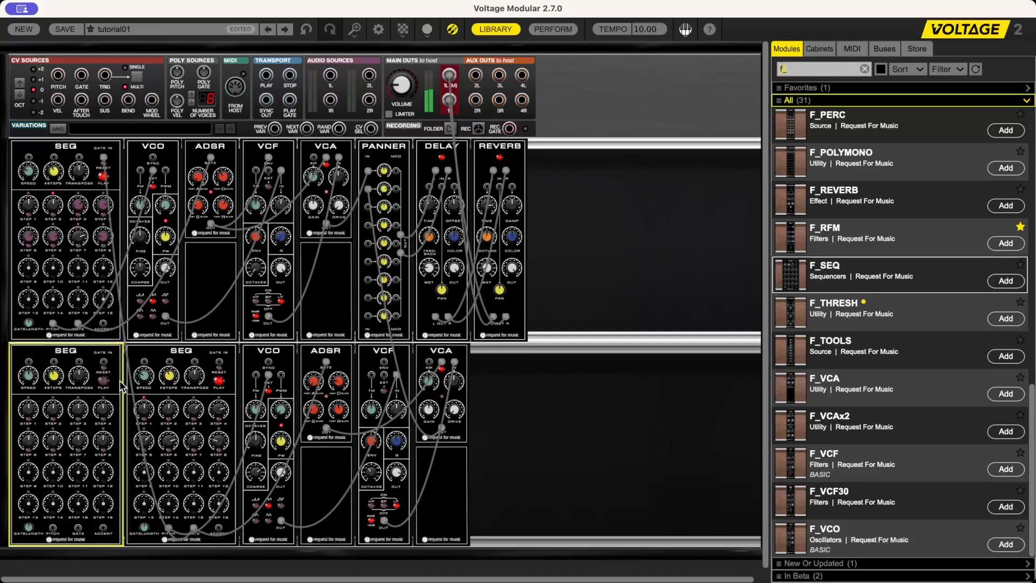
# - Insert two F_BLANK modules at the start of the upper row and one between its VCA and the PANNER
pyautogui.scroll(10, 849, 137)
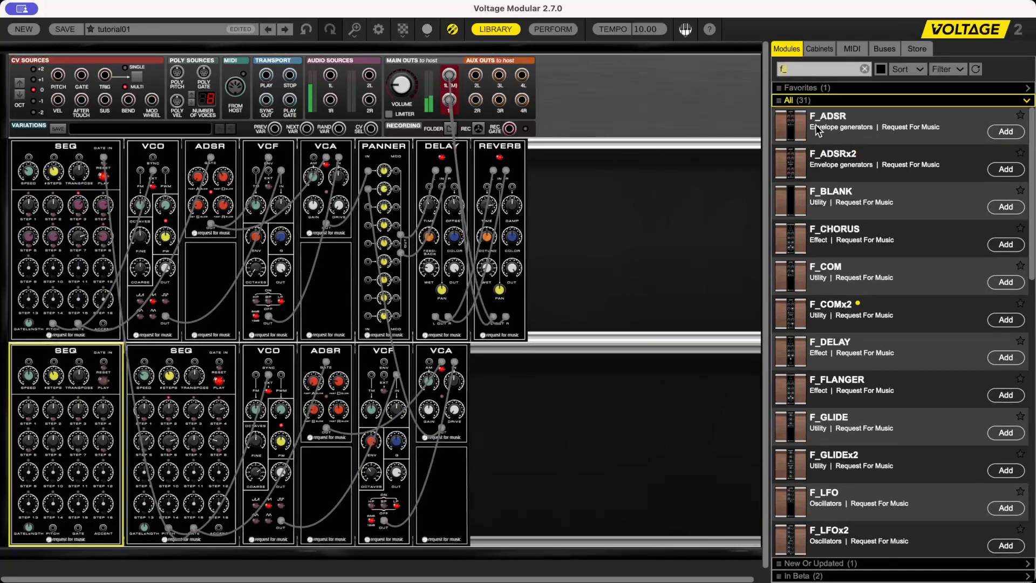
pyautogui.moveTo(795, 198); pyautogui.dragTo(54, 139)
pyautogui.moveTo(792, 203); pyautogui.dragTo(124, 159)
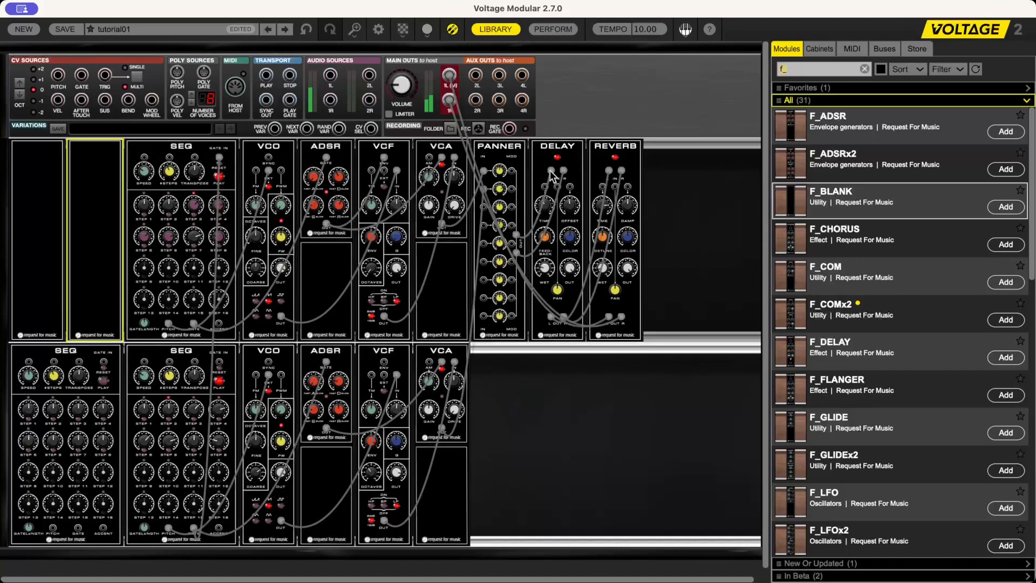
pyautogui.moveTo(798, 200); pyautogui.dragTo(519, 180)
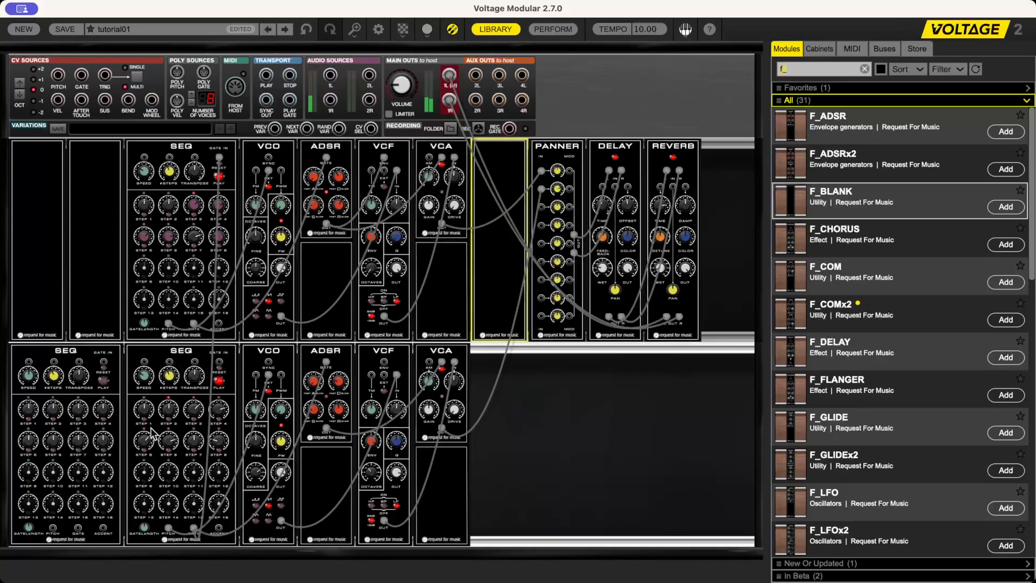
# - Enable step 1 on the lower row's second SEQ, patch its ACCENT output to the first SEQ's GATE IN, and start the first SEQ
pyautogui.moveTo(168, 444)
pyautogui.scroll(5, 472, 287)
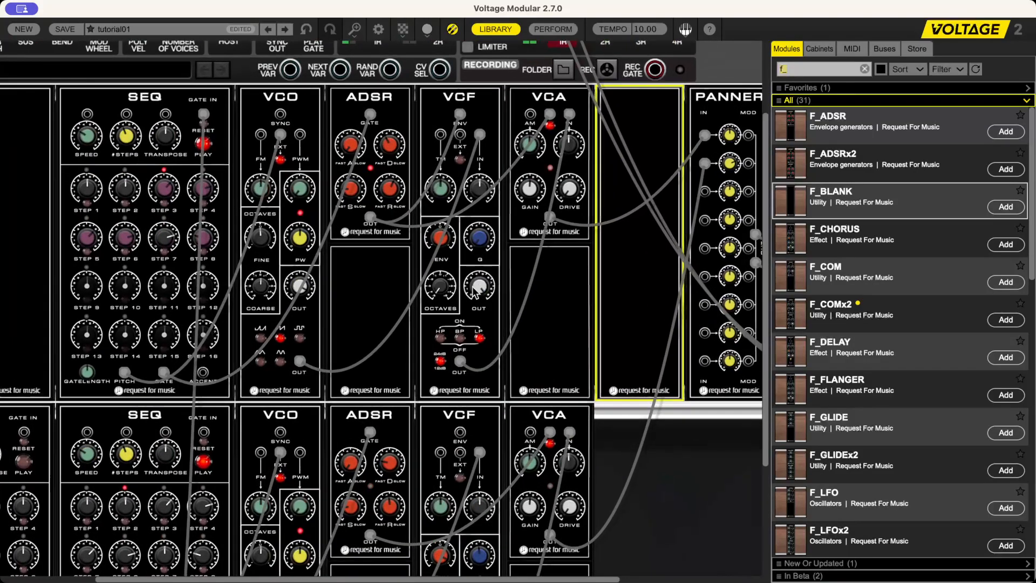
pyautogui.scroll(-5, 51, 270)
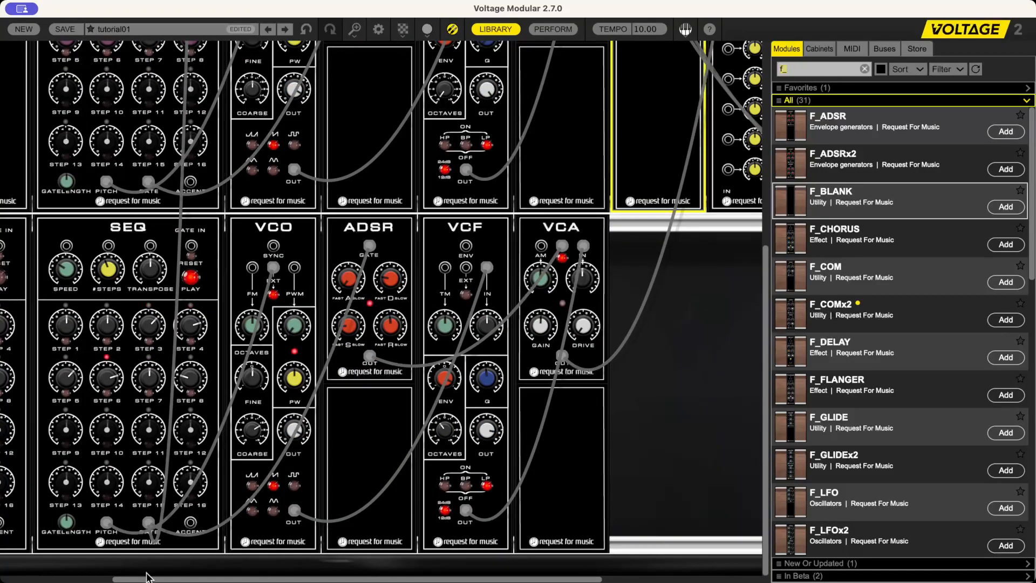
pyautogui.hscroll(-5, 147, 577)
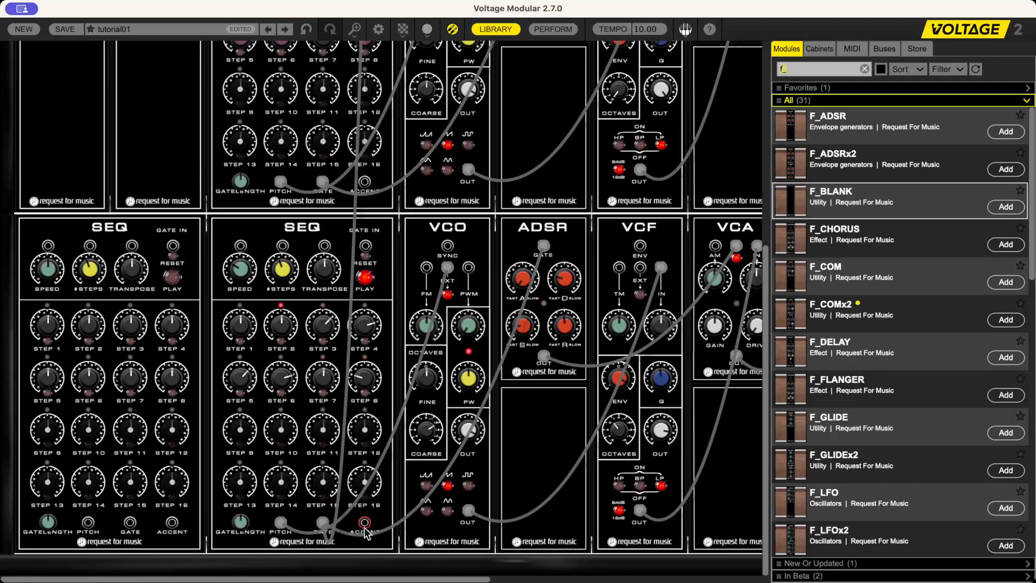
pyautogui.click(242, 351)
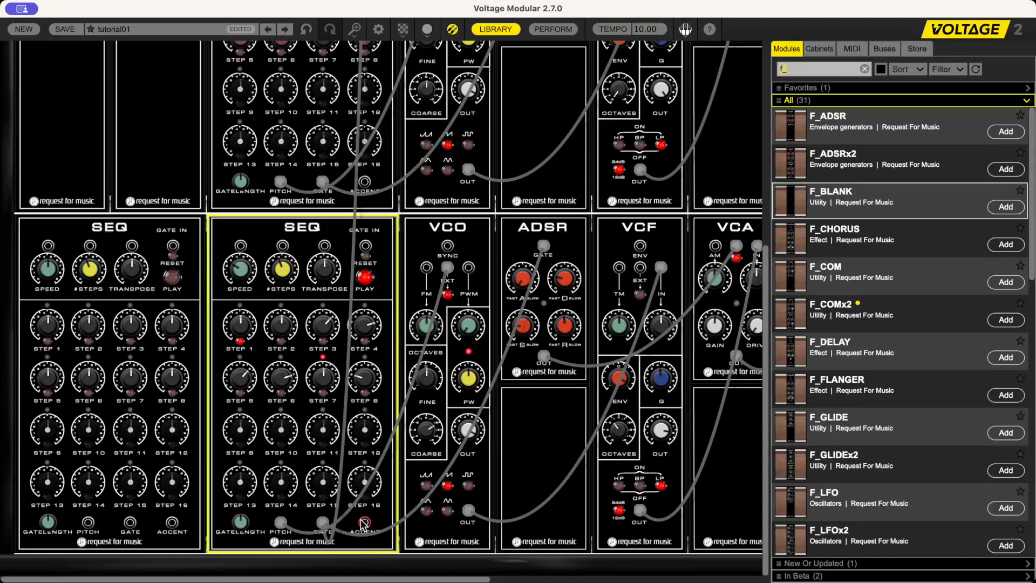
pyautogui.moveTo(364, 525); pyautogui.dragTo(173, 250)
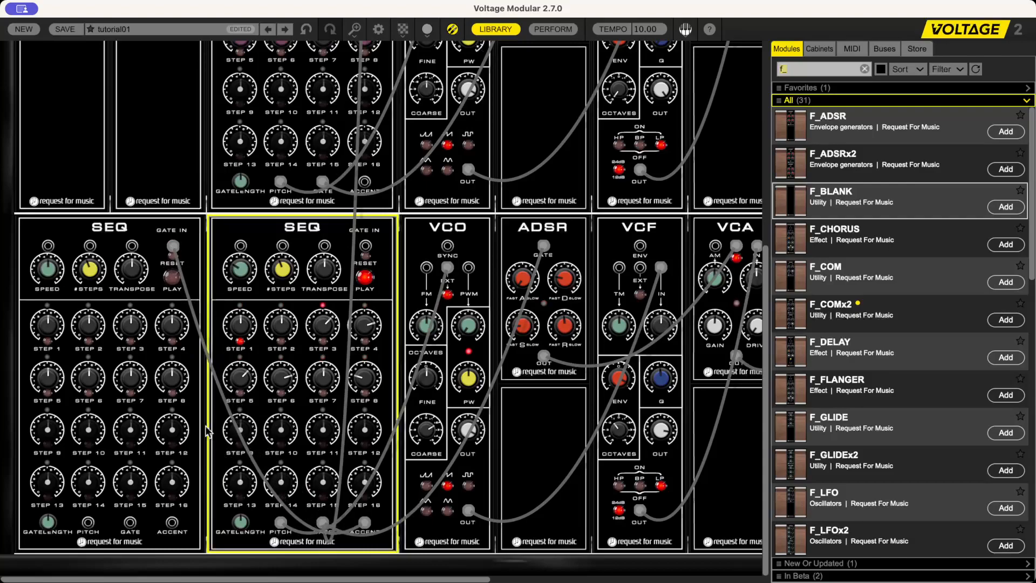
pyautogui.click(171, 279)
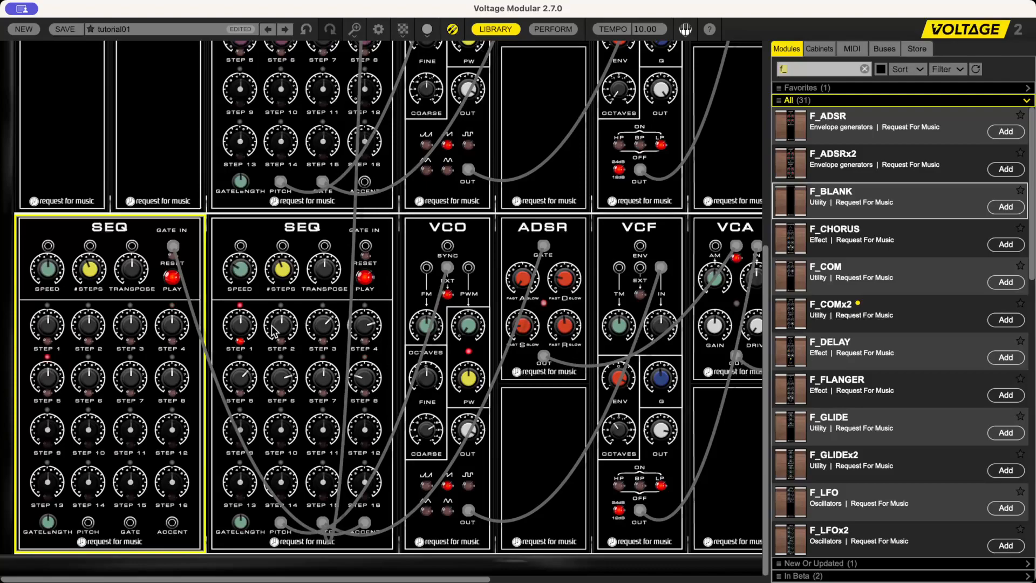
# - Raise the step 2 and step 3 knobs on the lower row's first SEQ
pyautogui.moveTo(274, 330)
pyautogui.moveTo(96, 330)
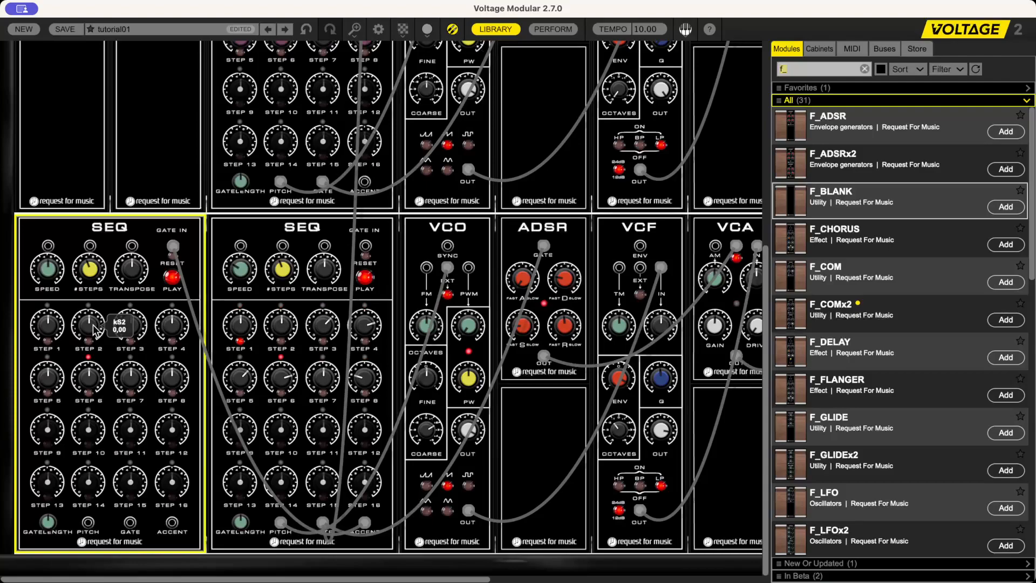
pyautogui.moveTo(96, 330); pyautogui.dragTo(93, 294)
pyautogui.moveTo(133, 322); pyautogui.dragTo(139, 292)
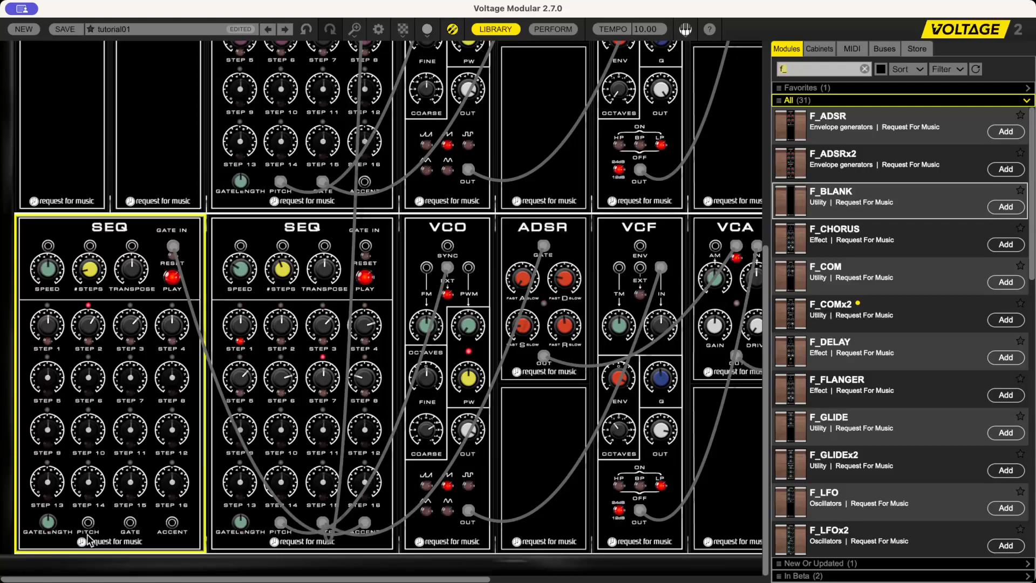
# - Patch the PITCH output of the lower row's first SEQ to the lower VCO's pitch input, stacking it on the existing cable
pyautogui.moveTo(87, 524); pyautogui.dragTo(447, 269)
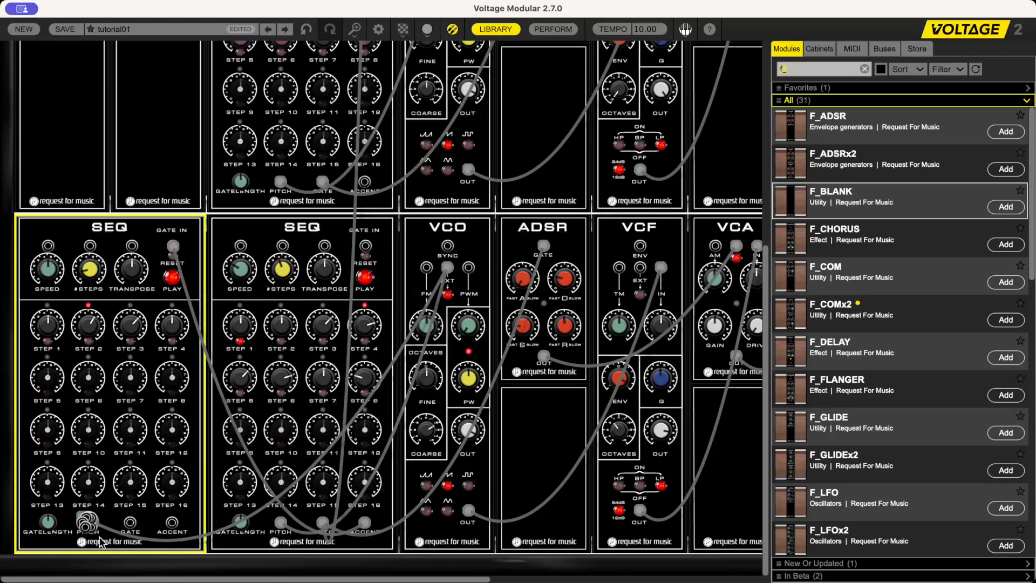
pyautogui.moveTo(87, 524)
pyautogui.moveTo(84, 531); pyautogui.dragTo(127, 402)
# - Save the preset as tutorial01 in F_SYN, category SEQUENCES, overwriting the existing one, and reload it by switching to preset test1 and back
pyautogui.scroll(-4, 303, 275)
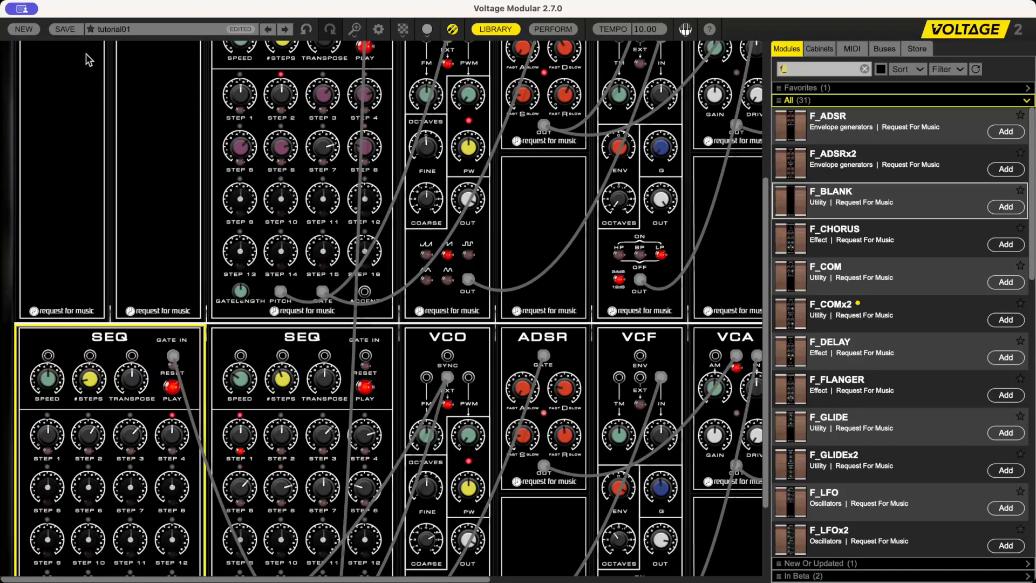
pyautogui.click(65, 29)
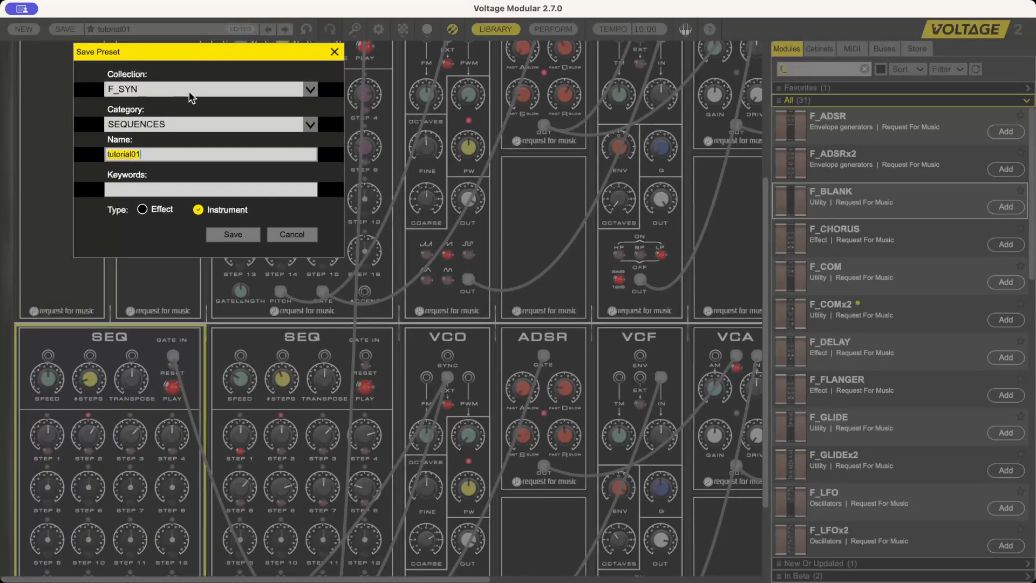
pyautogui.click(228, 233)
pyautogui.click(477, 319)
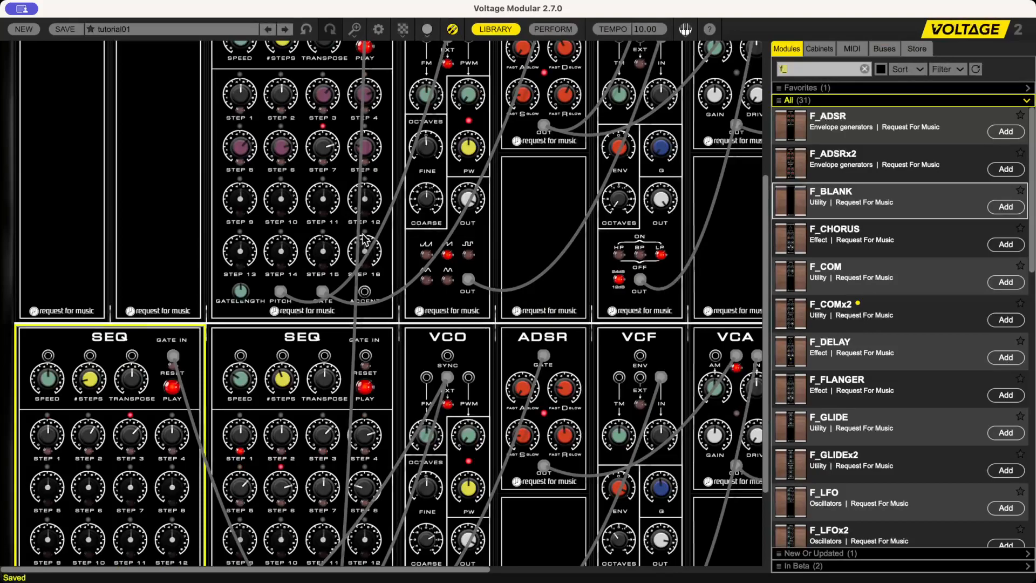
pyautogui.click(268, 29)
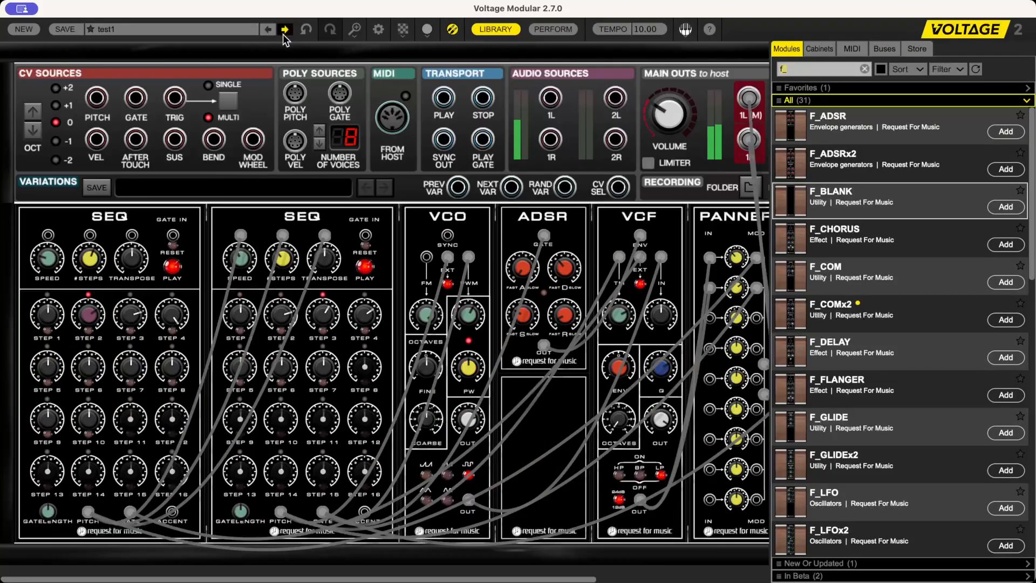
pyautogui.click(284, 29)
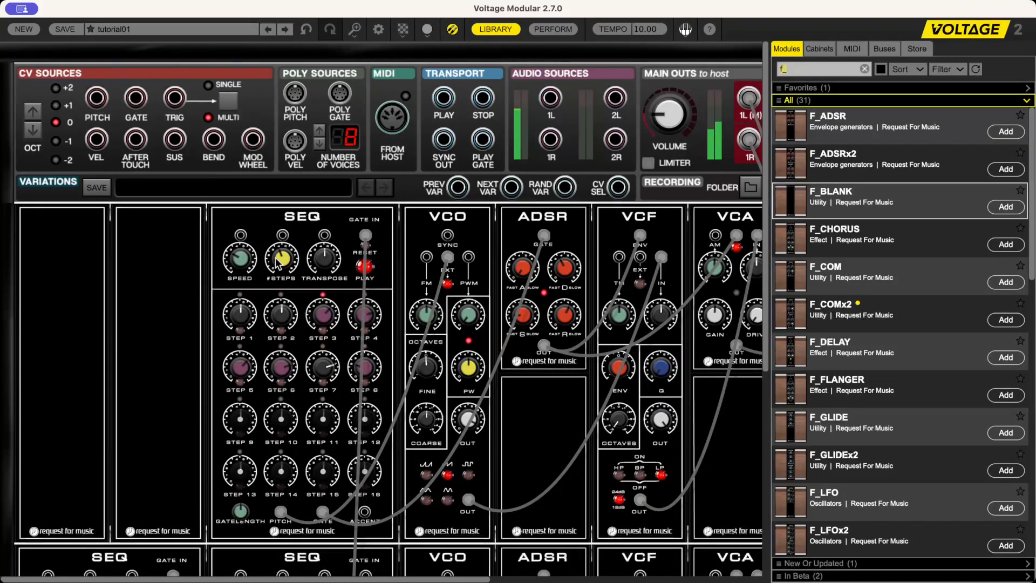
# - Adjust the OCTAVES knob on the lower row's VCF
pyautogui.scroll(-3, 290, 245)
pyautogui.scroll(-9, 290, 246)
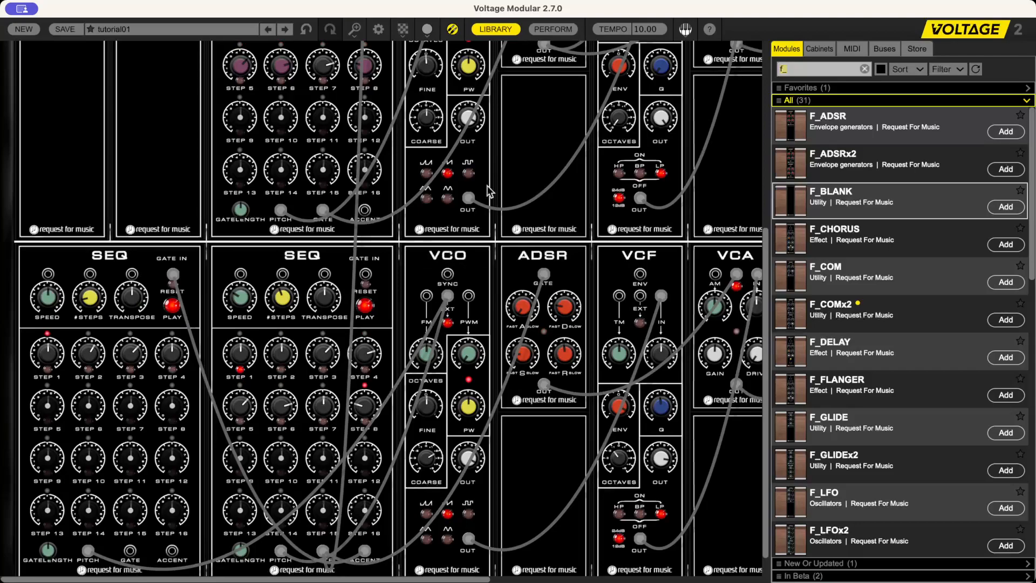
pyautogui.scroll(1, 510, 190)
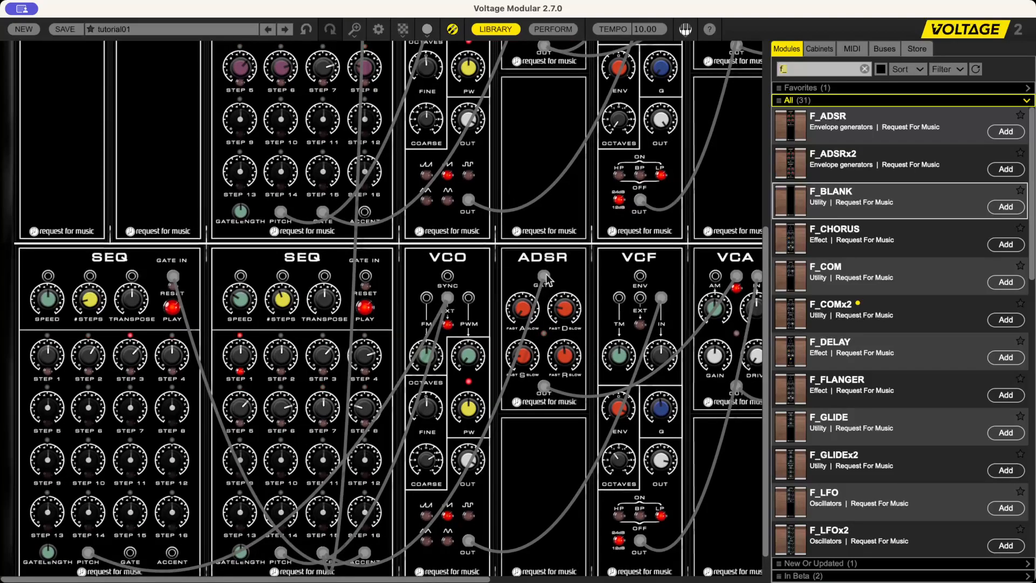
pyautogui.click(621, 462)
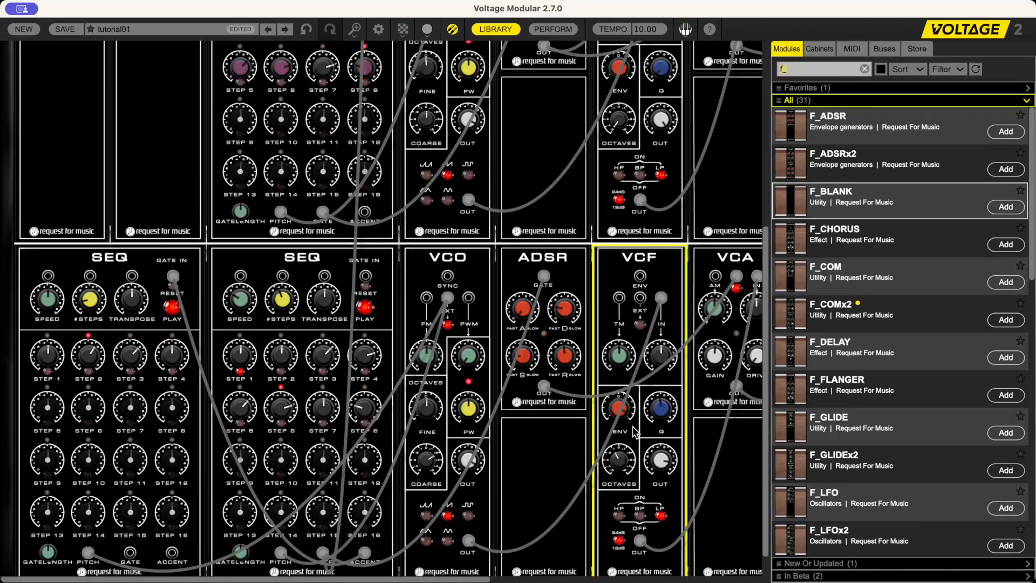
# - Add an empty cabinet above the upper module row
pyautogui.scroll(5, 554, 371)
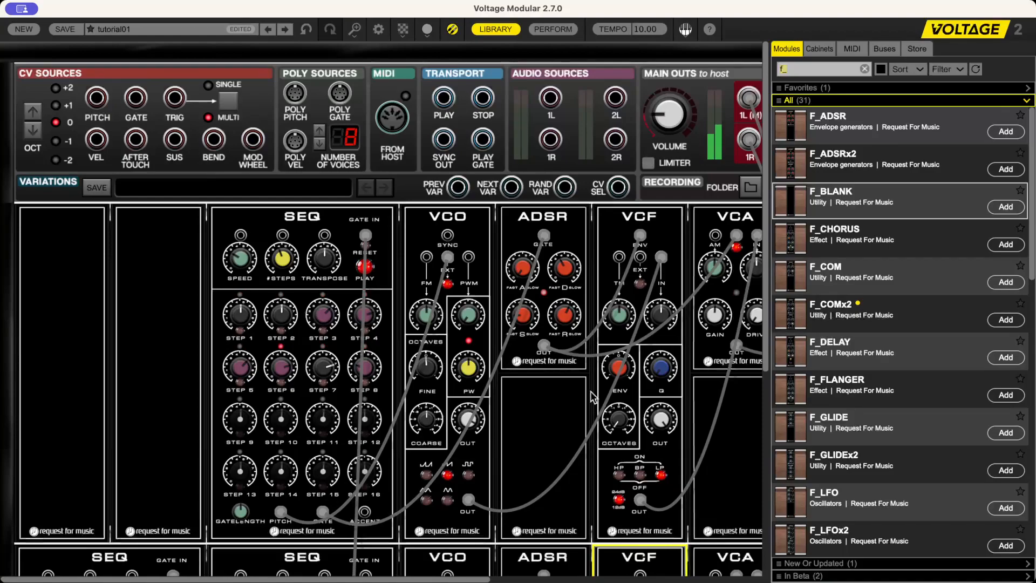
pyautogui.press('super+minus')
pyautogui.press('super+minus')
pyautogui.press('super+minus')
pyautogui.press('super+minus')
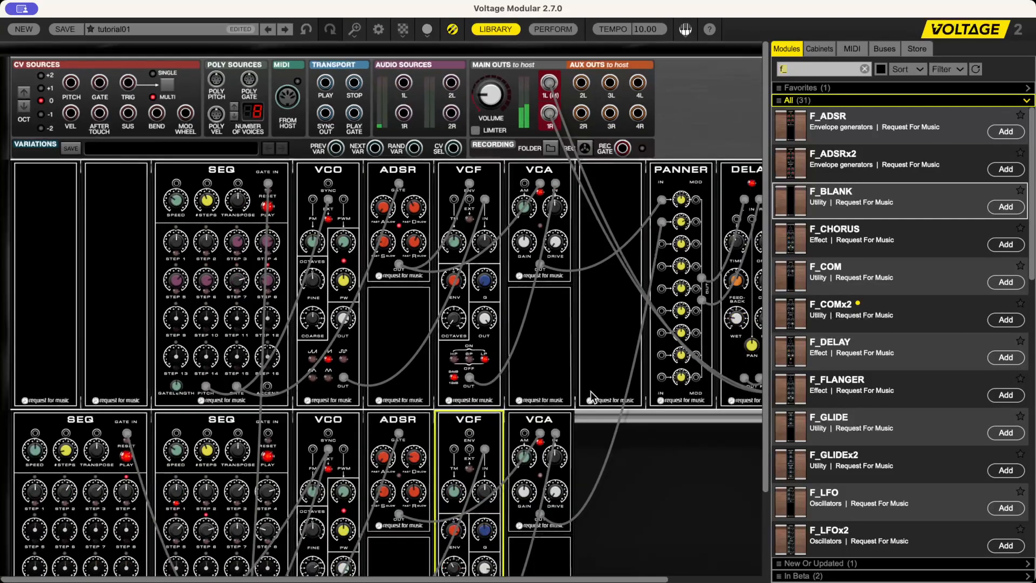
pyautogui.press('super+minus')
pyautogui.press('super+minus')
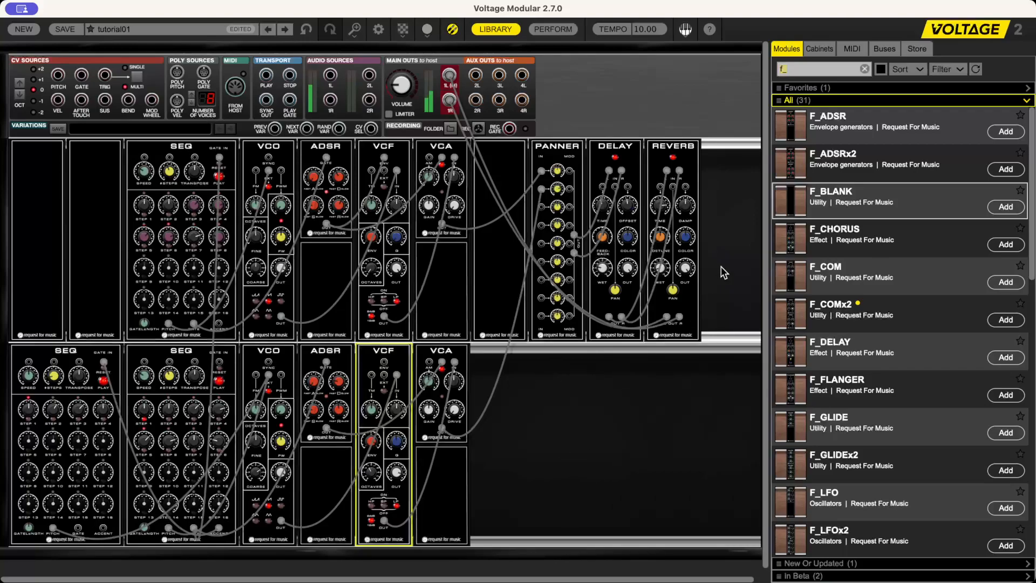
pyautogui.rightClick(724, 220)
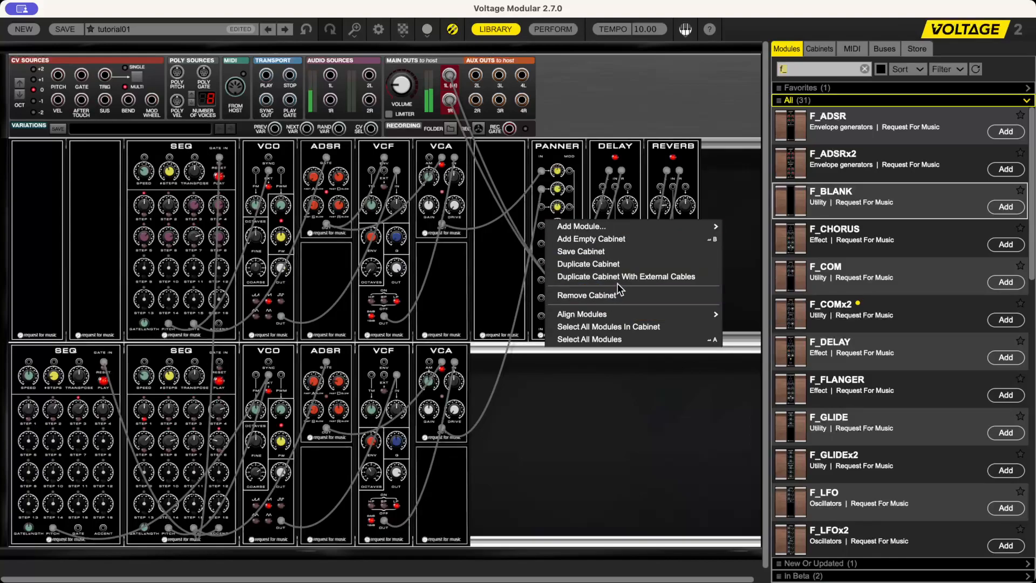
pyautogui.click(603, 239)
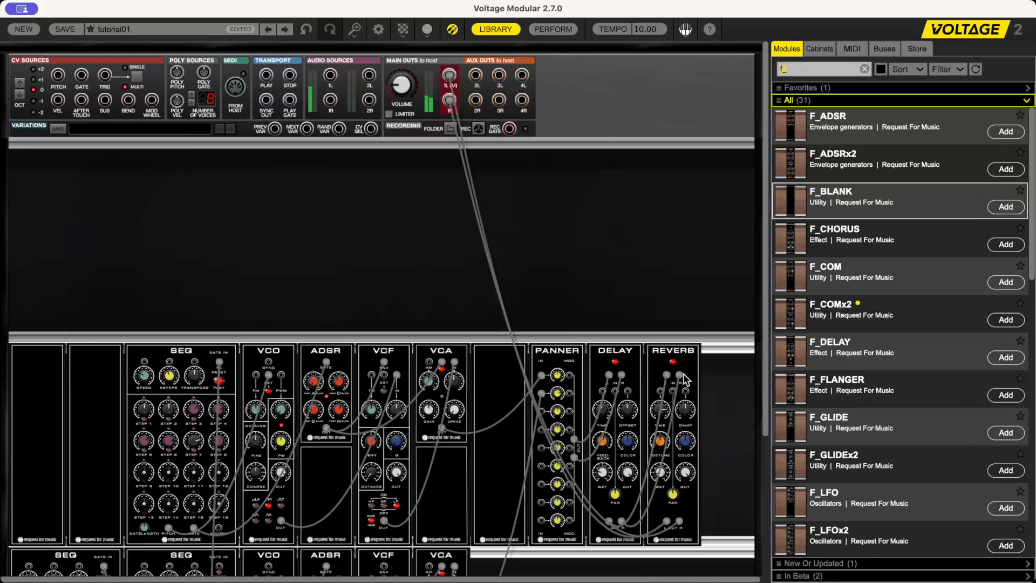
# - Move the blank panel, PANNER, DELAY and REVERB together from the middle row into the new top cabinet
pyautogui.moveTo(717, 357); pyautogui.dragTo(500, 403)
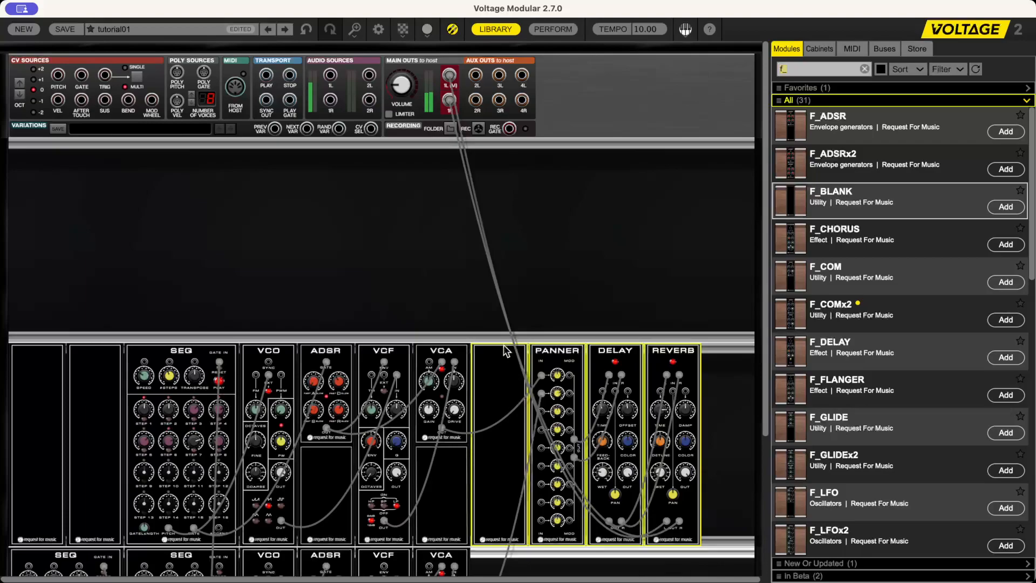
pyautogui.moveTo(503, 348); pyautogui.dragTo(292, 142)
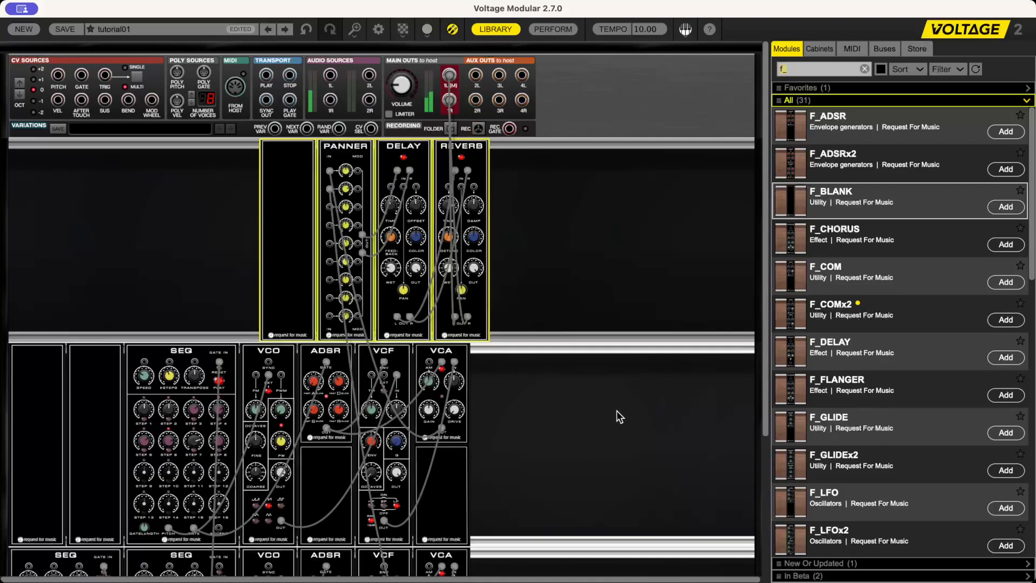
pyautogui.scroll(-1, 519, 429)
pyautogui.scroll(1, 520, 423)
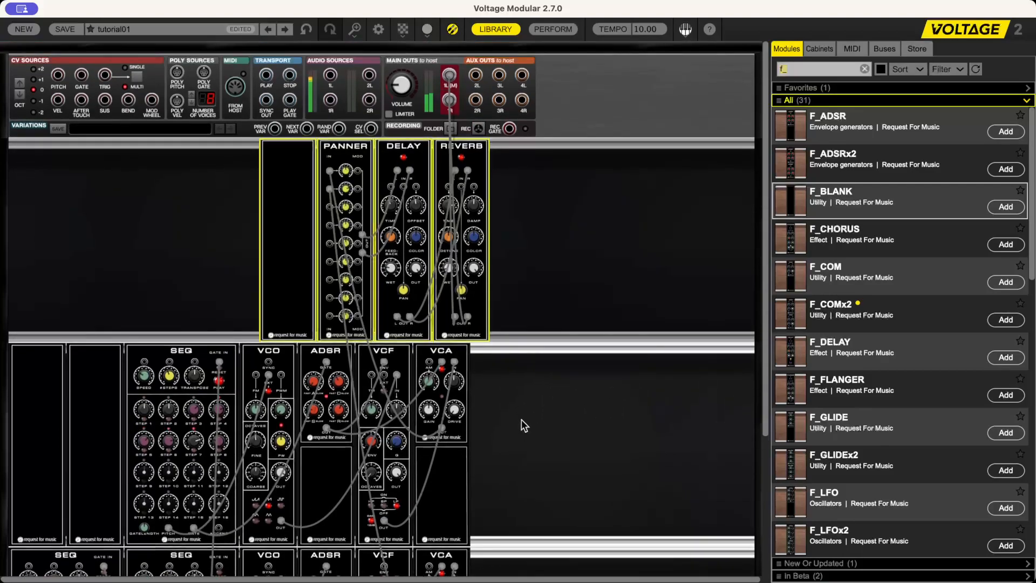
pyautogui.scroll(-3, 248, 510)
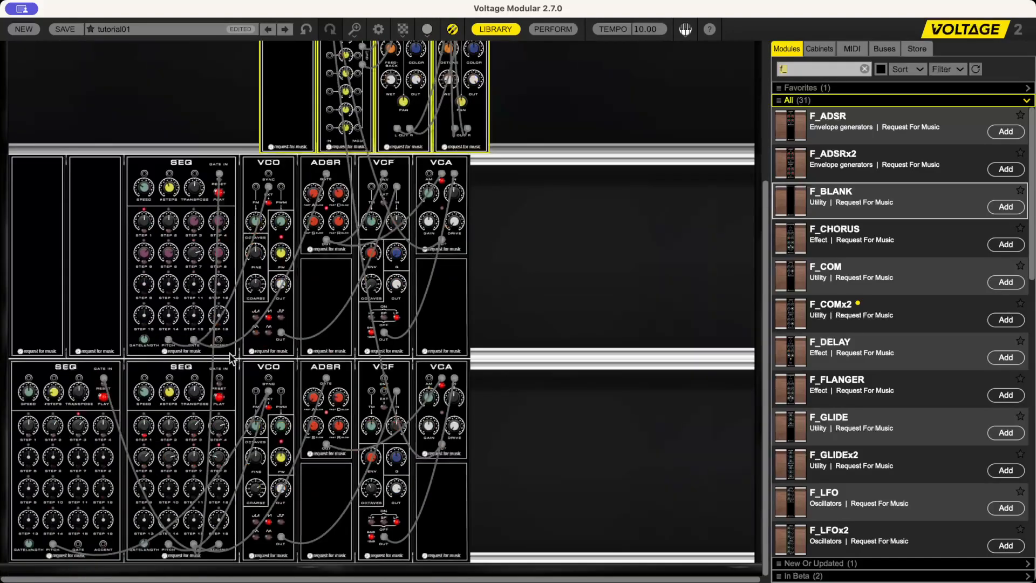
pyautogui.scroll(2, 304, 372)
pyautogui.scroll(1, 303, 372)
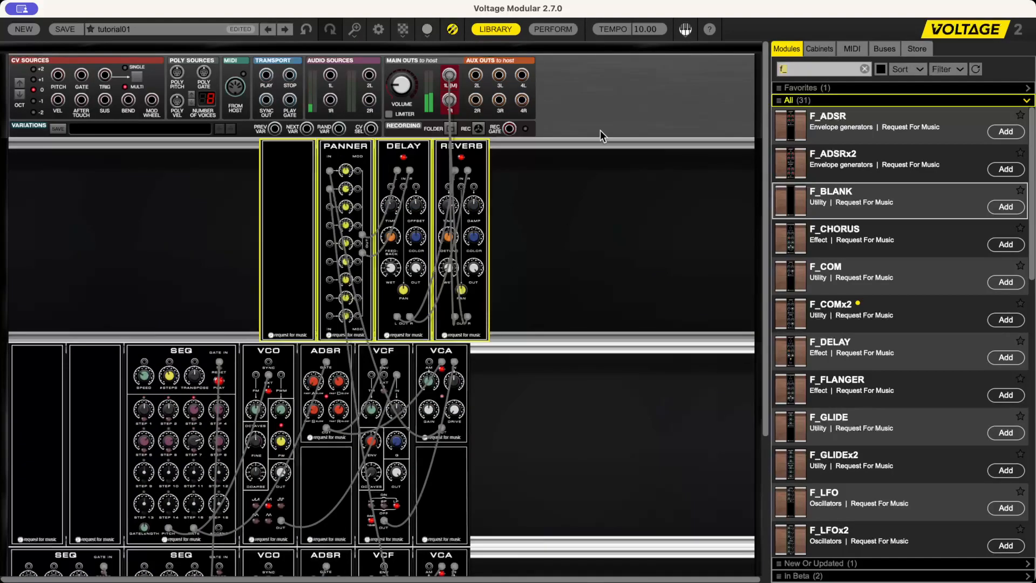
# - Add F_ADSR and F_VCF modules to the top cabinet, ahead of the blank panel
pyautogui.click(623, 243)
pyautogui.moveTo(787, 126); pyautogui.dragTo(192, 148)
pyautogui.scroll(-5, 828, 437)
pyautogui.scroll(-5, 828, 437)
pyautogui.moveTo(809, 472); pyautogui.dragTo(226, 134)
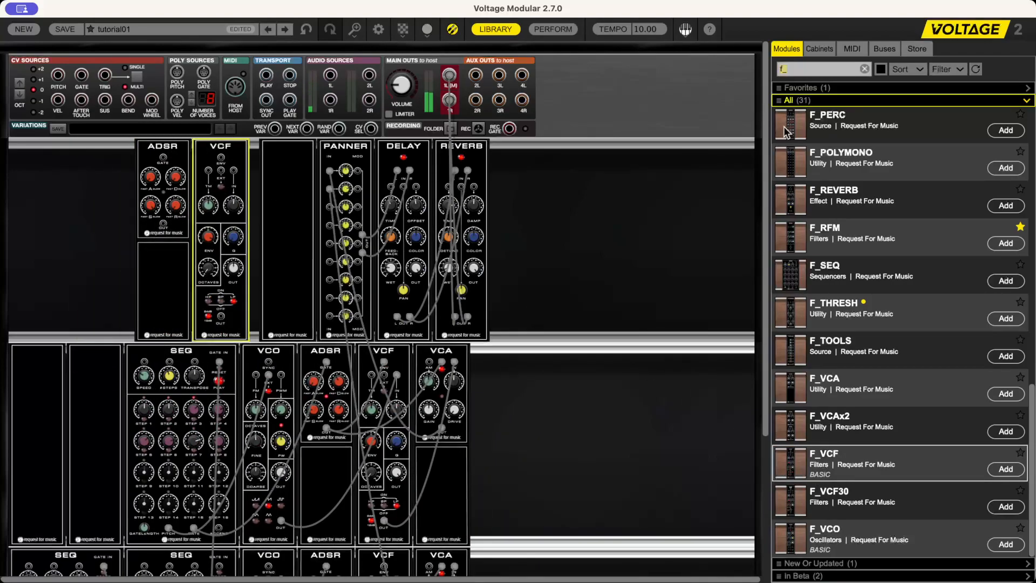
# - Add two F_VCO modules ahead of the top cabinet's ADSR and an F_GLIDE module in front of them
pyautogui.moveTo(804, 545); pyautogui.dragTo(146, 151)
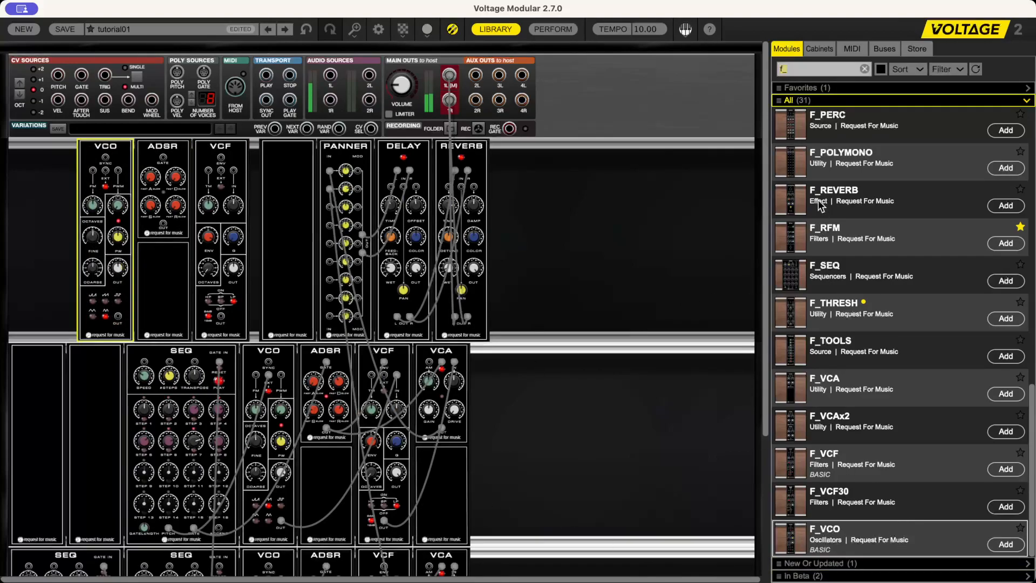
pyautogui.moveTo(791, 534); pyautogui.dragTo(164, 143)
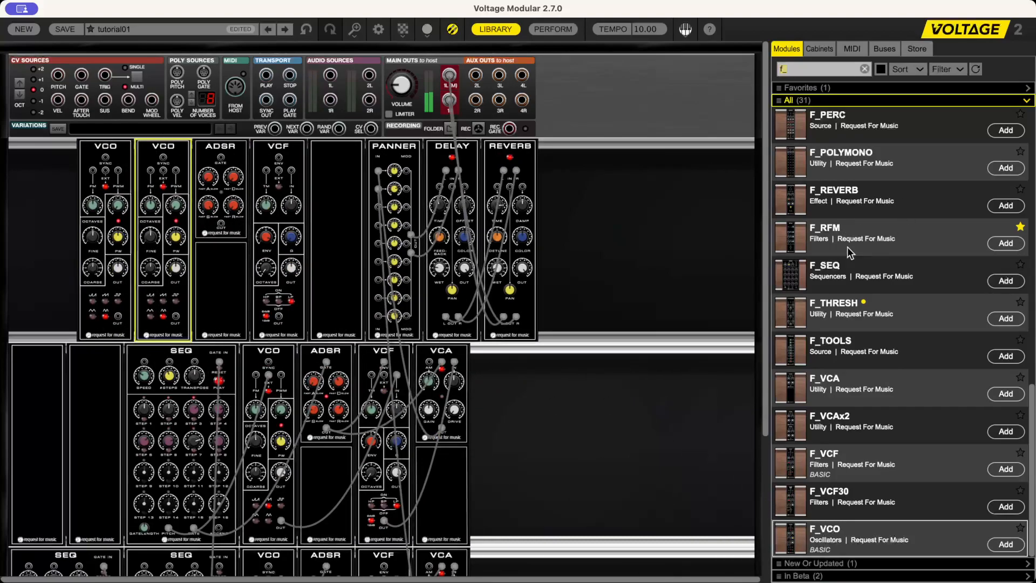
pyautogui.scroll(5, 849, 249)
pyautogui.scroll(5, 850, 248)
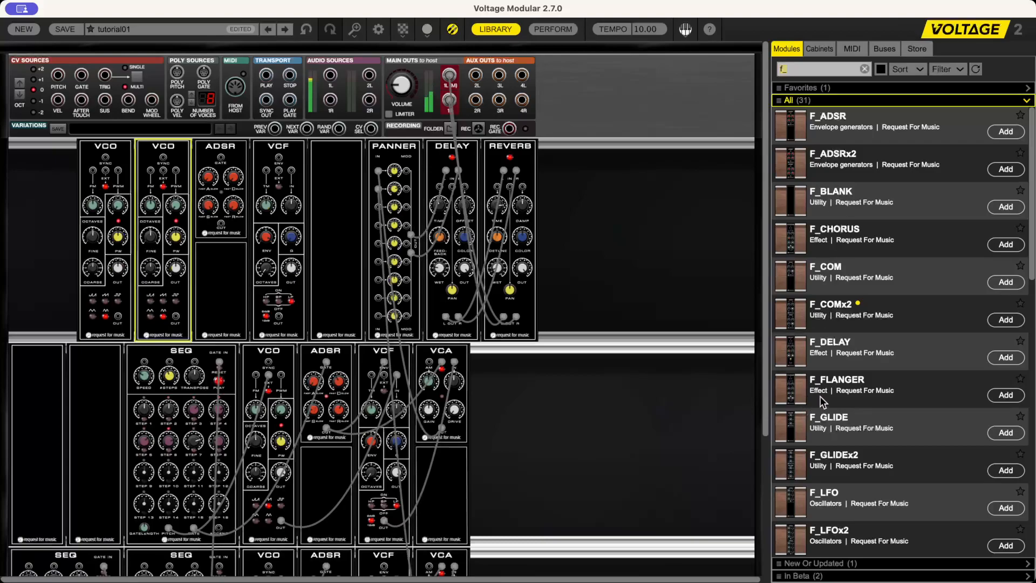
pyautogui.moveTo(789, 438); pyautogui.dragTo(91, 144)
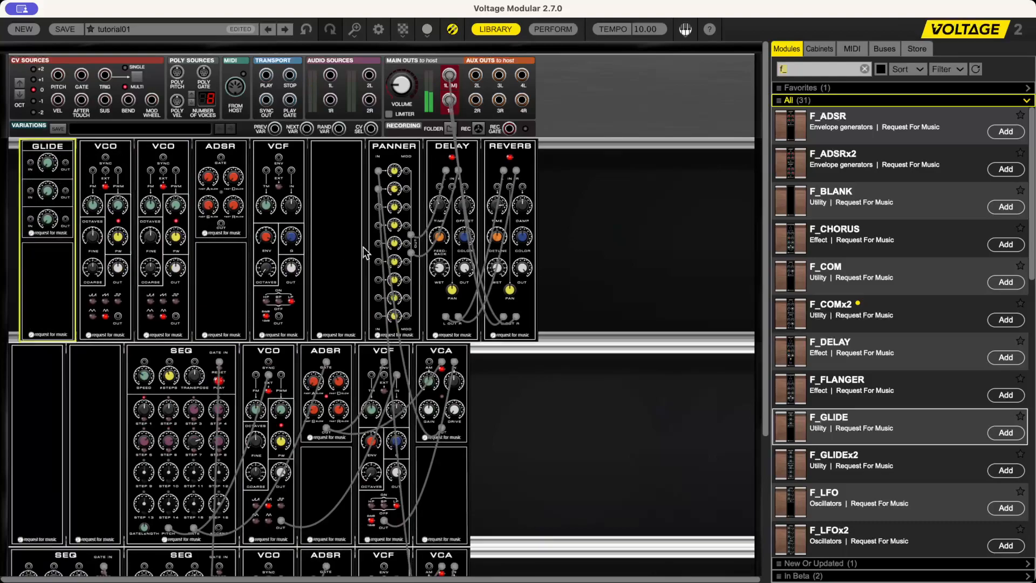
# - Set the top cabinet's modules to Auto Align Left and align the middle cabinet's modules to the left
pyautogui.rightClick(625, 206)
pyautogui.moveTo(538, 300)
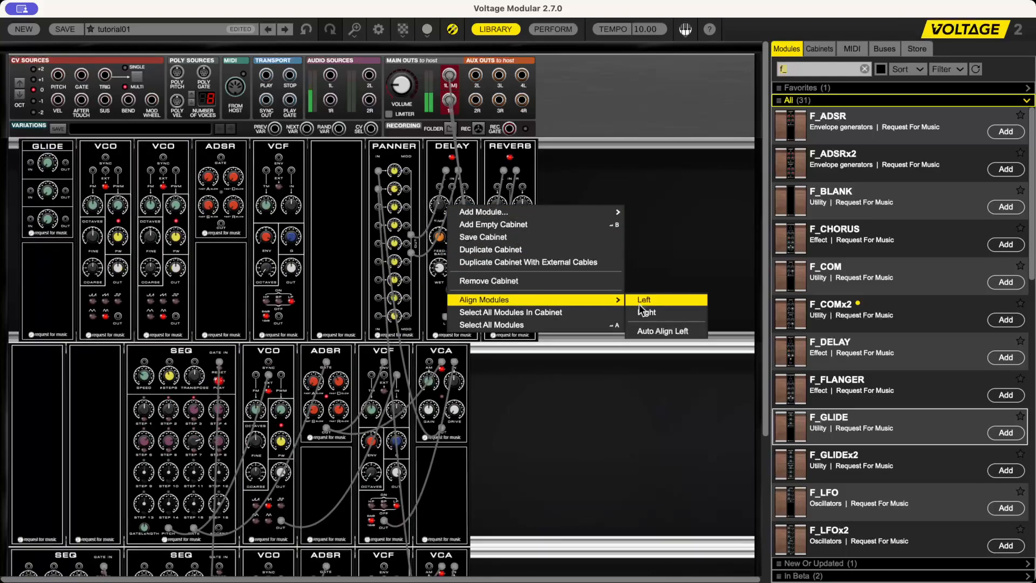
pyautogui.click(648, 332)
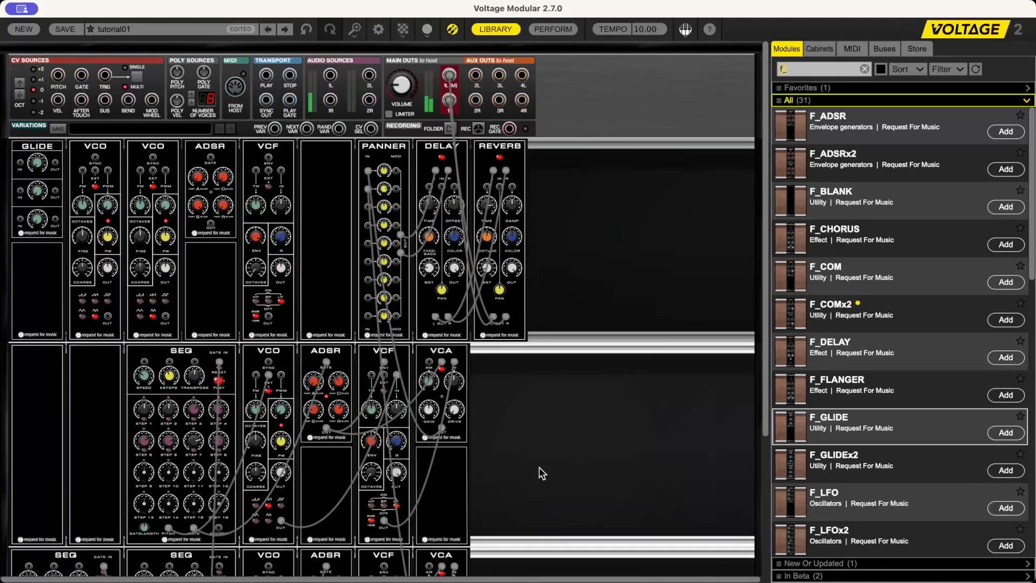
pyautogui.rightClick(539, 467)
pyautogui.moveTo(467, 437)
pyautogui.click(560, 436)
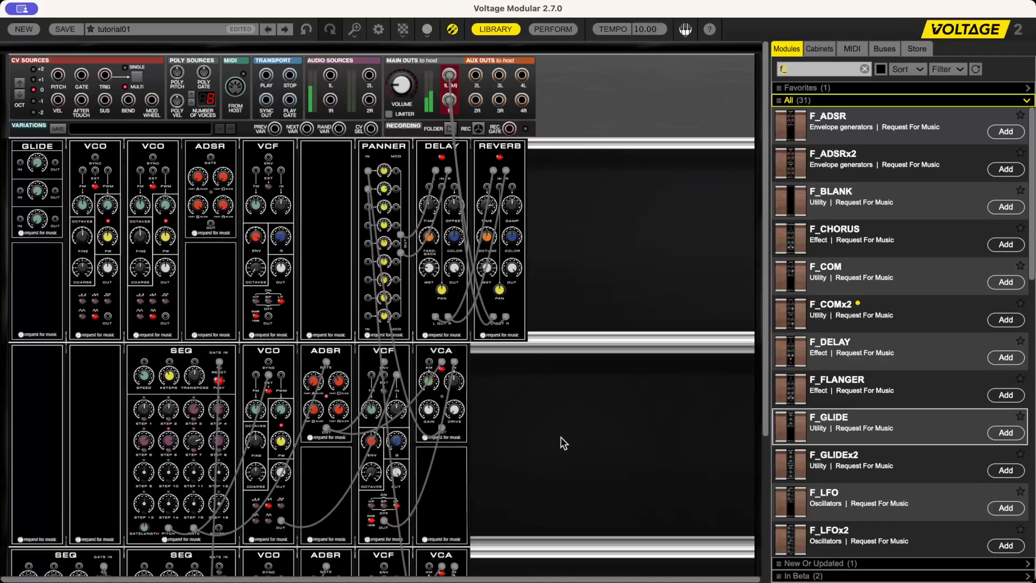
# - Align the bottom cabinet's modules to the left
pyautogui.scroll(-5, 541, 462)
pyautogui.rightClick(510, 449)
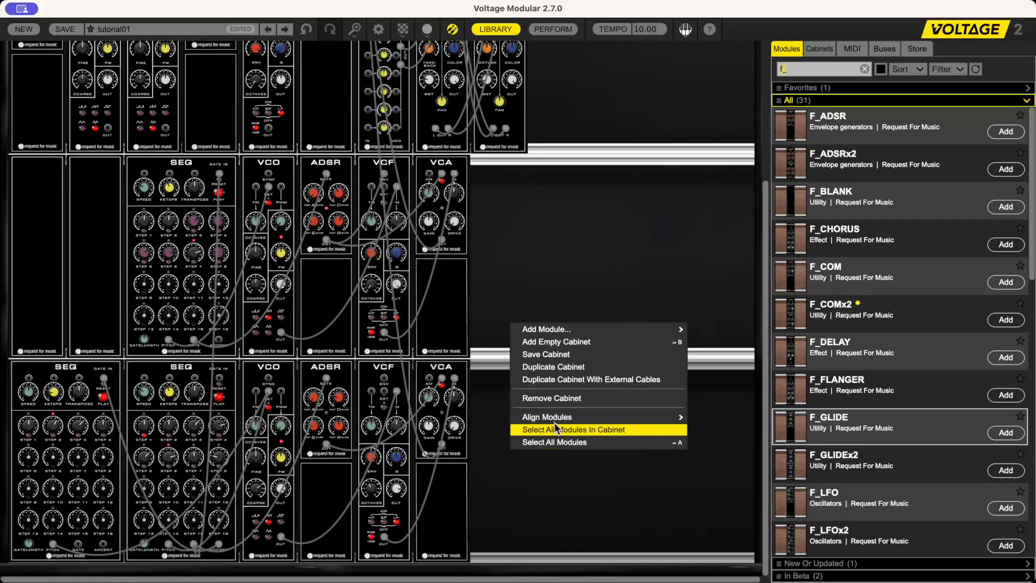
pyautogui.moveTo(663, 424)
pyautogui.click(726, 417)
pyautogui.scroll(5, 509, 300)
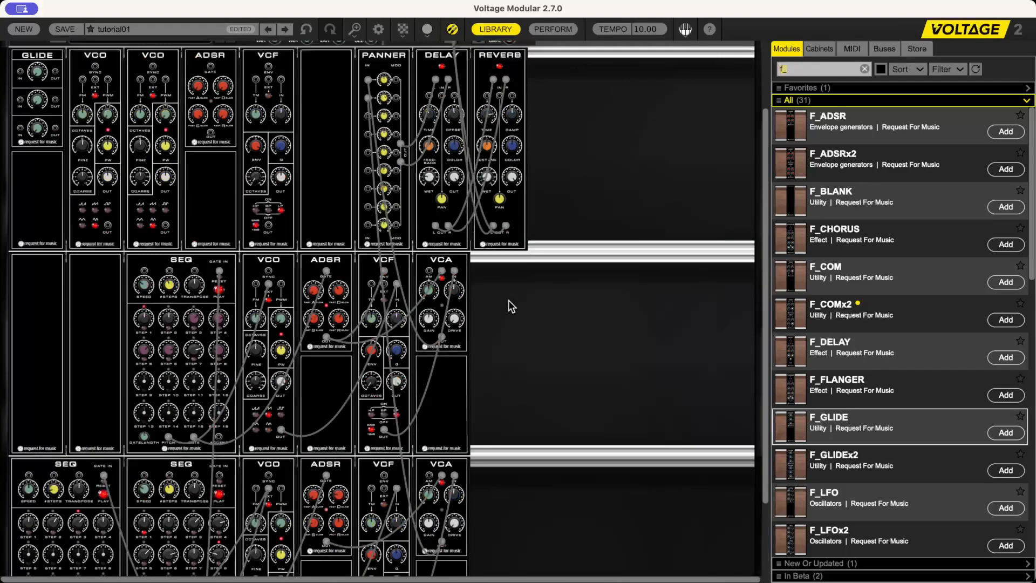
pyautogui.scroll(1, 509, 300)
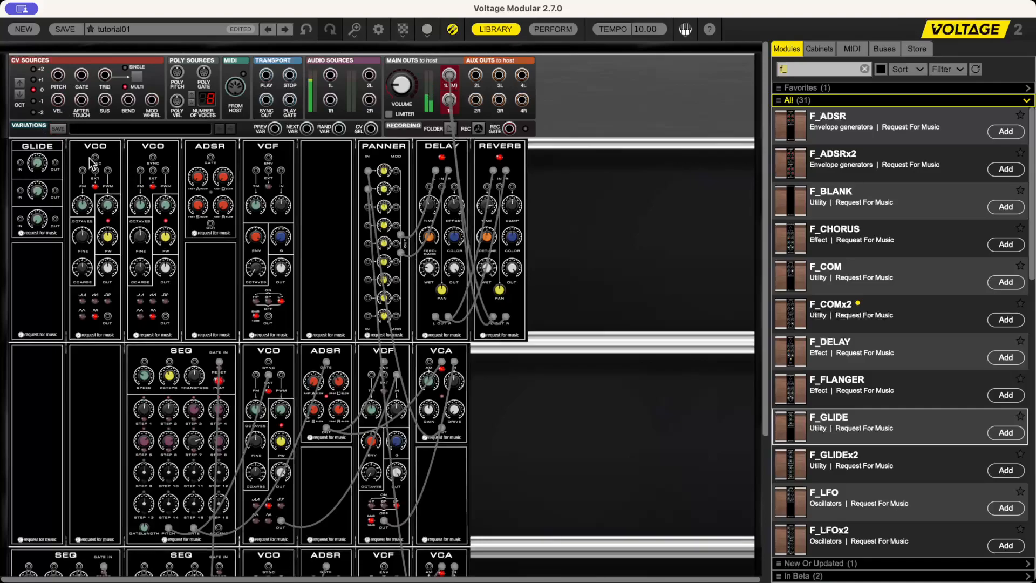
# - Patch the CV pitch source into the first two GLIDE inputs and their outputs into the EXT inputs of the first and second top VCOs
pyautogui.moveTo(57, 75); pyautogui.dragTo(20, 163)
pyautogui.click(20, 195)
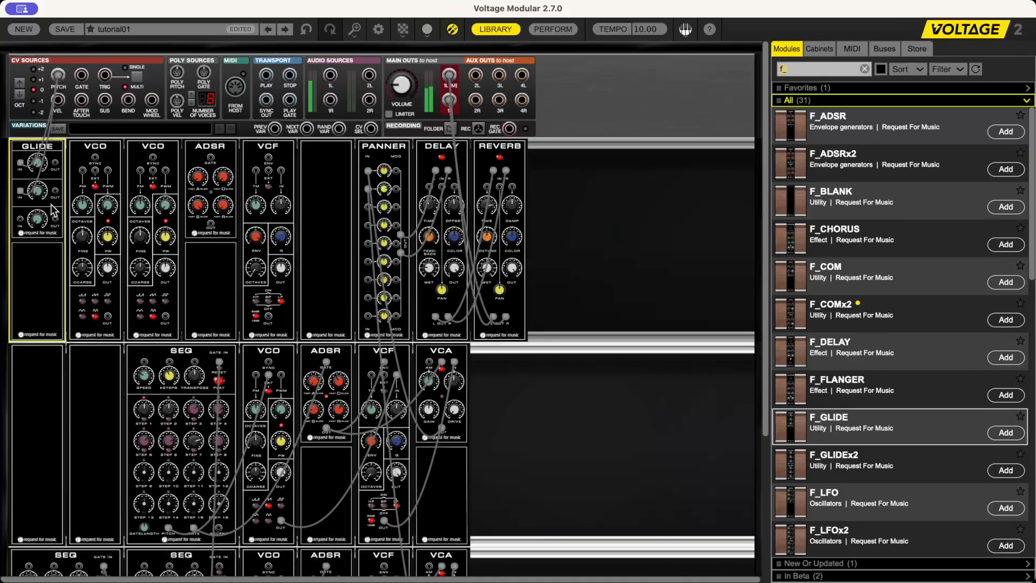
pyautogui.moveTo(56, 163); pyautogui.dragTo(95, 170)
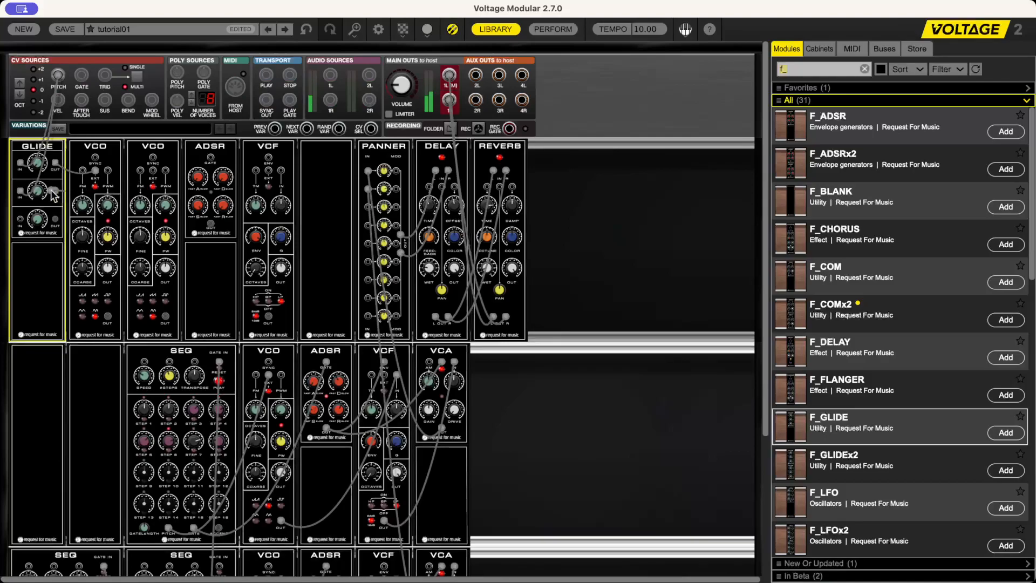
pyautogui.scroll(5, 51, 196)
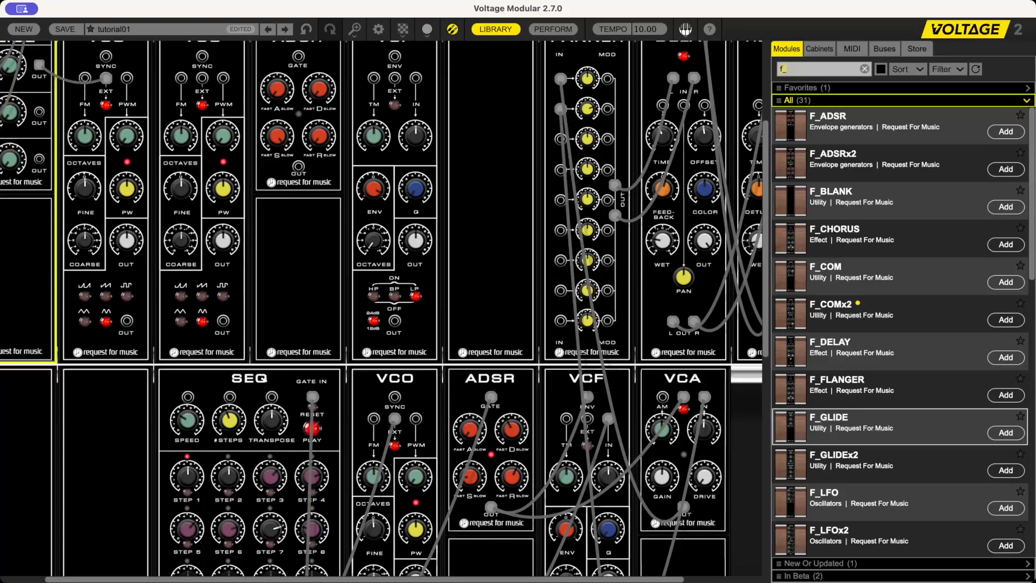
pyautogui.scroll(3, 16, 183)
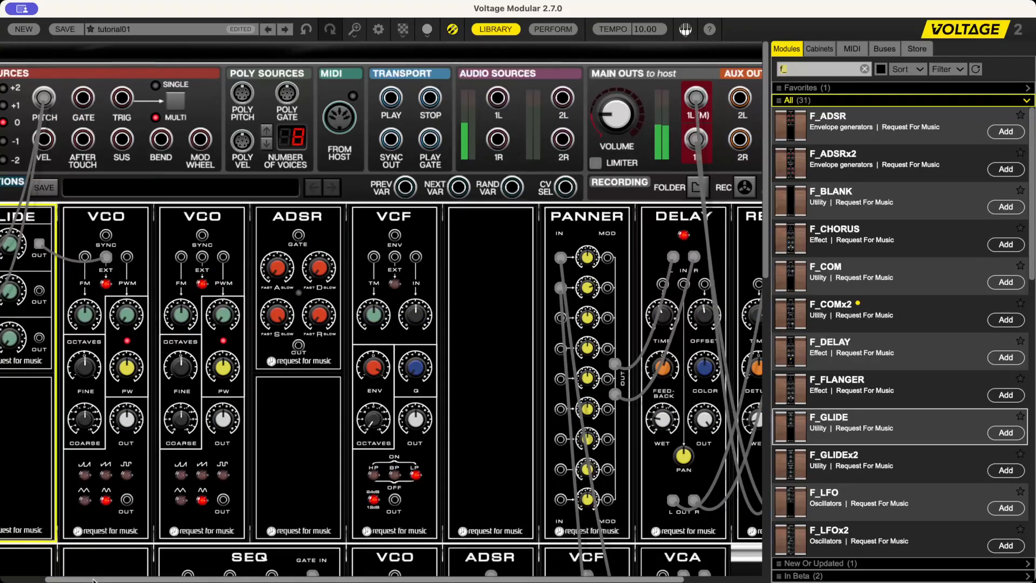
pyautogui.moveTo(93, 580); pyautogui.dragTo(48, 580)
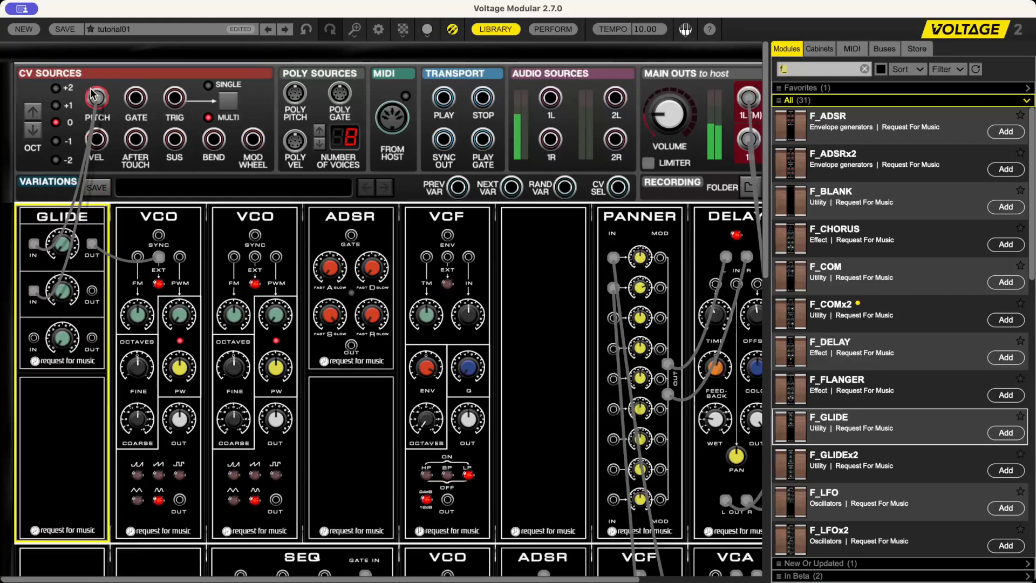
pyautogui.moveTo(88, 298); pyautogui.dragTo(255, 258)
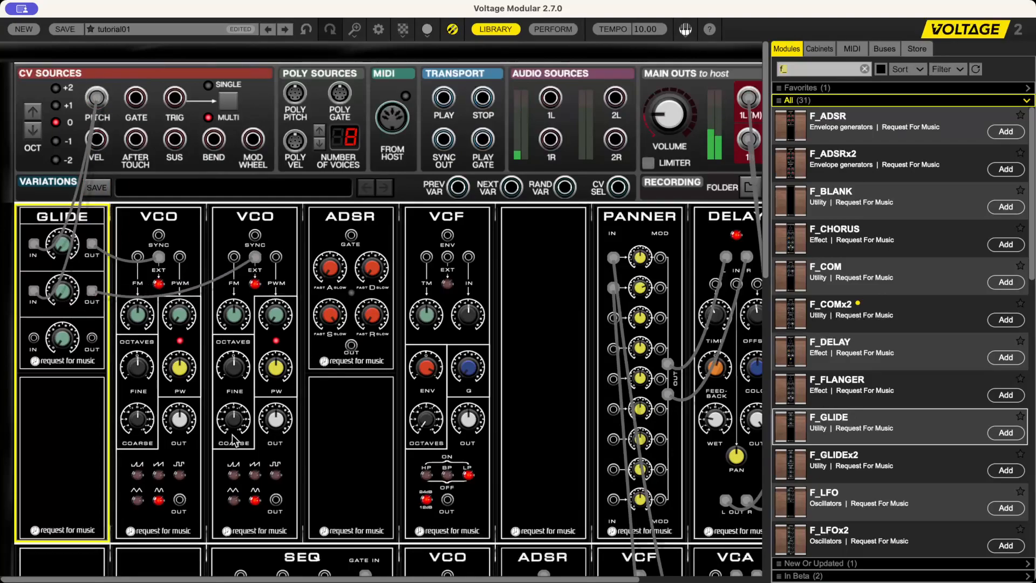
# - Patch both top VCO outputs into the top VCF's input and set both oscillators to the sawtooth waveform only
pyautogui.moveTo(180, 499); pyautogui.dragTo(468, 257)
pyautogui.moveTo(275, 498); pyautogui.dragTo(468, 257)
pyautogui.click(158, 476)
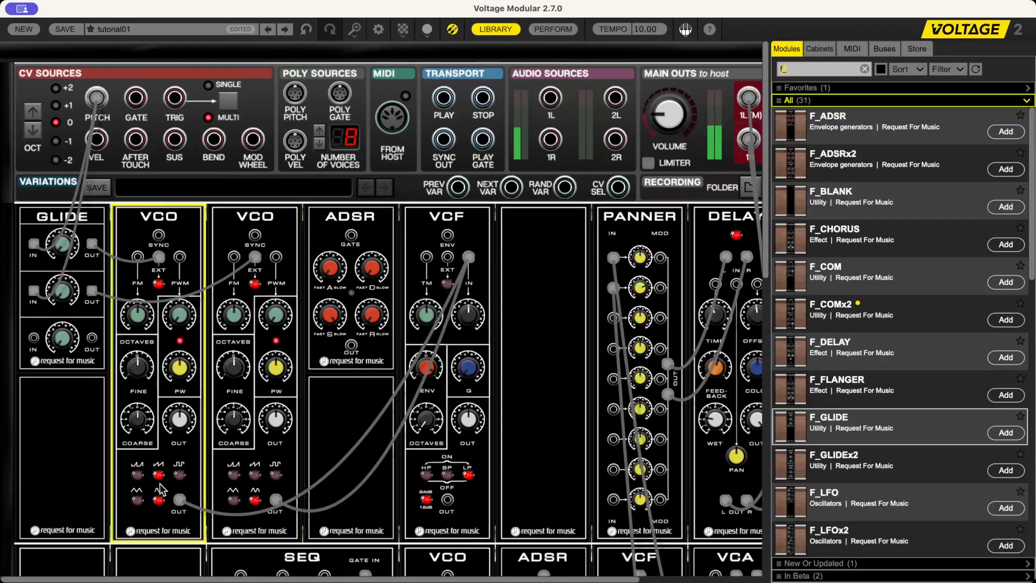
pyautogui.click(158, 499)
pyautogui.click(255, 500)
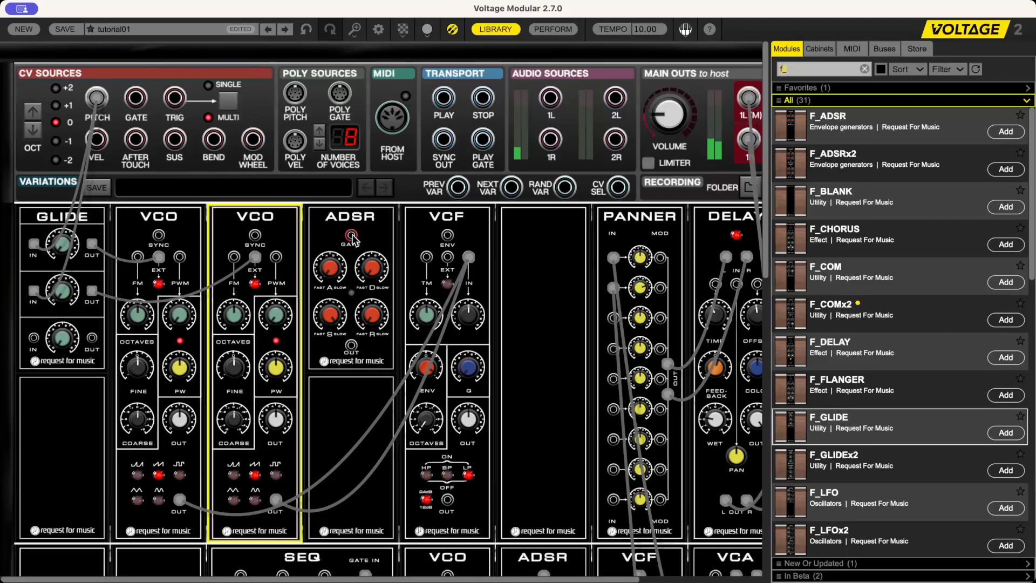
# - Patch CV gate to the top ADSR, its output to the VCF's ENV, the VCF output to the third PANNER input, and raise the main volume
pyautogui.moveTo(351, 235); pyautogui.dragTo(135, 99)
pyautogui.moveTo(351, 345); pyautogui.dragTo(448, 234)
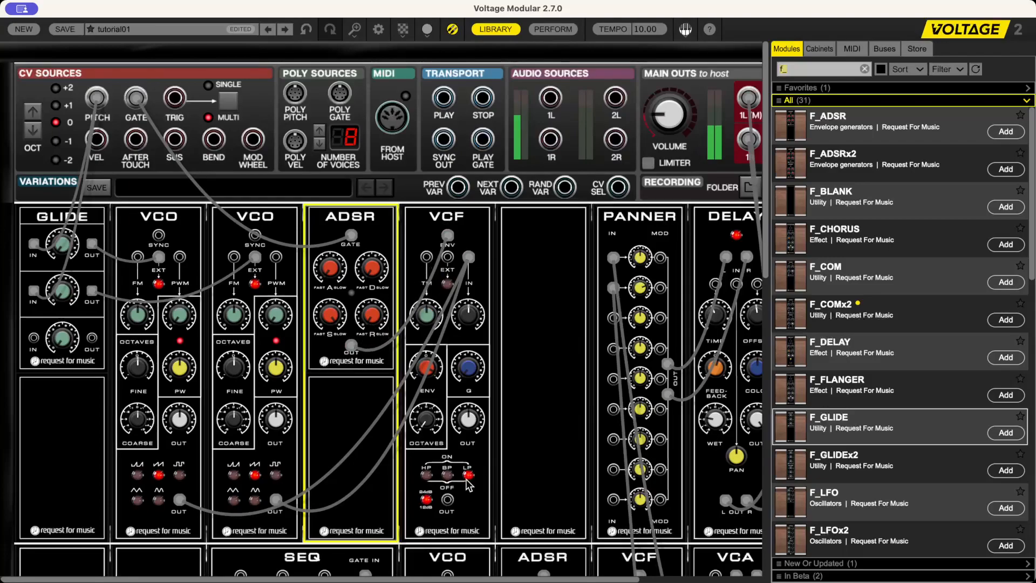
pyautogui.moveTo(447, 499); pyautogui.dragTo(635, 319)
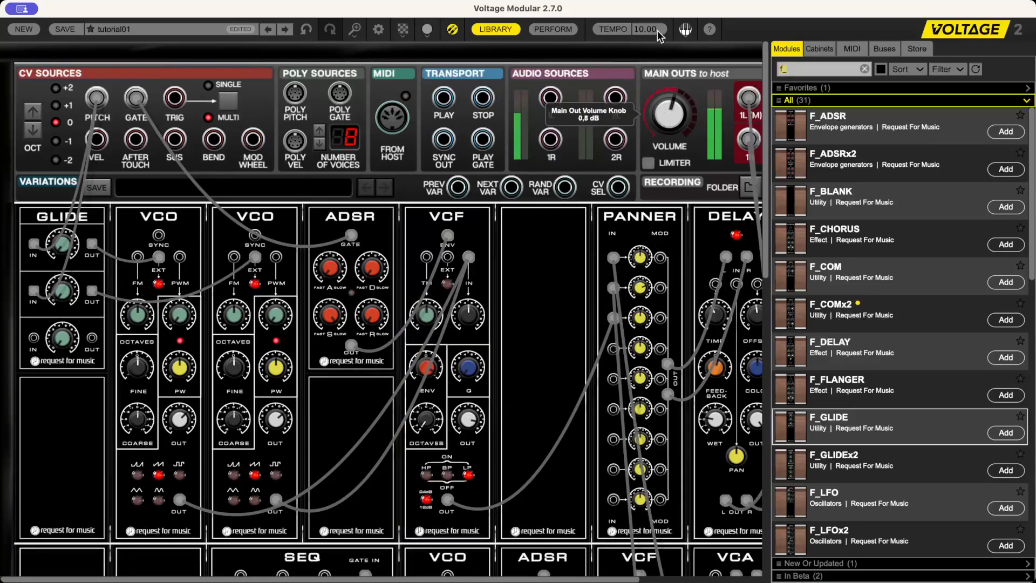
pyautogui.moveTo(658, 16); pyautogui.dragTo(659, 2)
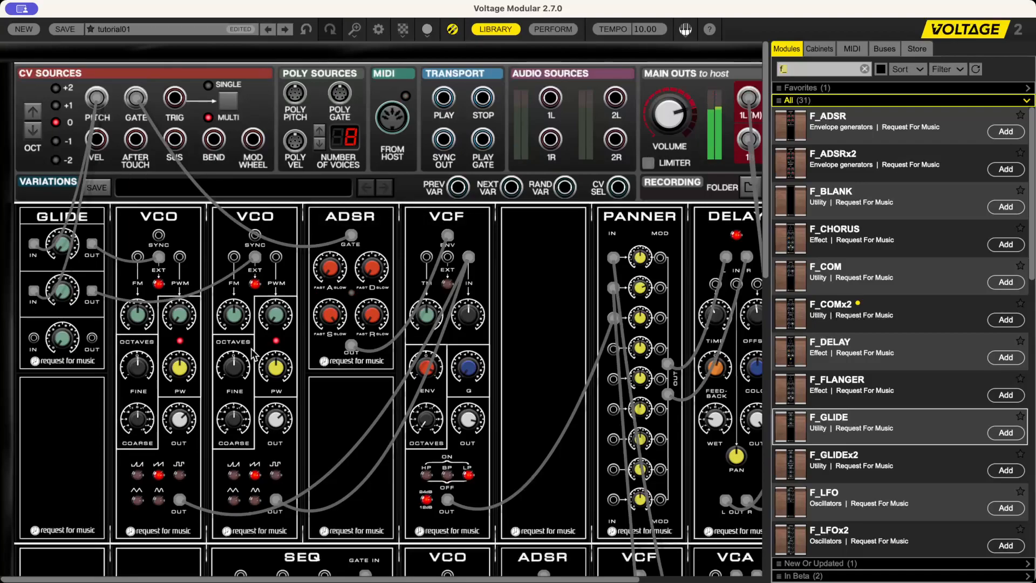
# - Lower the top ADSR's sustain and lengthen its decay
pyautogui.click(329, 272)
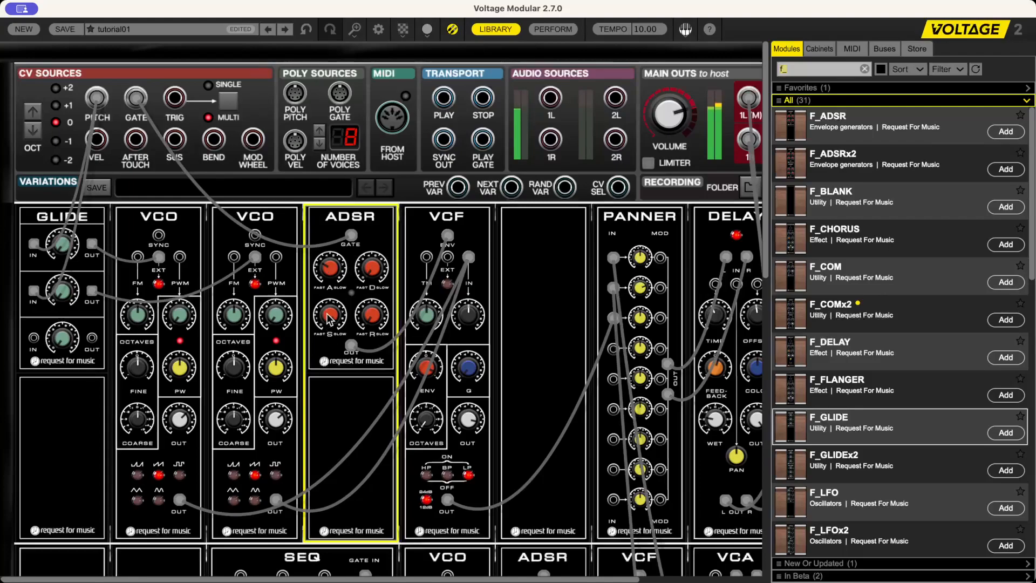
pyautogui.moveTo(327, 314); pyautogui.dragTo(343, 365)
pyautogui.moveTo(369, 266); pyautogui.dragTo(383, 97)
# - Try a different coarse tune on the second top VCO and longer times on the second GLIDE channel
pyautogui.click(239, 420)
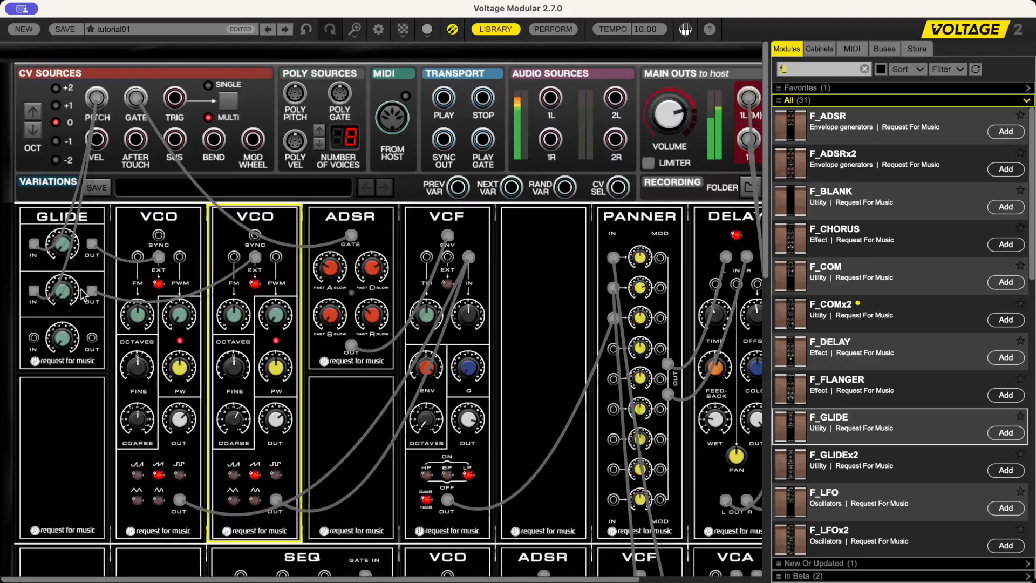
pyautogui.click(64, 292)
pyautogui.moveTo(73, 224); pyautogui.dragTo(79, 206)
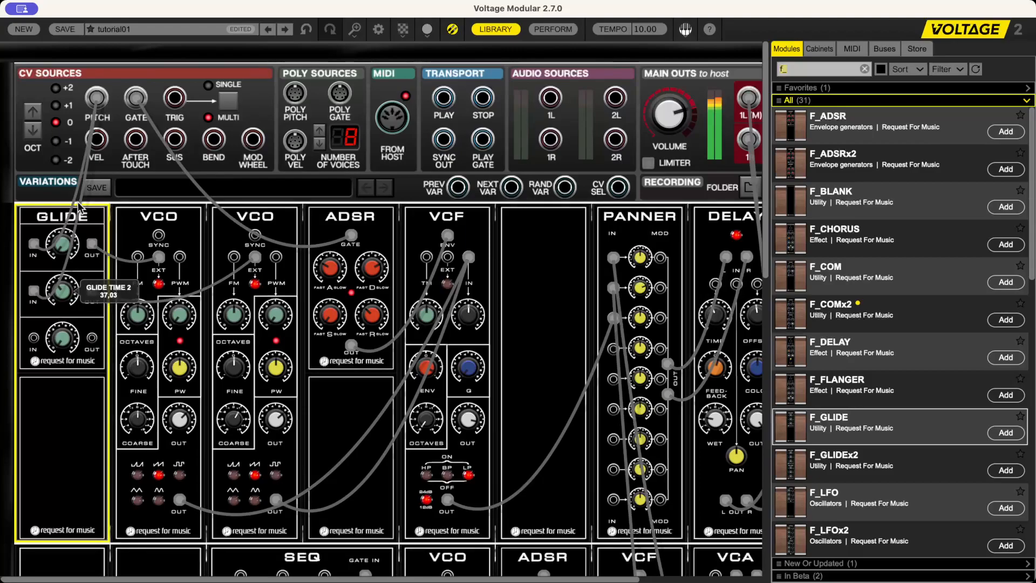
pyautogui.moveTo(79, 206); pyautogui.dragTo(61, 278)
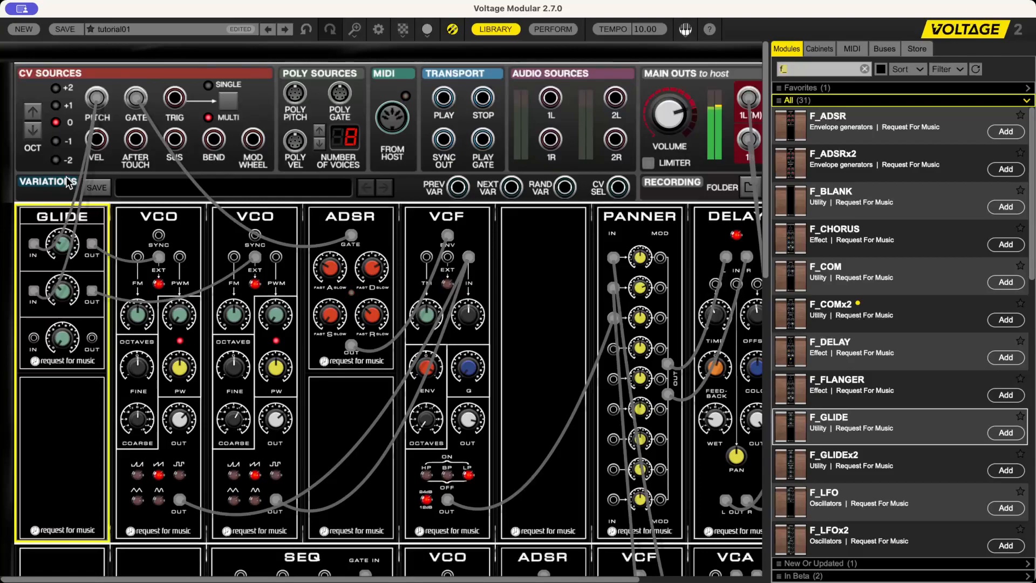
# - Readjust the top ADSR's decay, release and attack
pyautogui.moveTo(367, 266); pyautogui.dragTo(368, 220)
pyautogui.moveTo(371, 317); pyautogui.dragTo(377, 349)
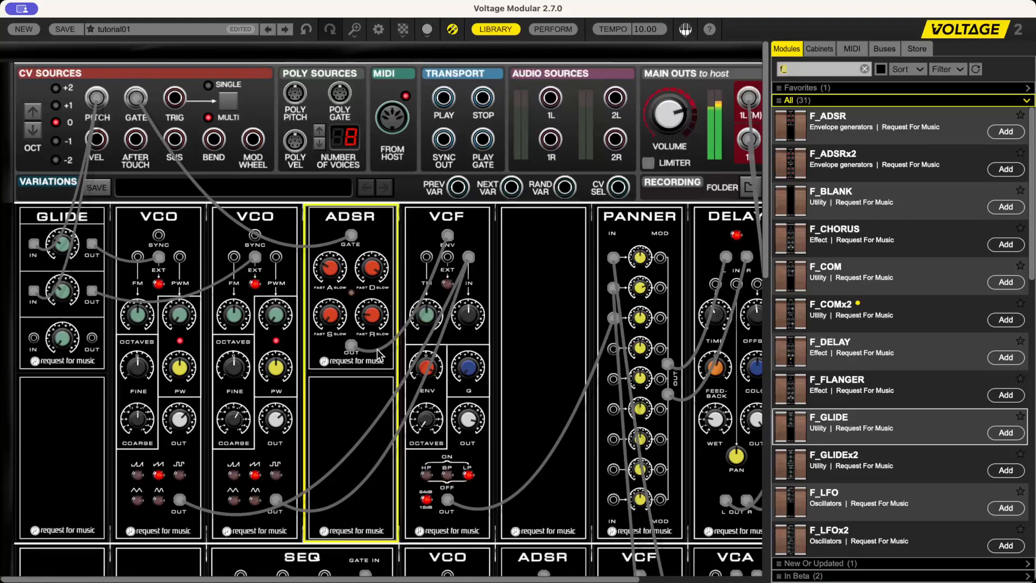
pyautogui.moveTo(331, 274); pyautogui.dragTo(340, 305)
# - Set the second GLIDE channel's time to about 14 and the second top VCO's coarse tune to 2
pyautogui.click(74, 303)
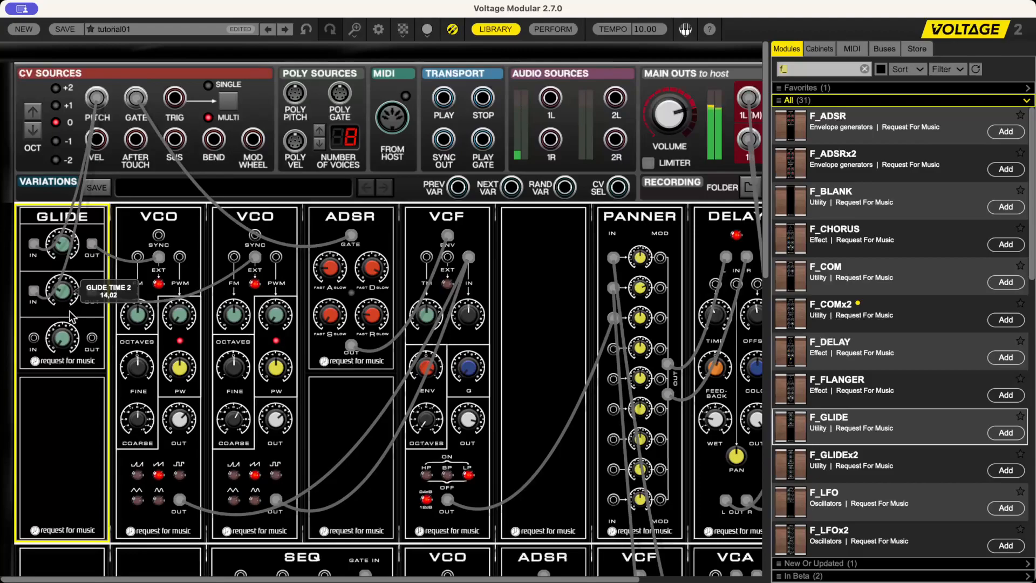
pyautogui.click(233, 424)
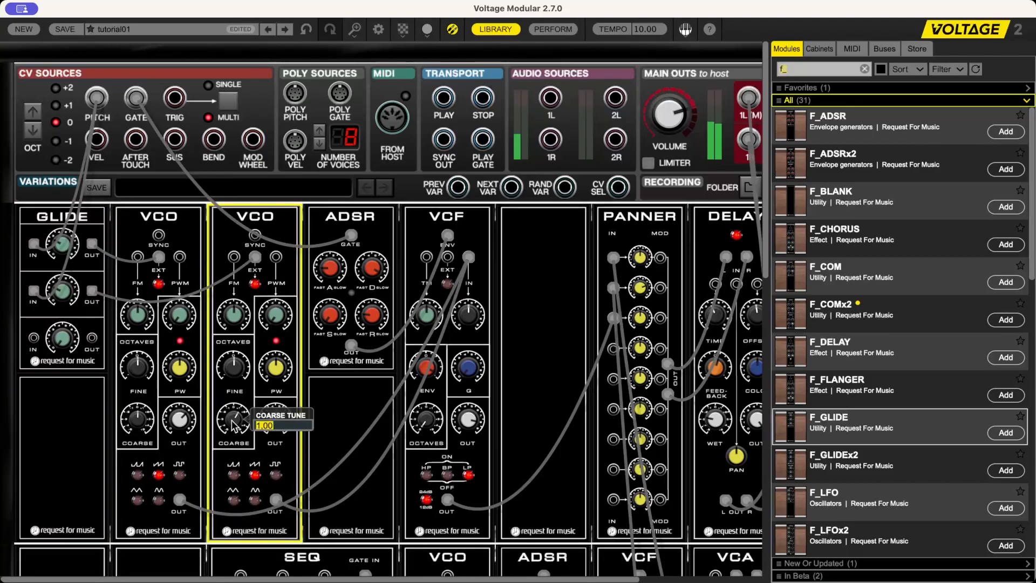
pyautogui.write('2')
pyautogui.press('Return')
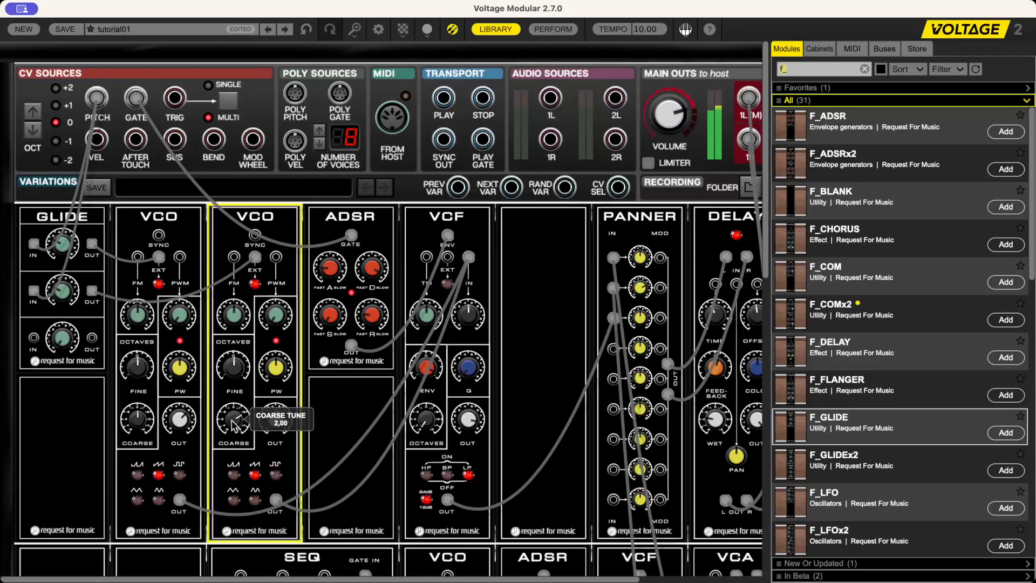
# - Add an F_LFO module between the top cabinet's GLIDE and first VCO
pyautogui.rightClick(160, 521)
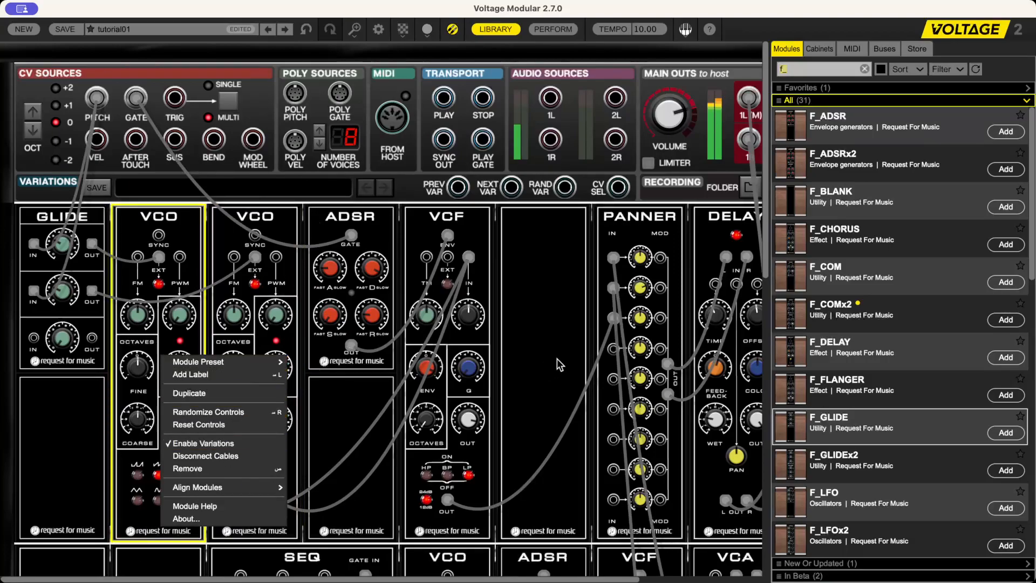
pyautogui.click(276, 220)
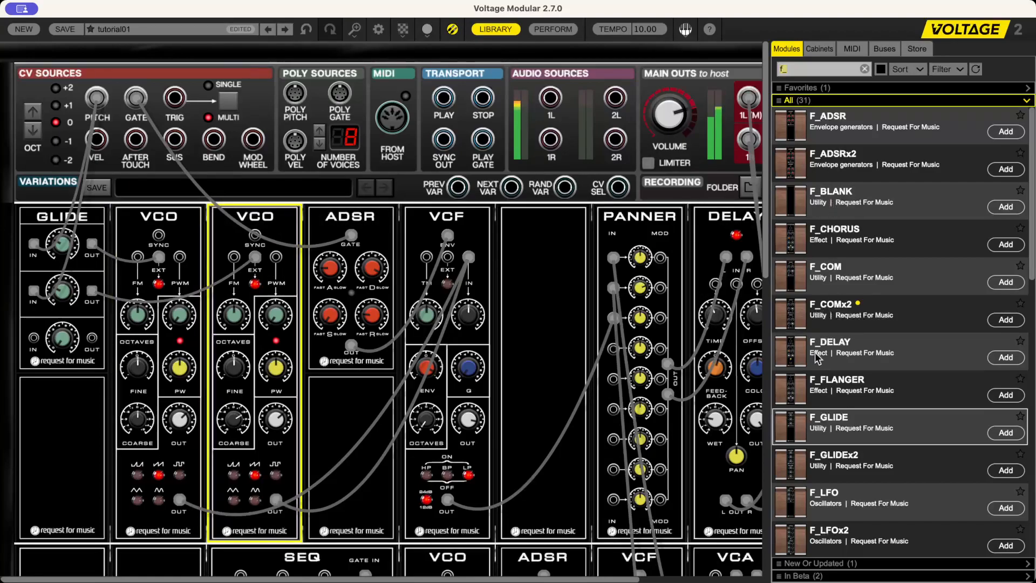
pyautogui.moveTo(816, 500); pyautogui.dragTo(144, 213)
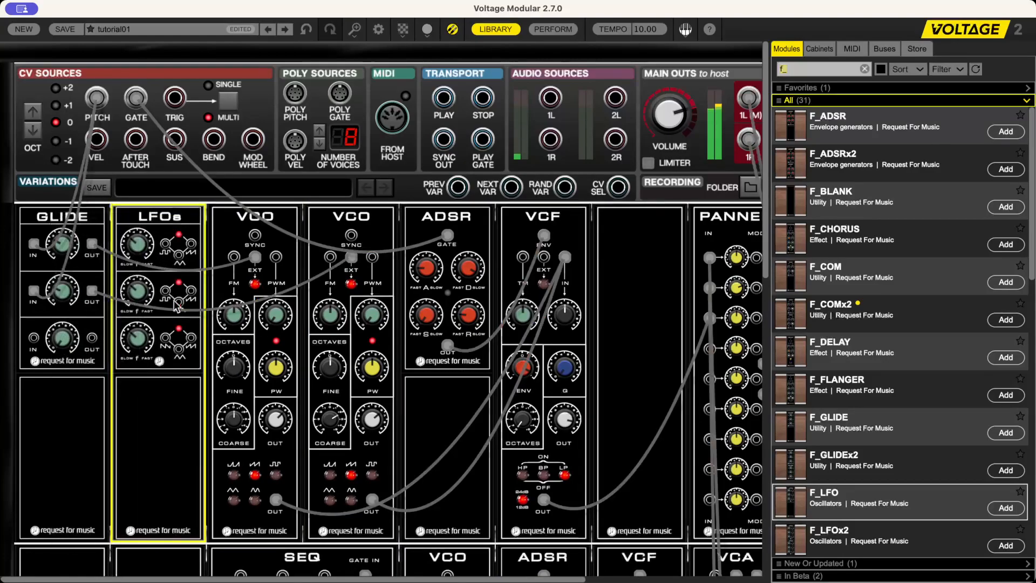
# - Patch LFO 1's triangle output into the second top VCO's FM input with frequency modulation 0.01, and raise LFO 1's speed
pyautogui.moveTo(180, 258); pyautogui.dragTo(331, 258)
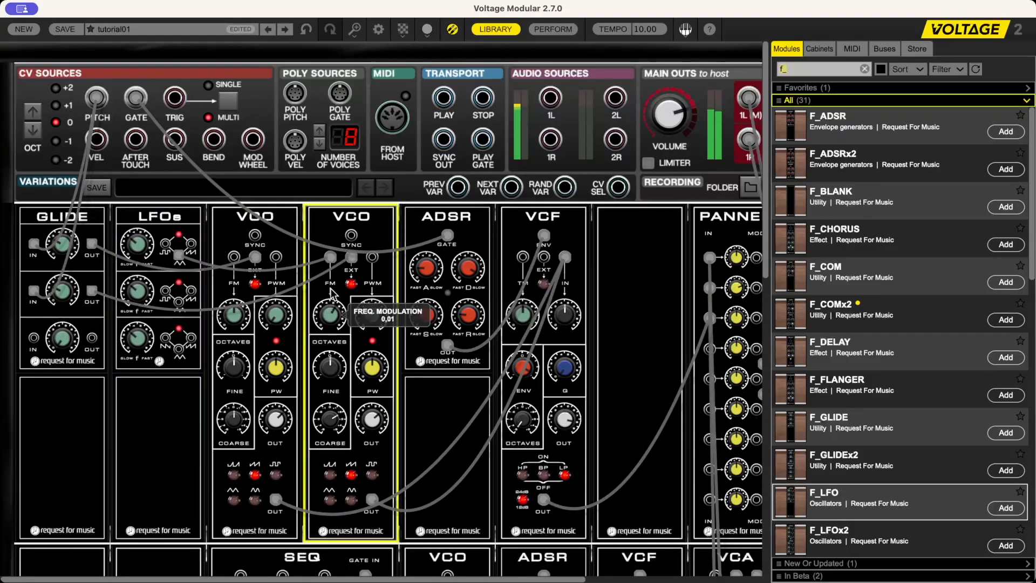
pyautogui.click(137, 244)
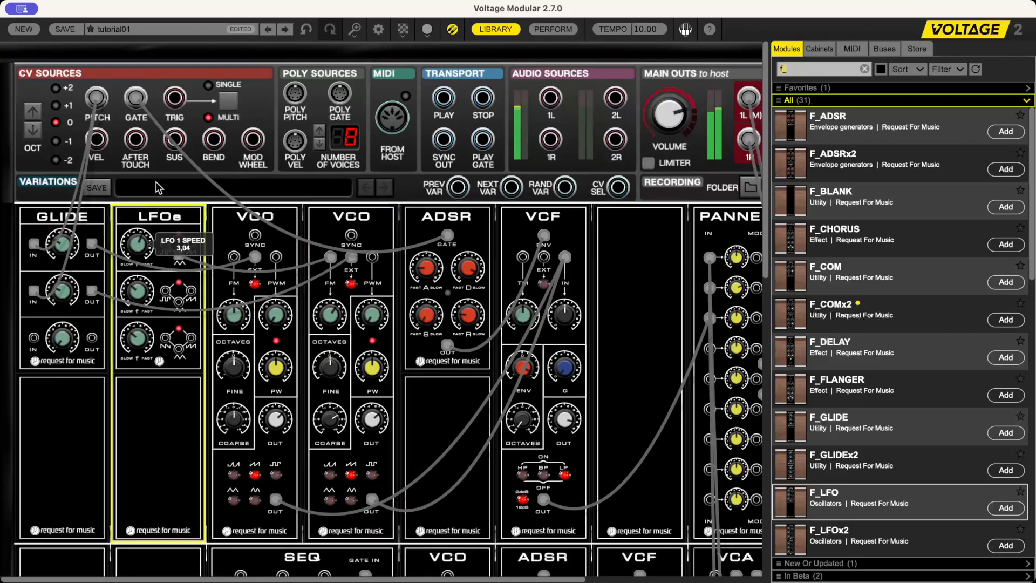
pyautogui.moveTo(163, 169); pyautogui.dragTo(168, 159)
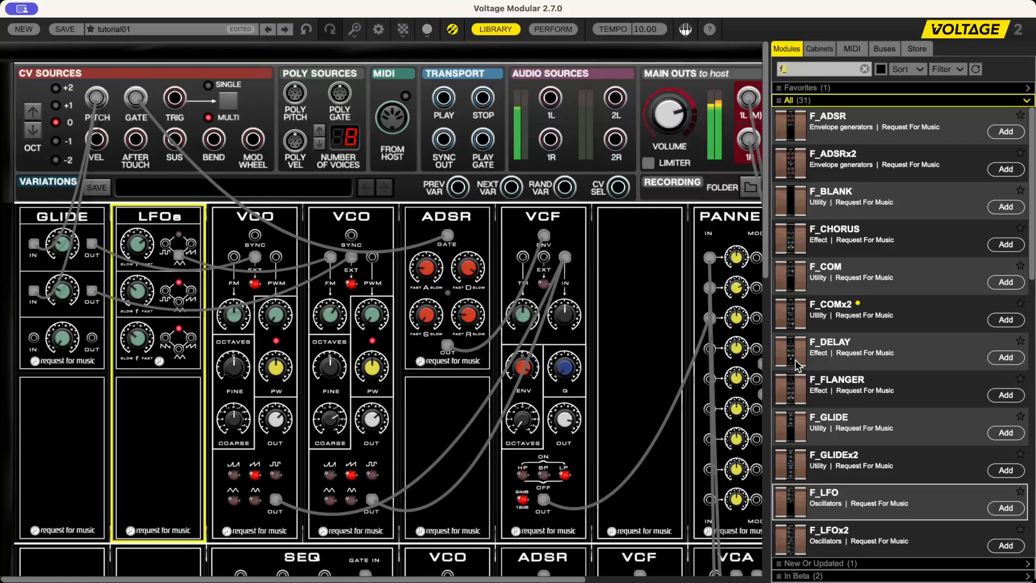
# - Add an F_PAUSE module between the top cabinet's LFOs and first VCO
pyautogui.scroll(-1, 839, 480)
pyautogui.scroll(-10, 838, 479)
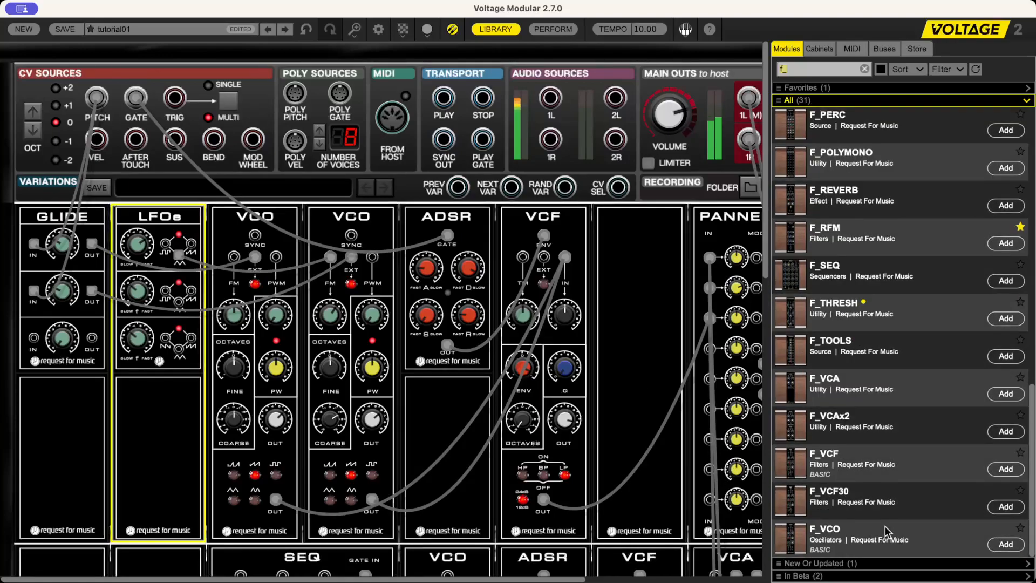
pyautogui.scroll(1, 885, 527)
pyautogui.scroll(1, 885, 526)
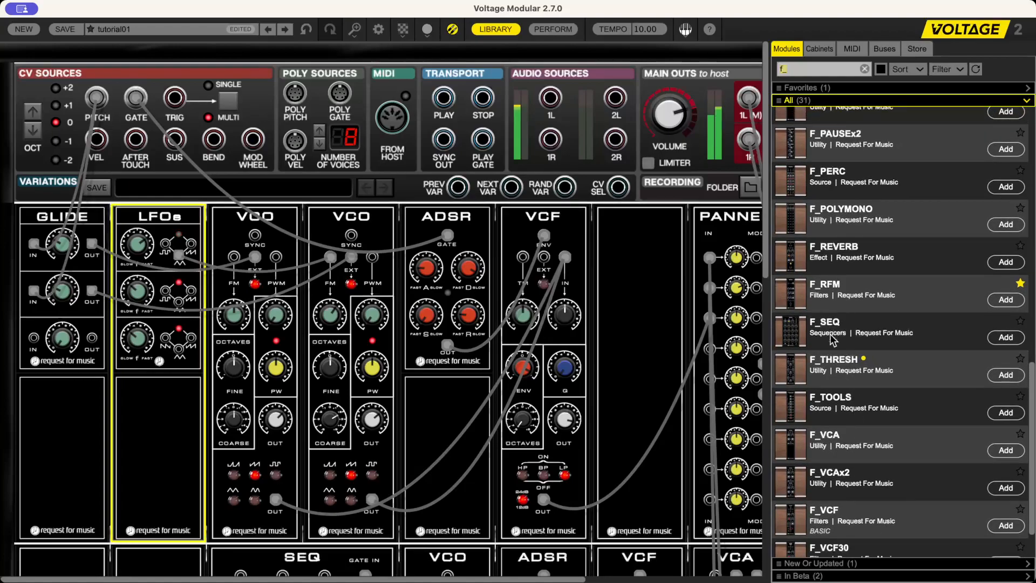
pyautogui.scroll(3, 832, 338)
pyautogui.moveTo(791, 162); pyautogui.dragTo(232, 217)
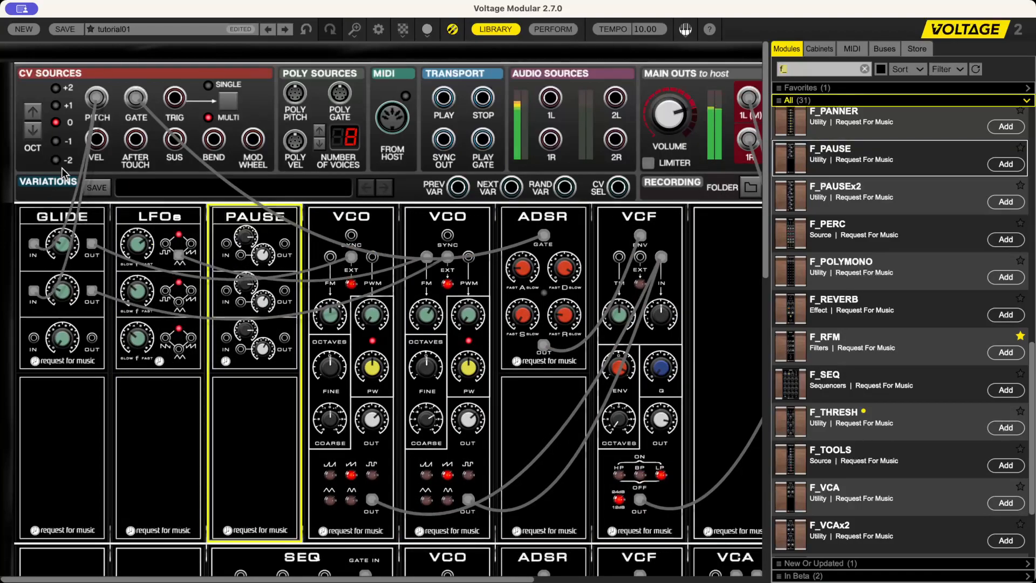
# - Reroute the CV pitch through the first PAUSE channel into the second GLIDE input, replacing the direct pitch cable
pyautogui.moveTo(96, 97); pyautogui.dragTo(450, 258)
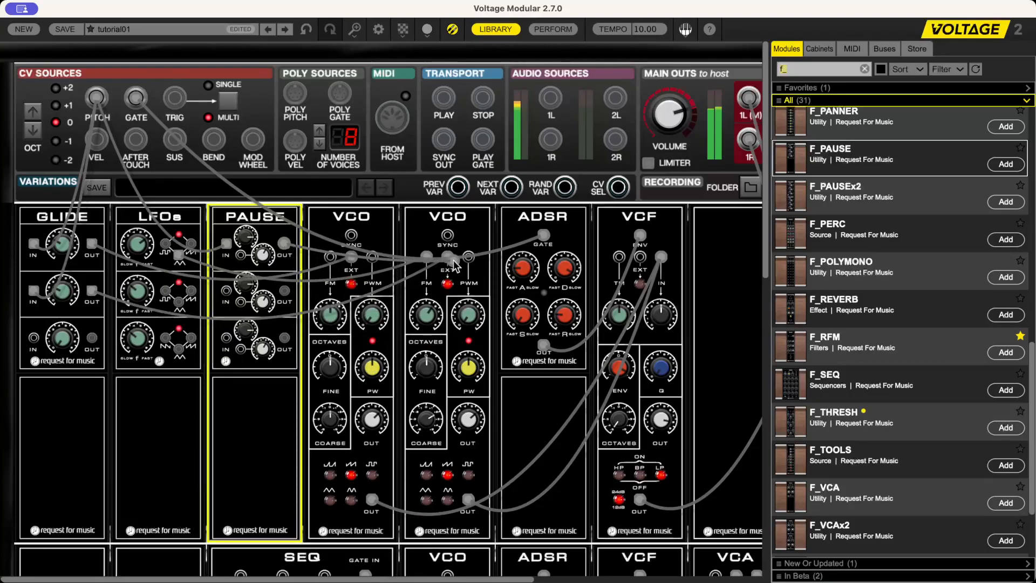
pyautogui.moveTo(454, 265); pyautogui.dragTo(281, 221)
pyautogui.moveTo(34, 293); pyautogui.dragTo(108, 188)
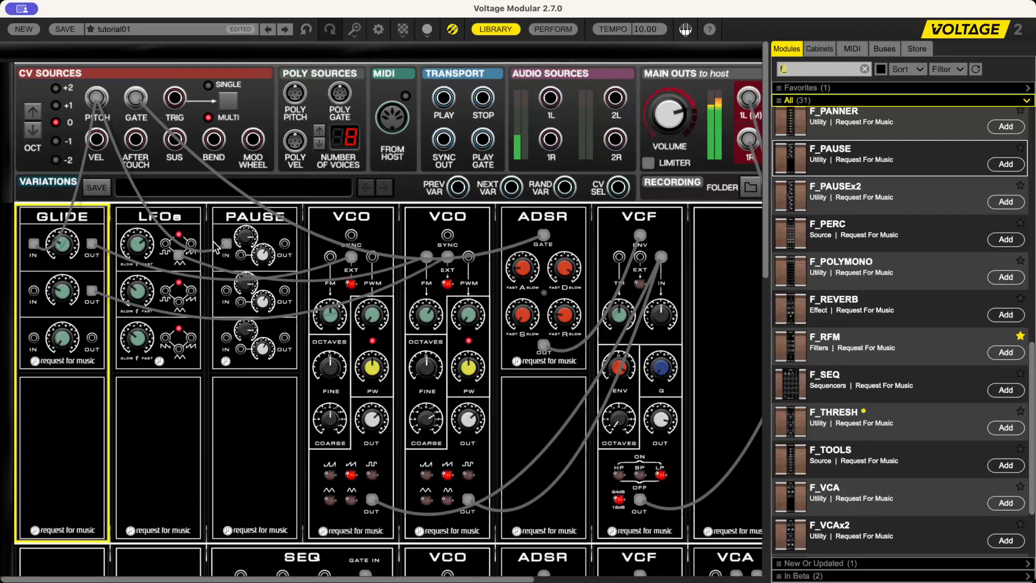
pyautogui.moveTo(284, 243); pyautogui.dragTo(34, 291)
pyautogui.moveTo(226, 244)
pyautogui.mouseDown()
pyautogui.moveTo(256, 161)
pyautogui.moveTo(226, 244)
pyautogui.mouseUp()
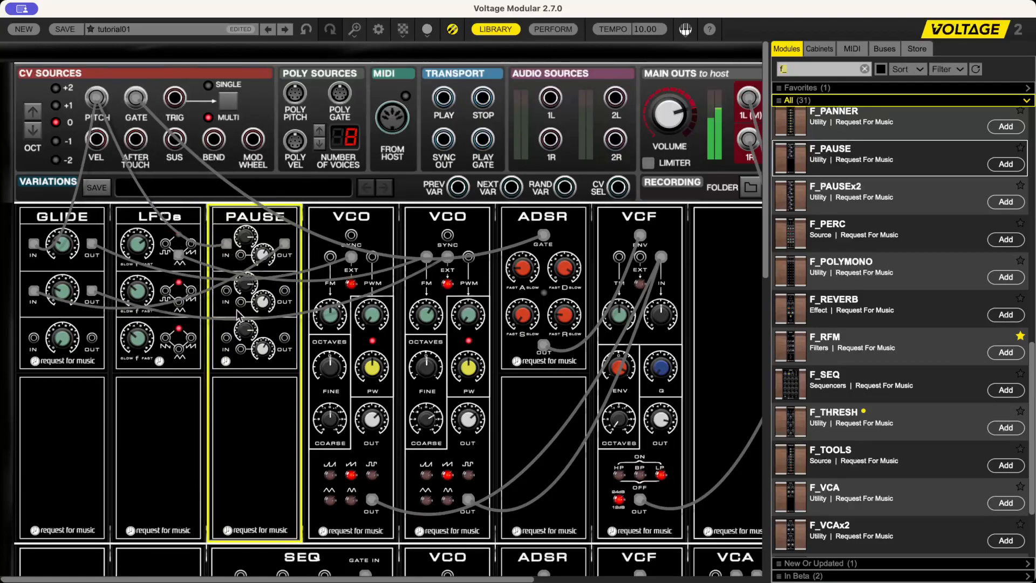
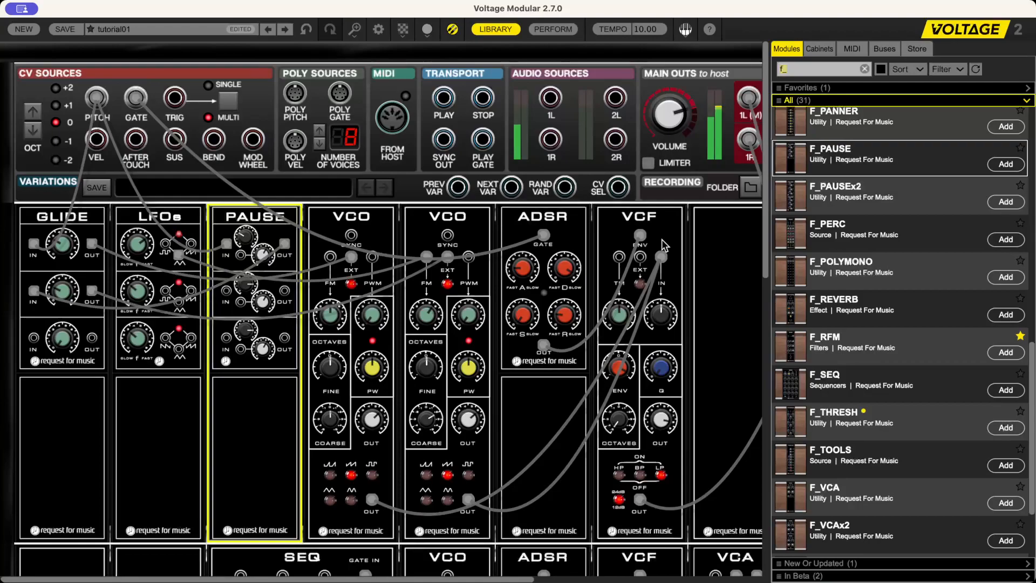
# - Duplicate the top cabinet's ADSR and VCF together and place the copies directly after the original VCF
pyautogui.press('super+minus')
pyautogui.press('super+minus')
pyautogui.press('super+minus')
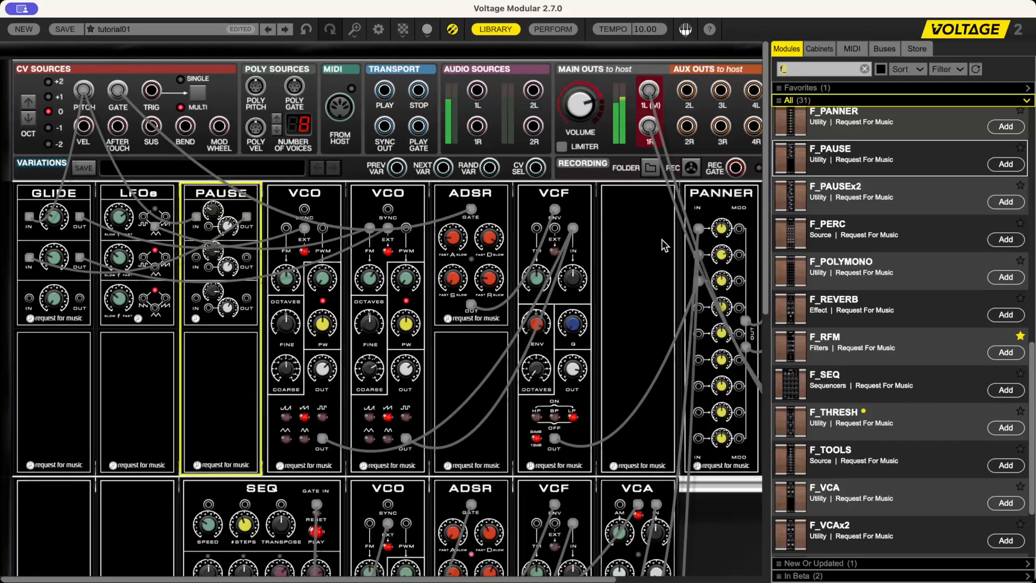
pyautogui.click(462, 201)
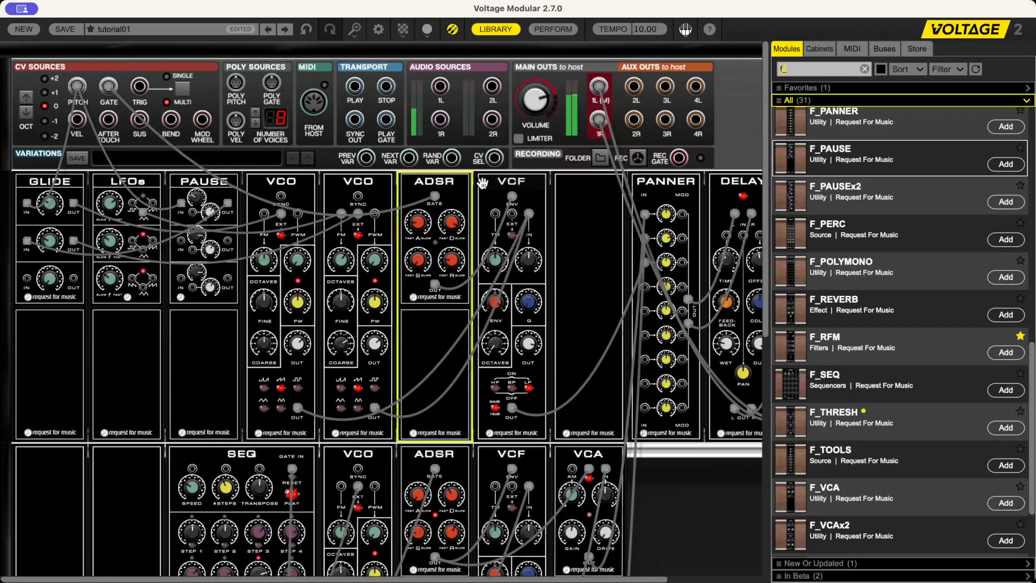
pyautogui.keyDown('shift'); pyautogui.click(506, 184); pyautogui.keyUp('shift')
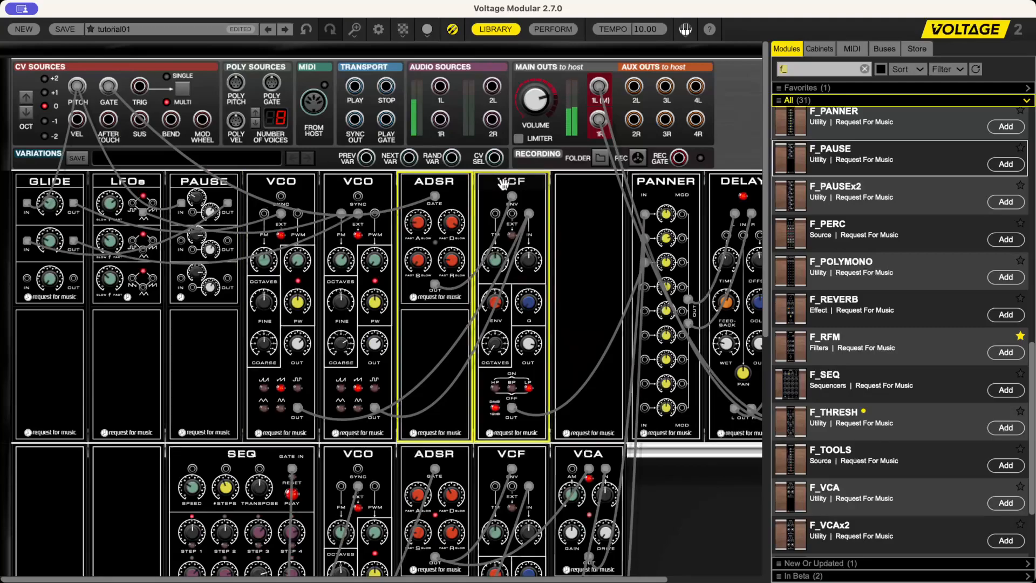
pyautogui.moveTo(503, 185); pyautogui.dragTo(597, 215)
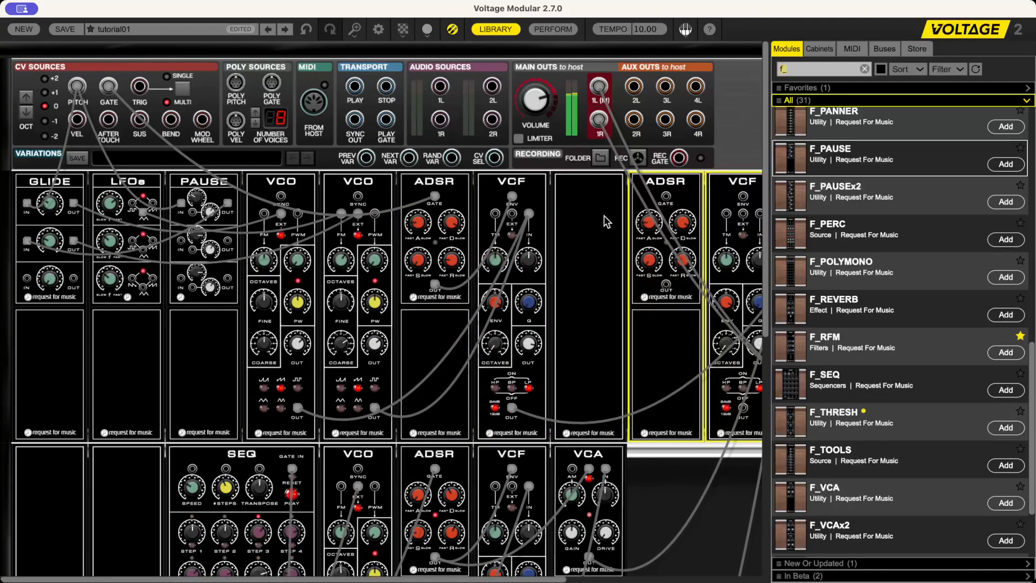
pyautogui.moveTo(659, 181); pyautogui.dragTo(583, 222)
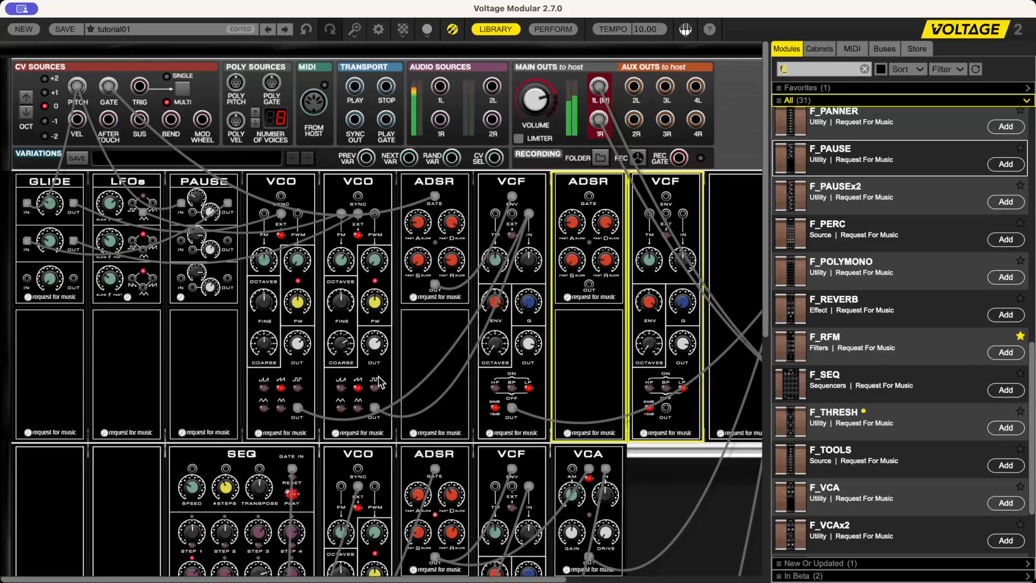
# - Reroute the second top VCO's output into the copied VCF's input, keeping the copied ADSR placed before that VCF
pyautogui.doubleClick(376, 409)
pyautogui.moveTo(377, 409); pyautogui.dragTo(679, 216)
pyautogui.moveTo(658, 264); pyautogui.dragTo(577, 264)
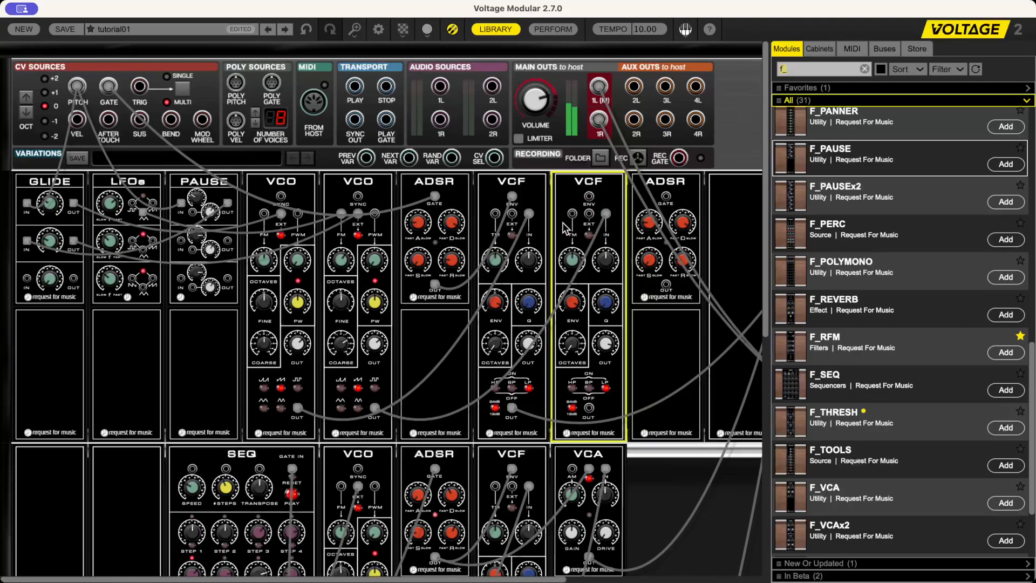
pyautogui.moveTo(669, 202); pyautogui.dragTo(589, 200)
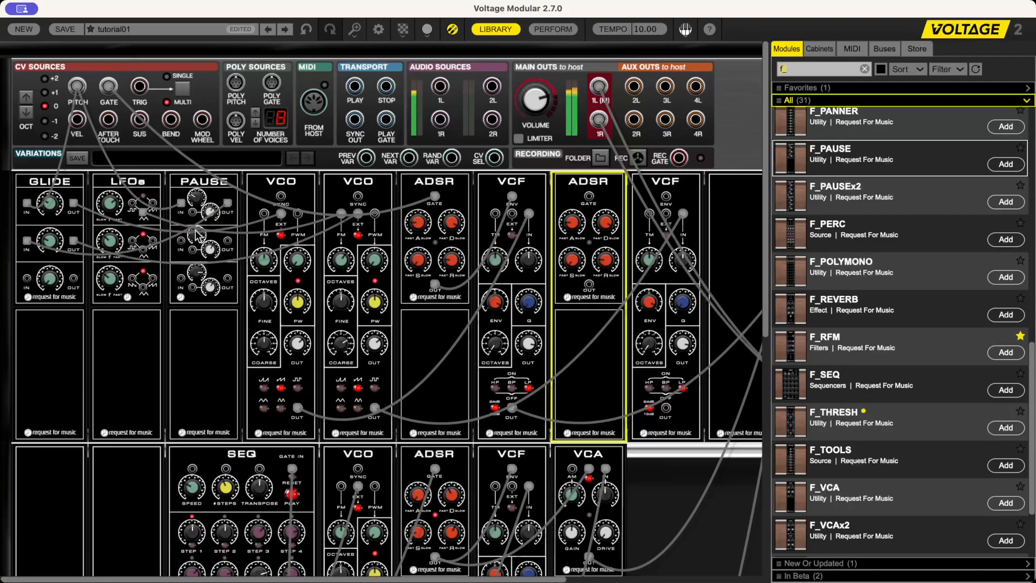
# - Patch the CV gate into the second PAUSE input and set both PAUSE1 and PAUSE2 to 0.2
pyautogui.click(181, 244)
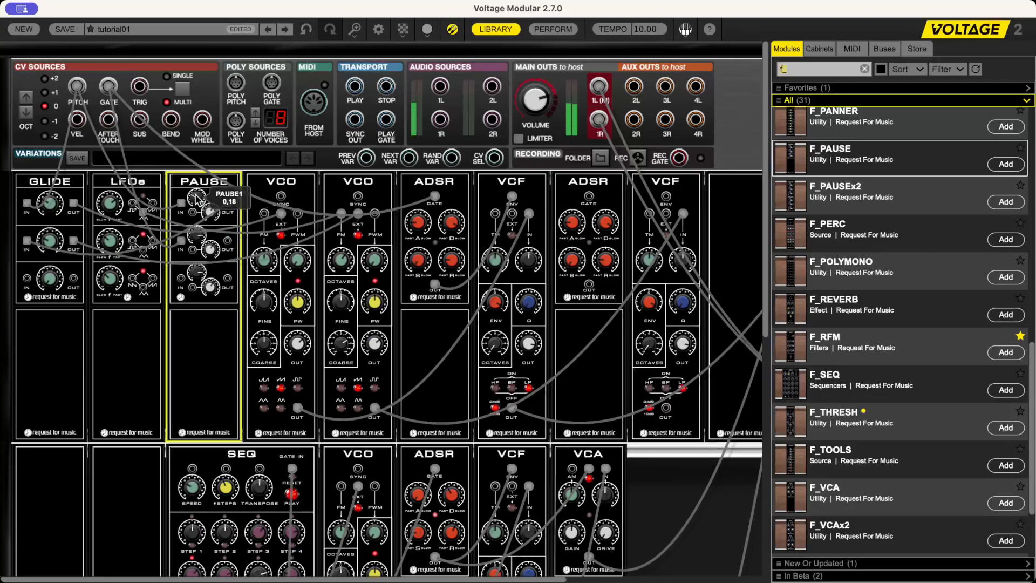
pyautogui.click(198, 199)
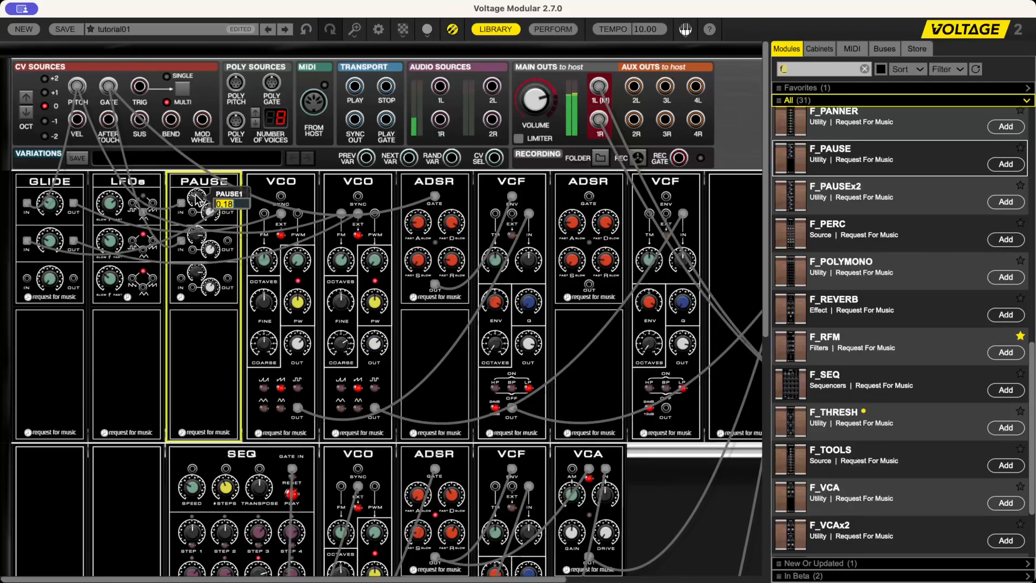
pyautogui.press('BackSpace')
pyautogui.press('Return')
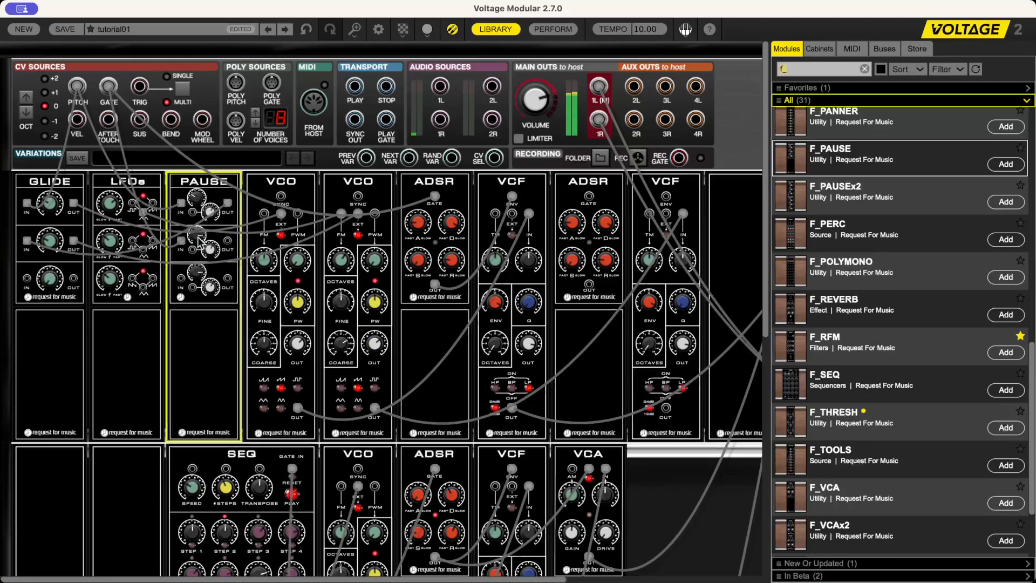
pyautogui.click(197, 236)
pyautogui.write('0,2')
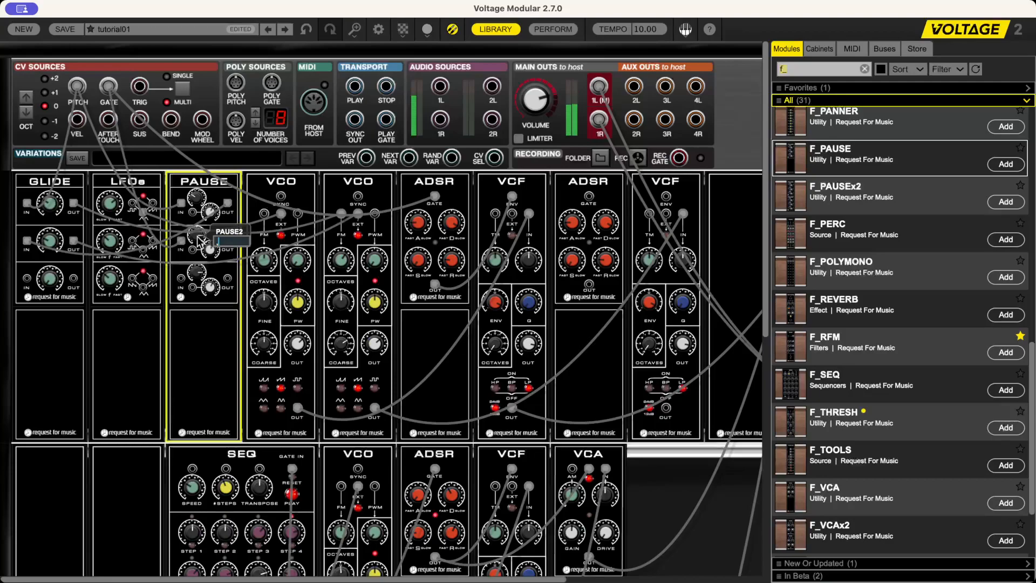
pyautogui.press('Return')
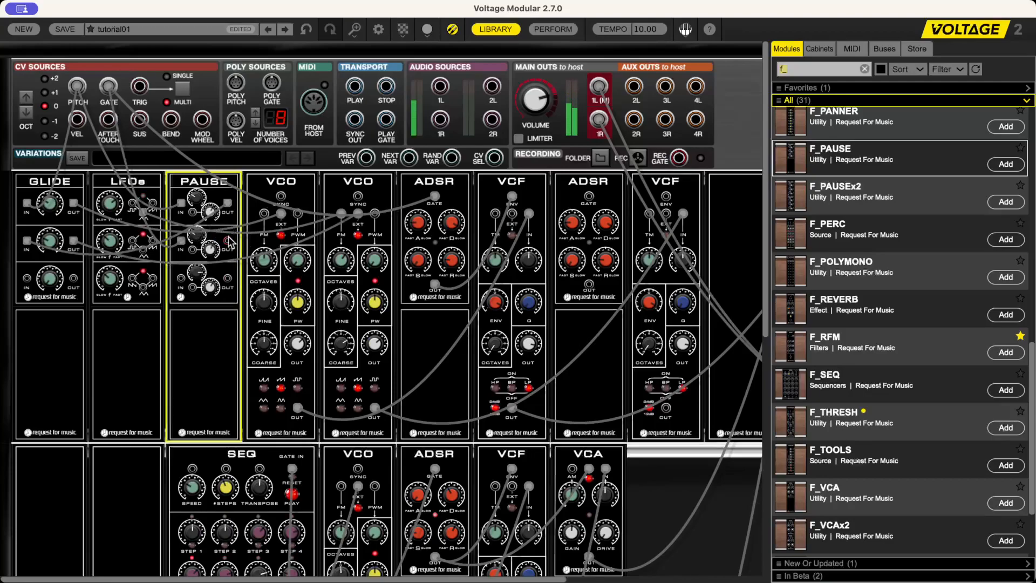
# - Route the second PAUSE output through the copied ADSR and VCF into the panner's fourth input, and adjust that channel's pan
pyautogui.moveTo(229, 244); pyautogui.dragTo(589, 196)
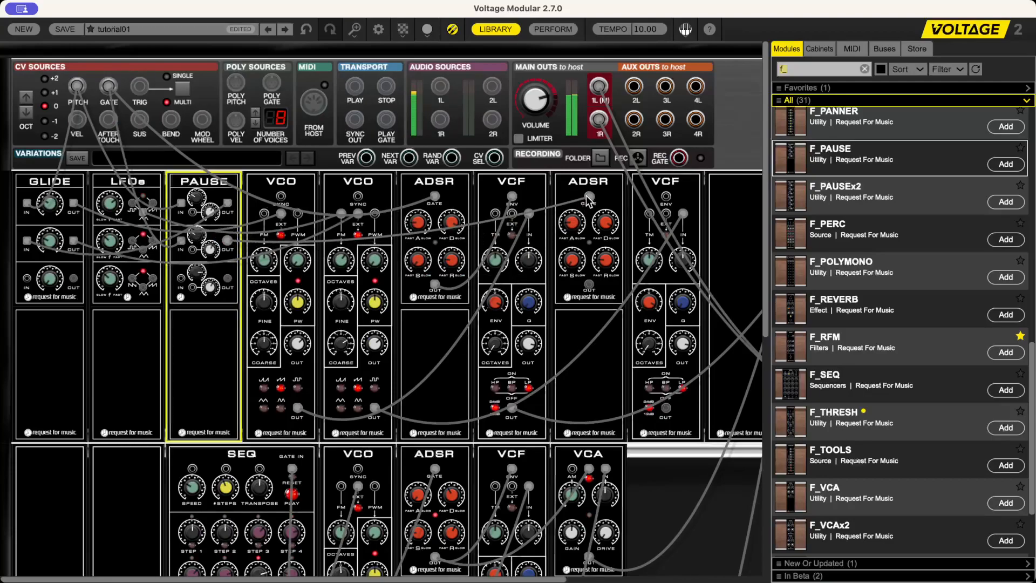
pyautogui.moveTo(589, 285); pyautogui.dragTo(669, 204)
pyautogui.moveTo(666, 409); pyautogui.dragTo(538, 287)
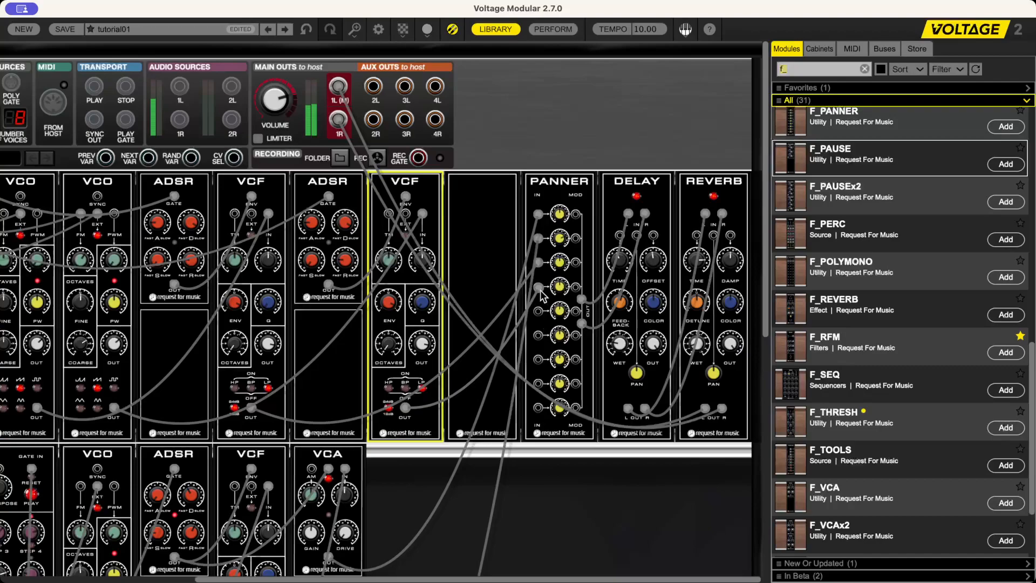
pyautogui.click(558, 291)
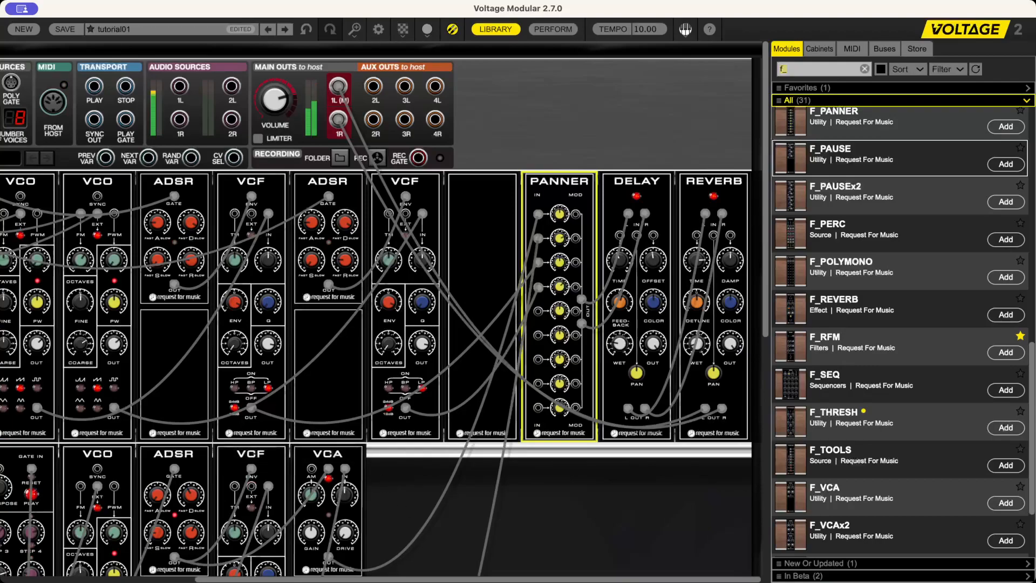
# - Set the copied VCF's envelope amount to 0.13
pyautogui.moveTo(357, 580); pyautogui.dragTo(206, 580)
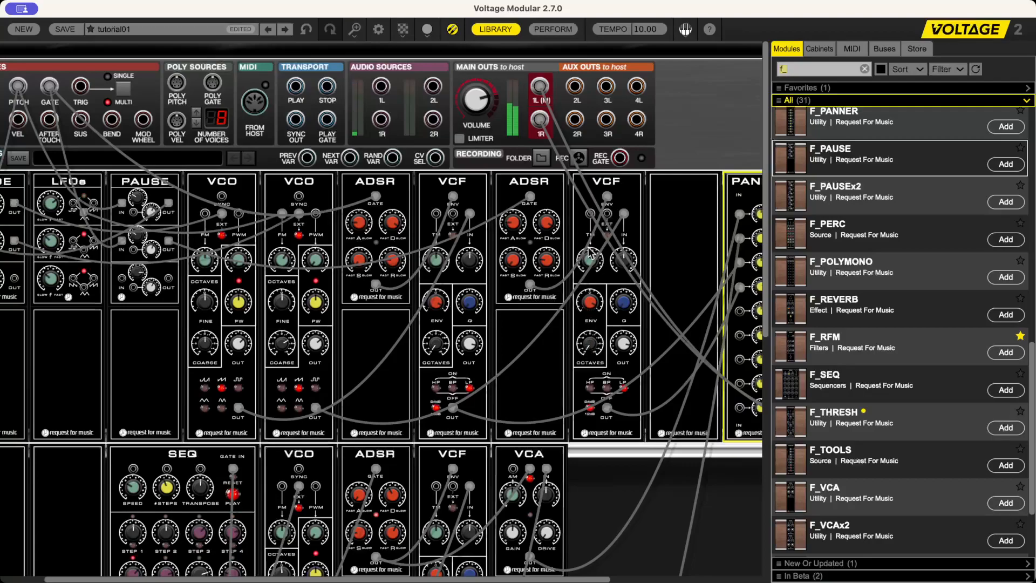
pyautogui.click(593, 306)
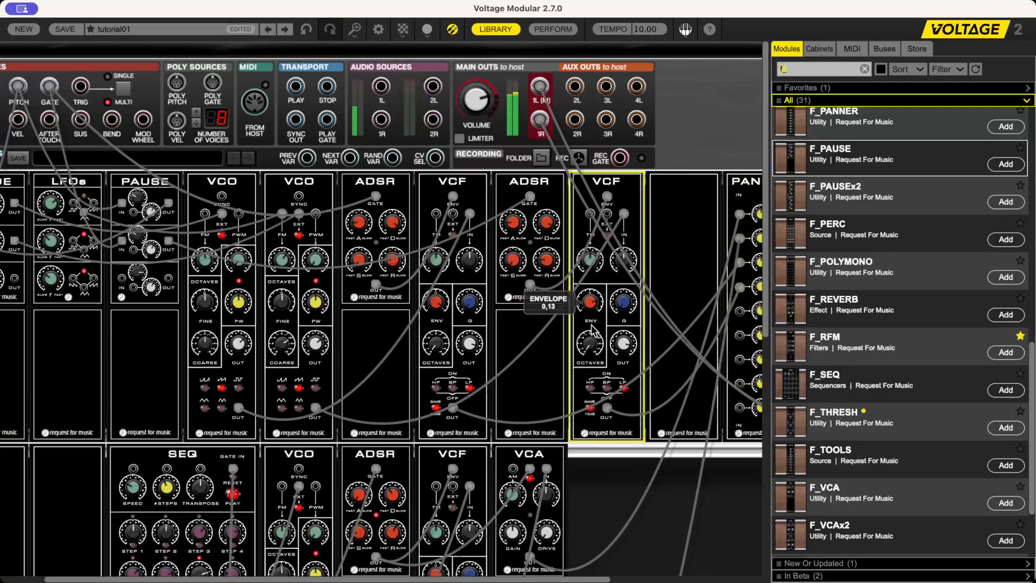
pyautogui.moveTo(626, 342)
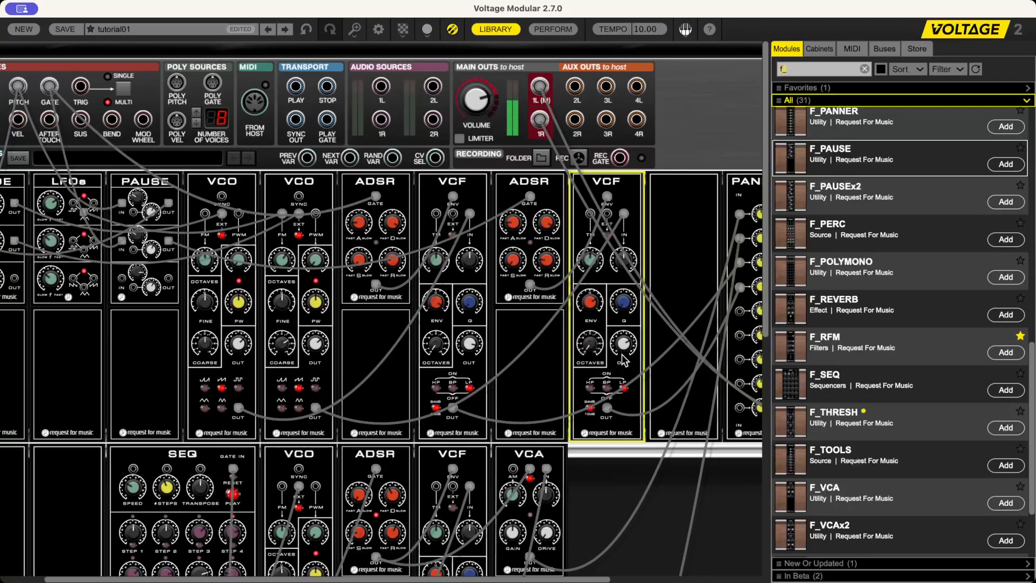
pyautogui.moveTo(598, 294)
# - Set both PAUSE1 and PAUSE2 in the top cabinet to 2
pyautogui.click(139, 200)
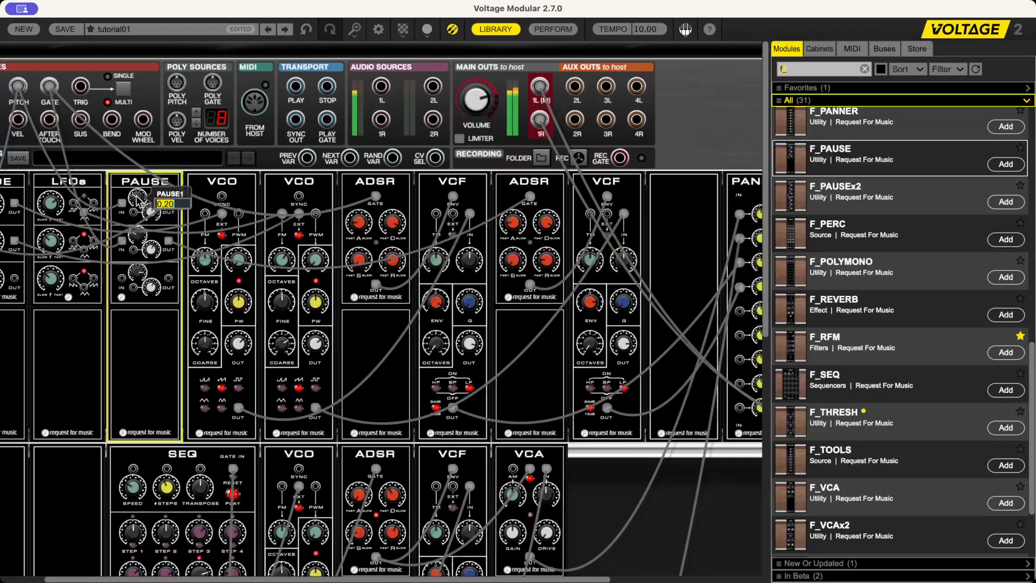
pyautogui.write('2')
pyautogui.press('Return')
pyautogui.click(136, 237)
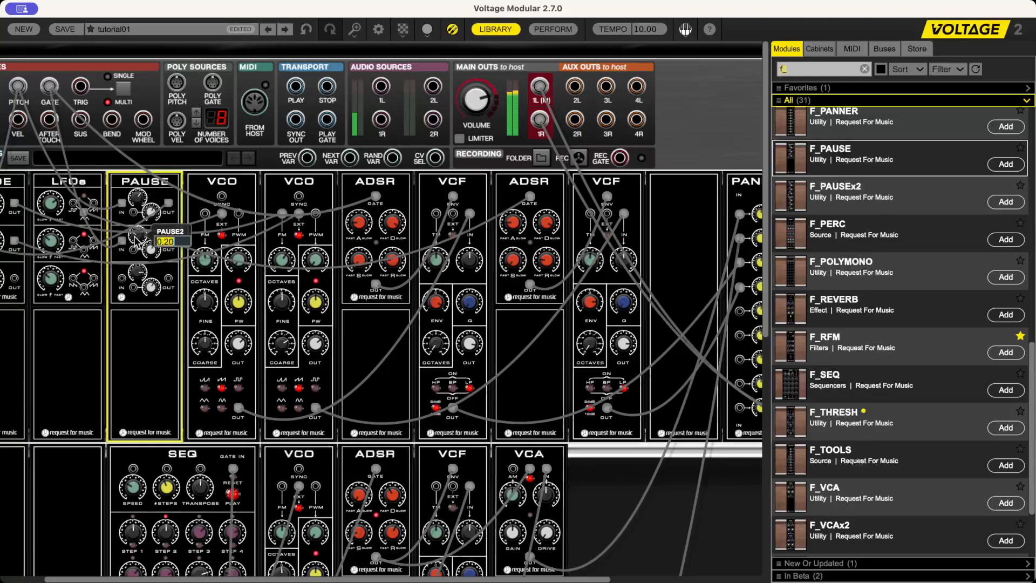
pyautogui.write('2')
pyautogui.press('Return')
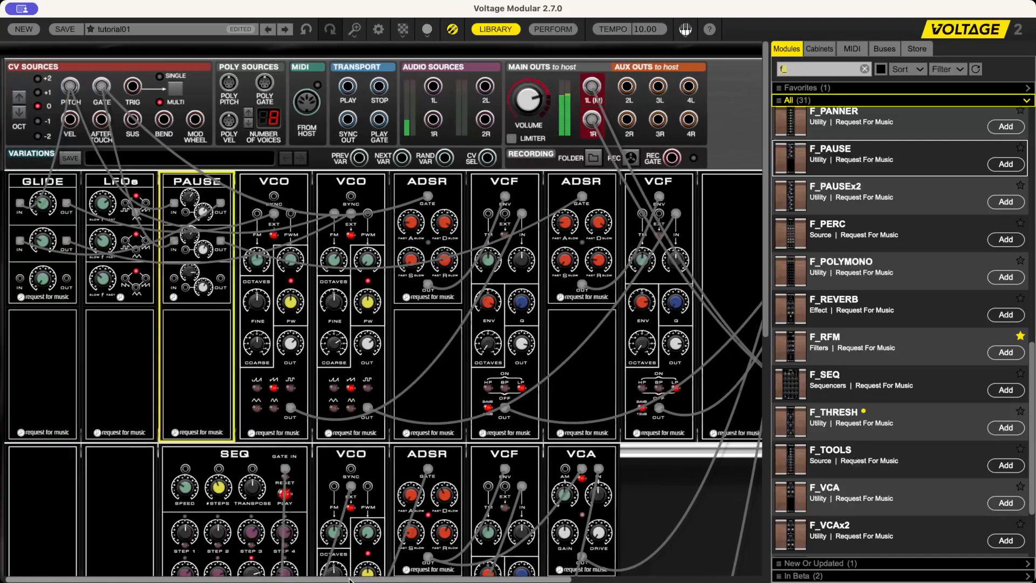
# - Patch the pitch output of the bottom cabinet's first SEQ into the EXT input of the middle cabinet's VCO
pyautogui.moveTo(397, 579); pyautogui.dragTo(353, 579)
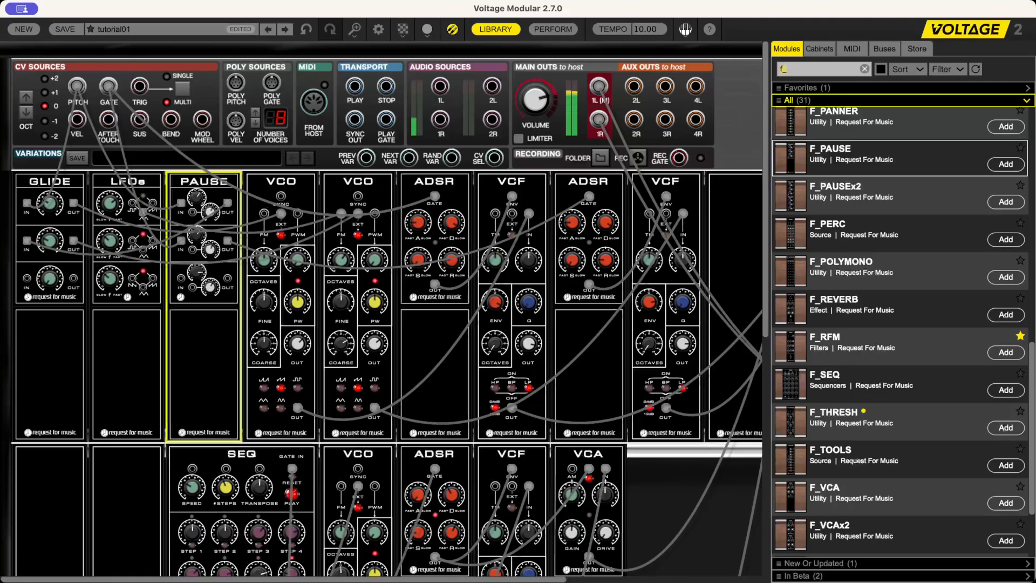
pyautogui.hotkey('ctrl', '-')
pyautogui.hotkey('ctrl', '-')
pyautogui.hotkey('ctrl', '-')
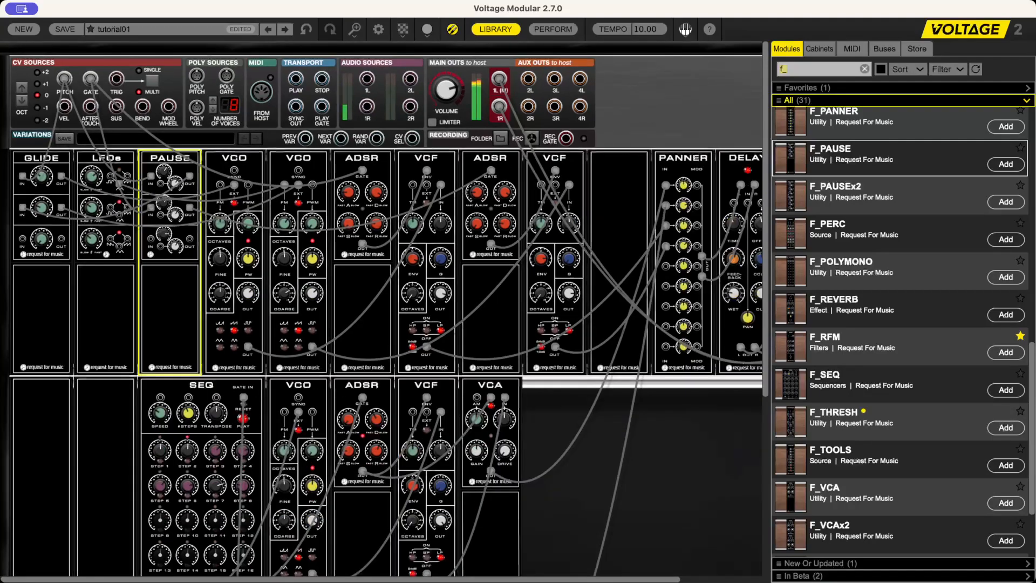
pyautogui.hotkey('ctrl', '+')
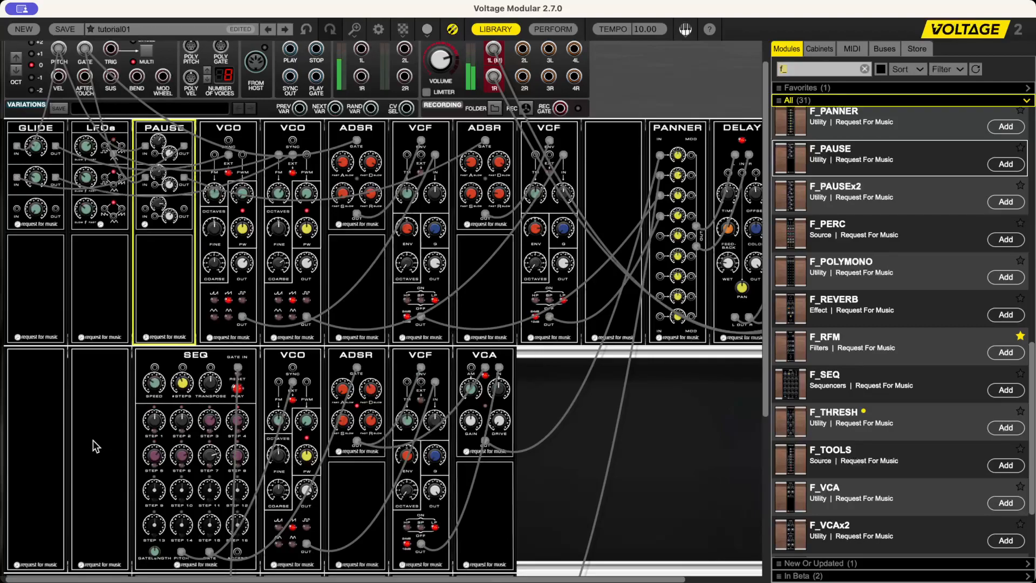
pyautogui.scroll(-5, 169, 448)
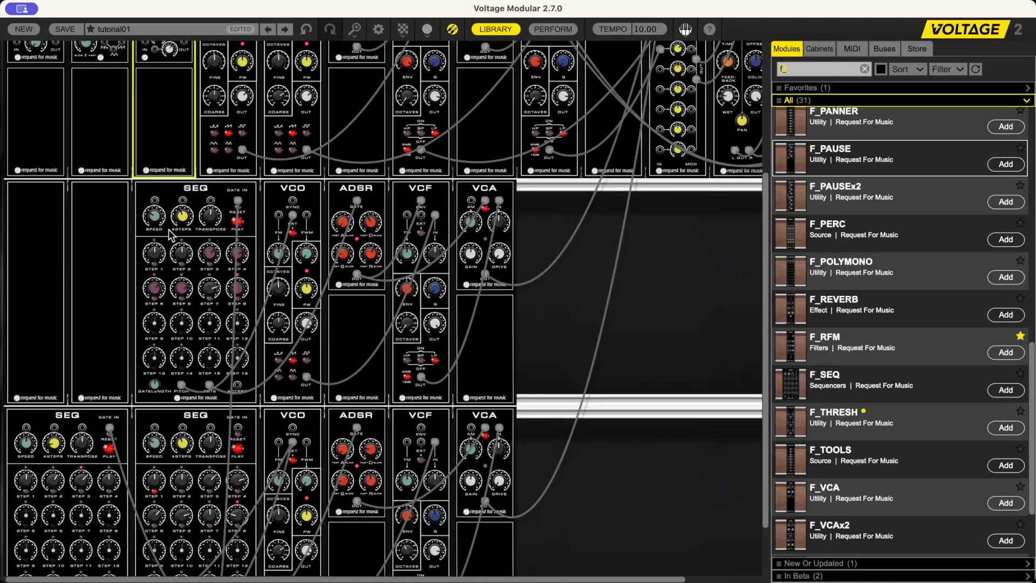
pyautogui.scroll(-1, 61, 442)
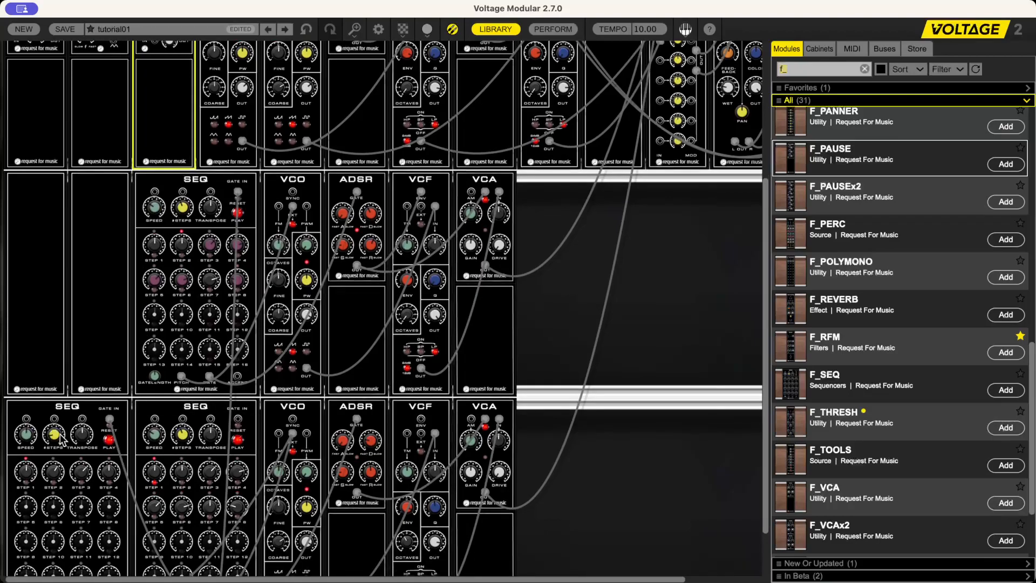
pyautogui.scroll(-1, 32, 512)
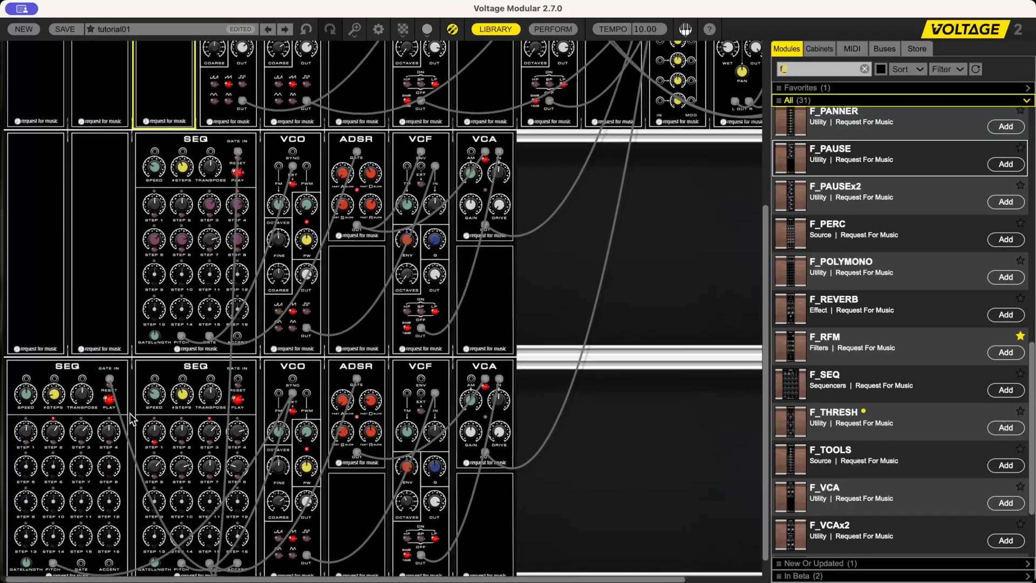
pyautogui.click(53, 564)
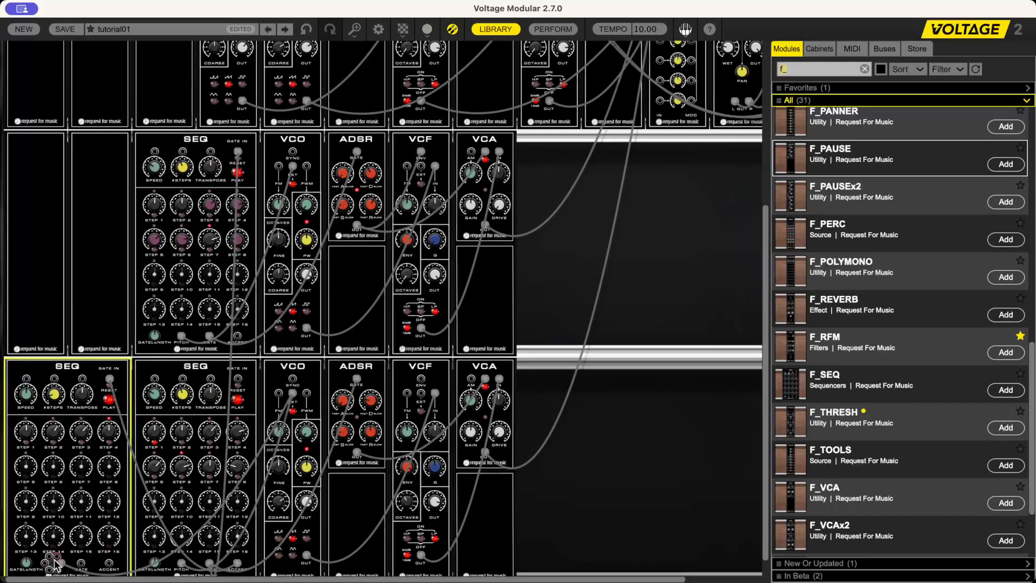
pyautogui.moveTo(56, 564); pyautogui.dragTo(293, 170)
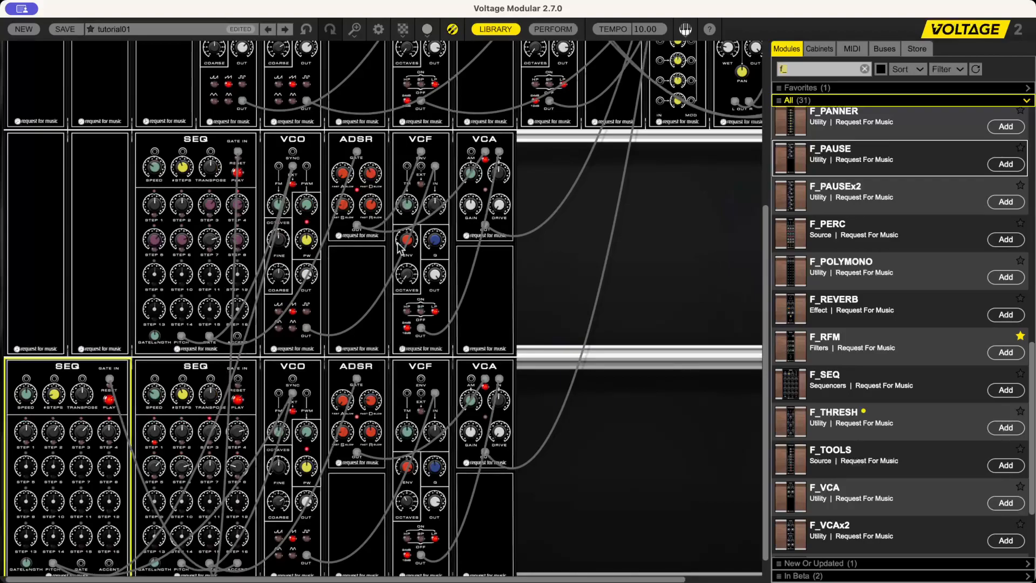
# - Save the patch over the existing tutorial01 preset in the F_SYN collection's SEQUENCES category, and reload it by switching to the previous preset and back
pyautogui.scroll(2, 585, 255)
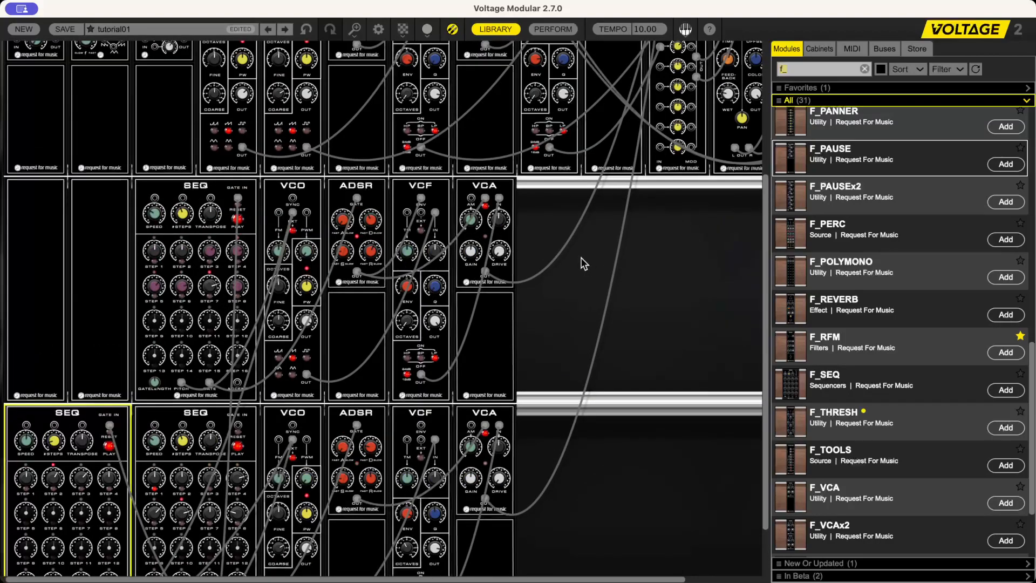
pyautogui.scroll(5, 581, 261)
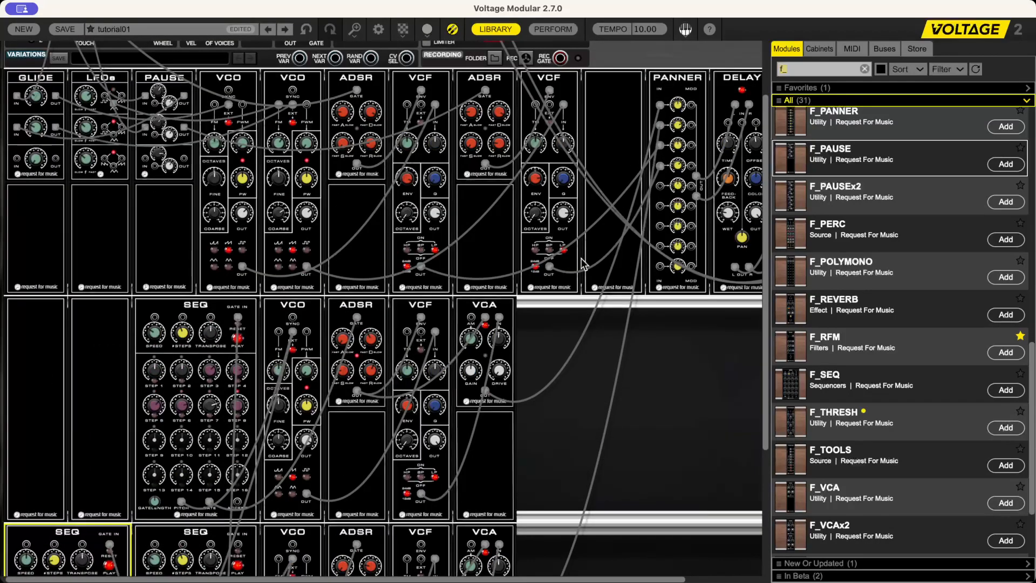
pyautogui.scroll(3, 583, 264)
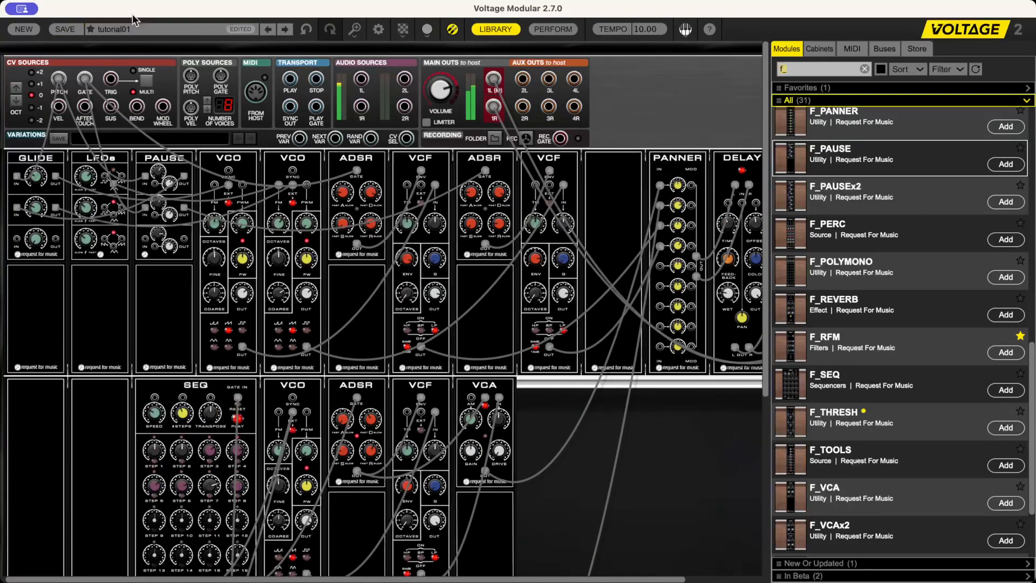
pyautogui.click(137, 33)
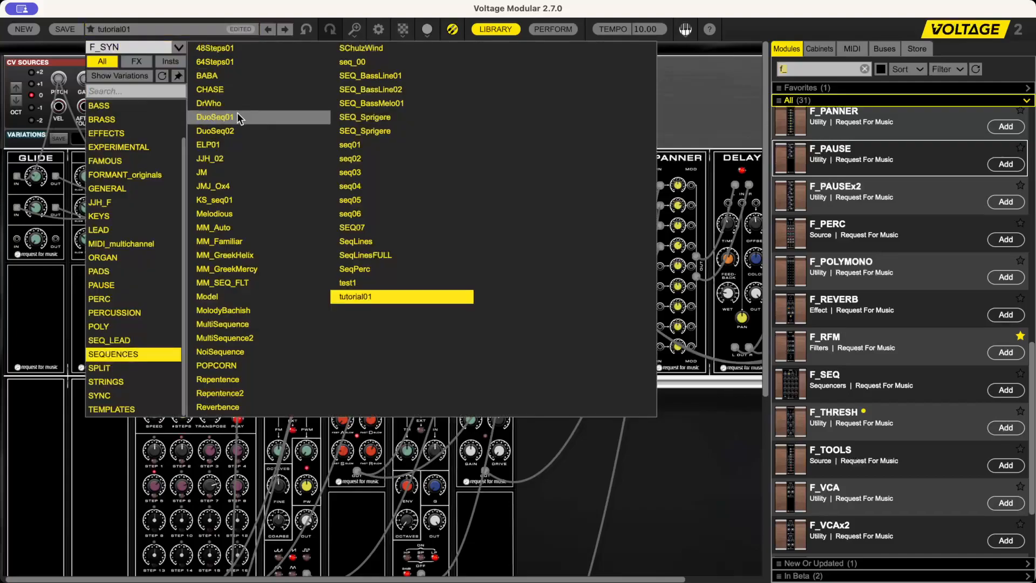
pyautogui.click(66, 29)
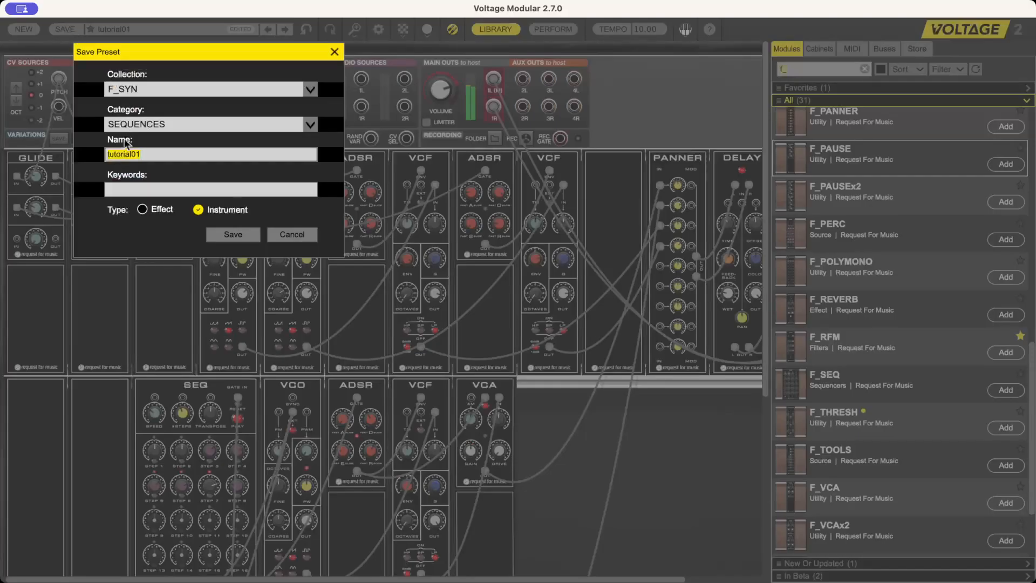
pyautogui.click(231, 236)
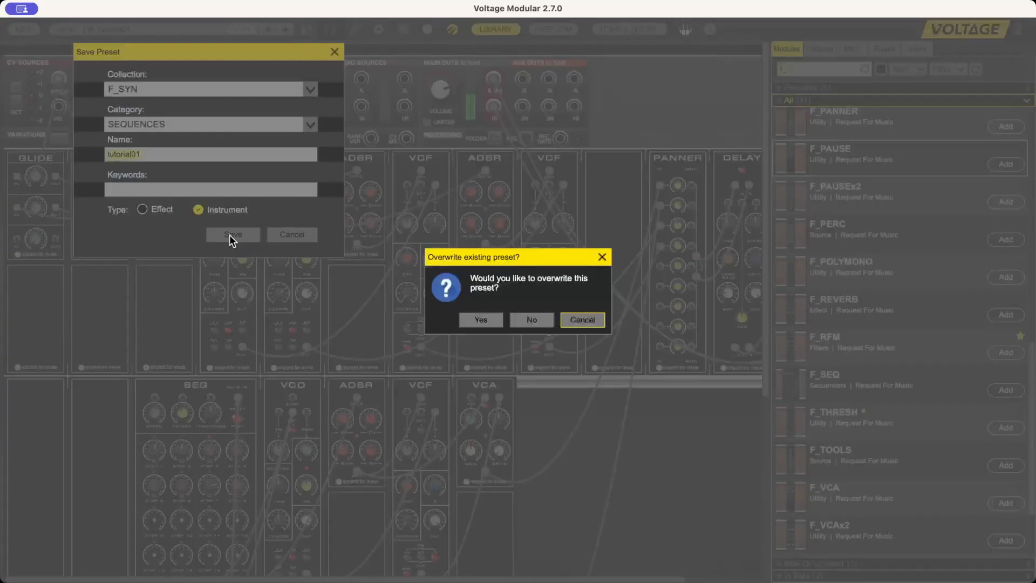
pyautogui.click(480, 317)
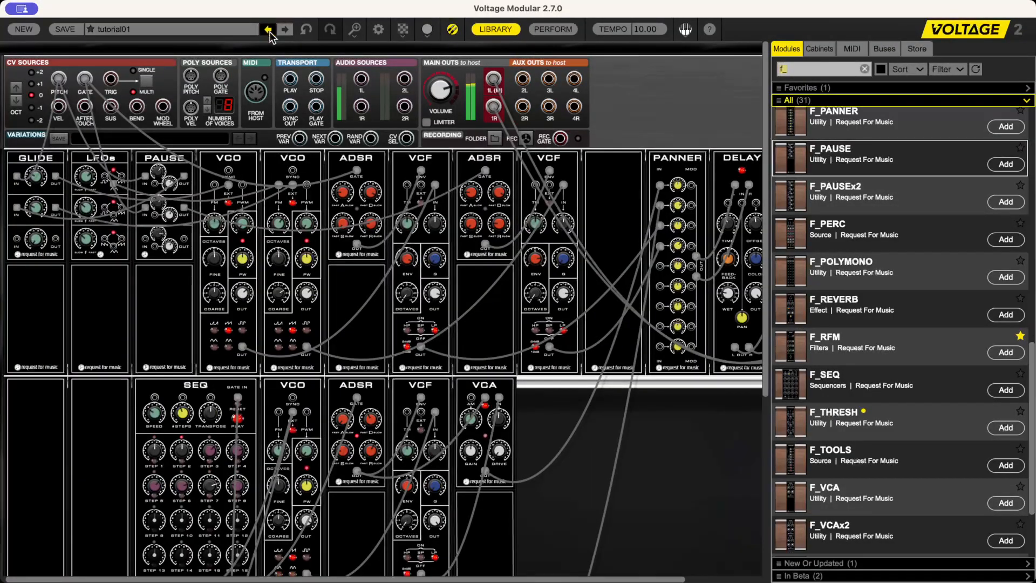
pyautogui.click(268, 30)
pyautogui.click(286, 31)
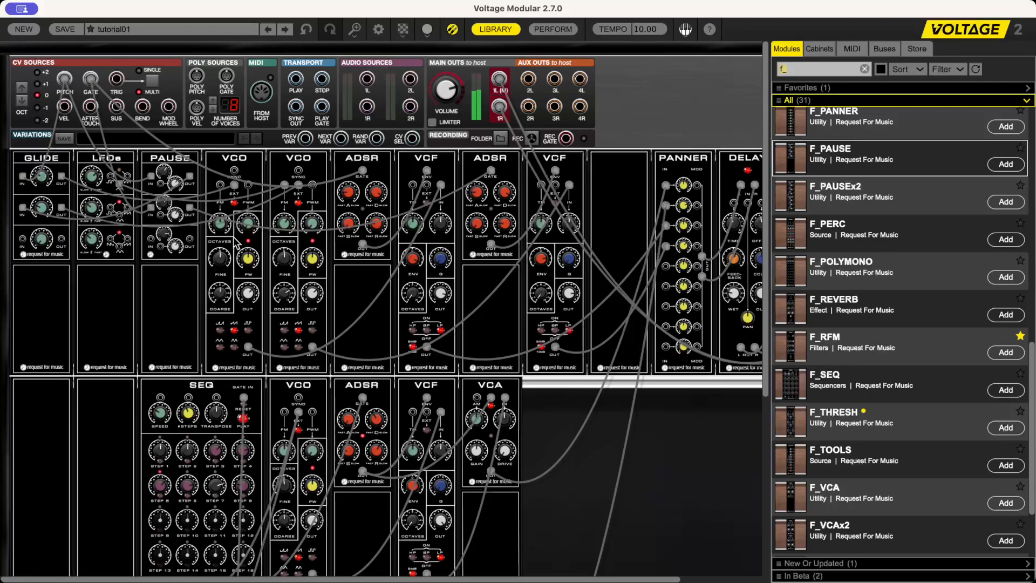
# - Review the finished patch across all three cabinets, checking the sequencer voices, the keyboard-played voice and the panner routing
pyautogui.scroll(-3, 243, 238)
pyautogui.scroll(-2, 243, 232)
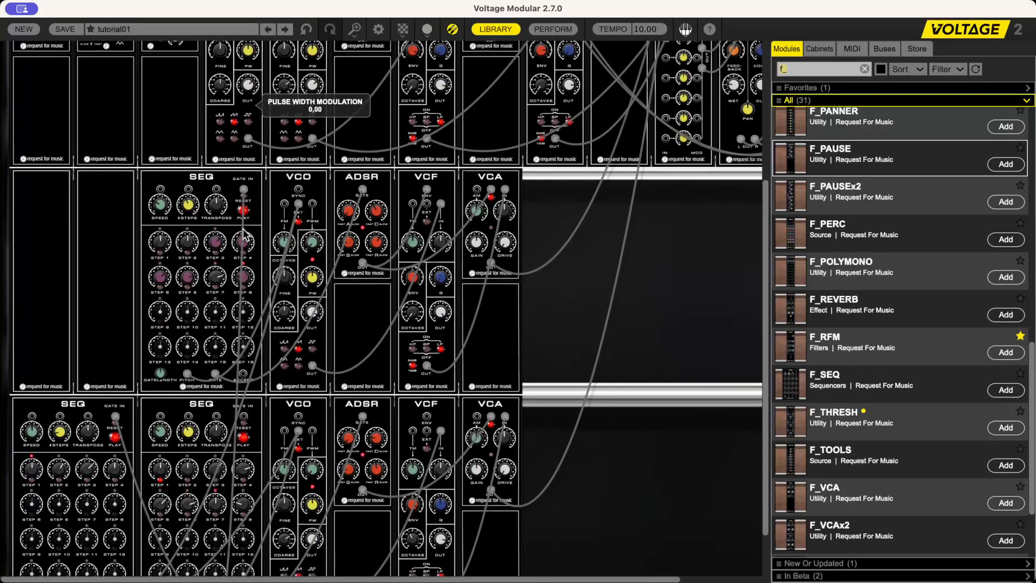
pyautogui.scroll(-1, 243, 235)
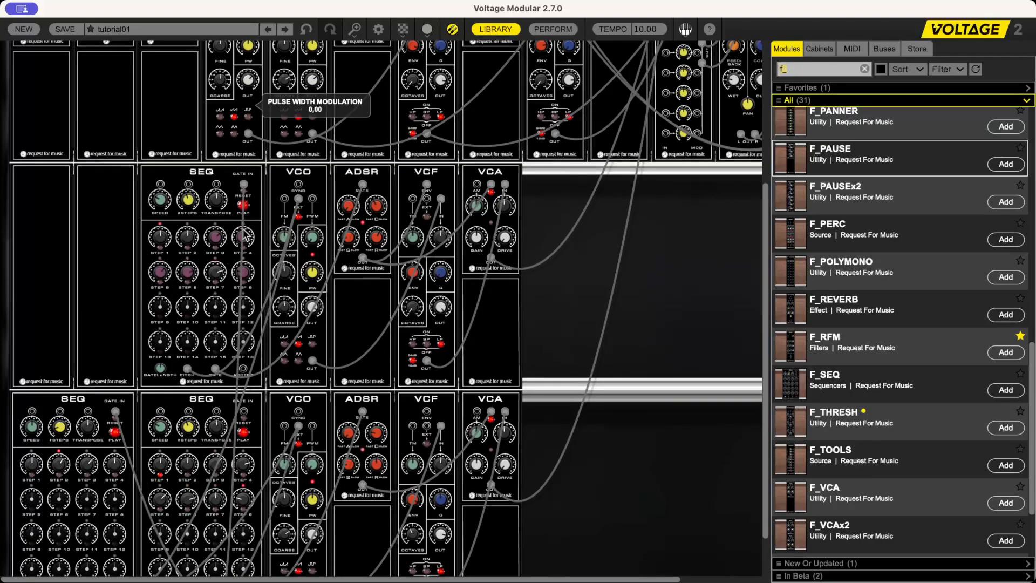
pyautogui.scroll(-1, 244, 235)
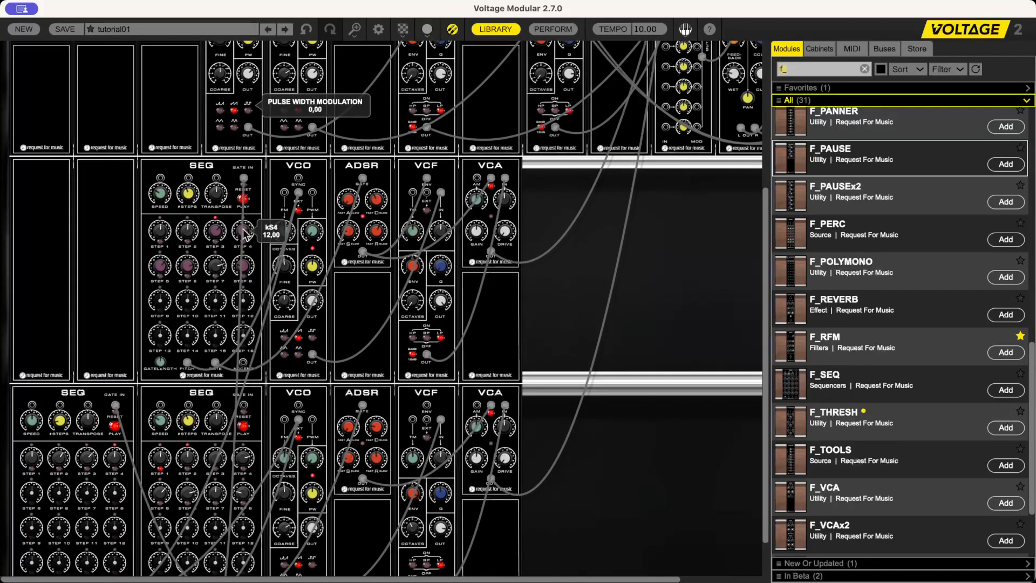
pyautogui.scroll(9, 272, 239)
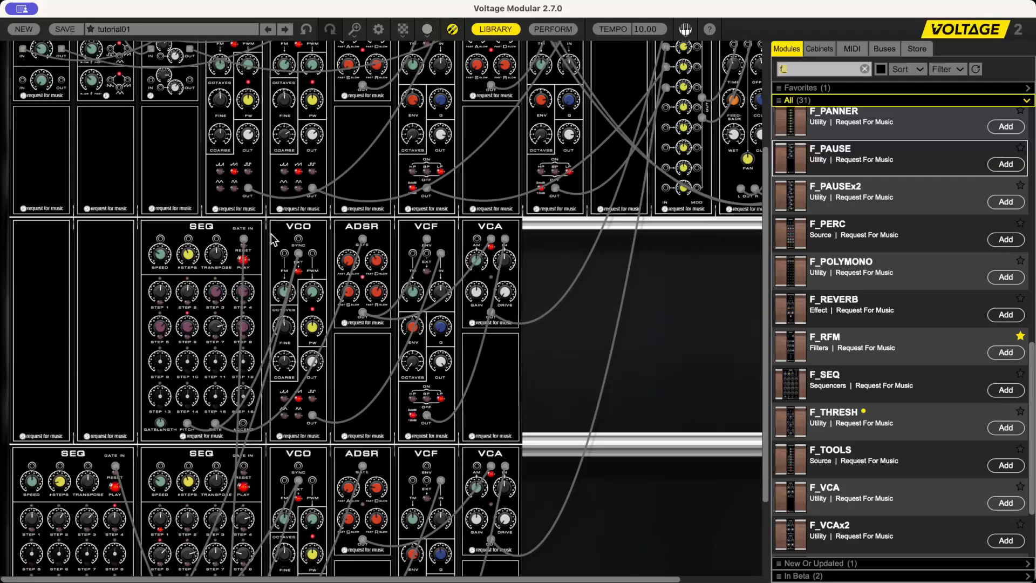
pyautogui.scroll(2, 274, 239)
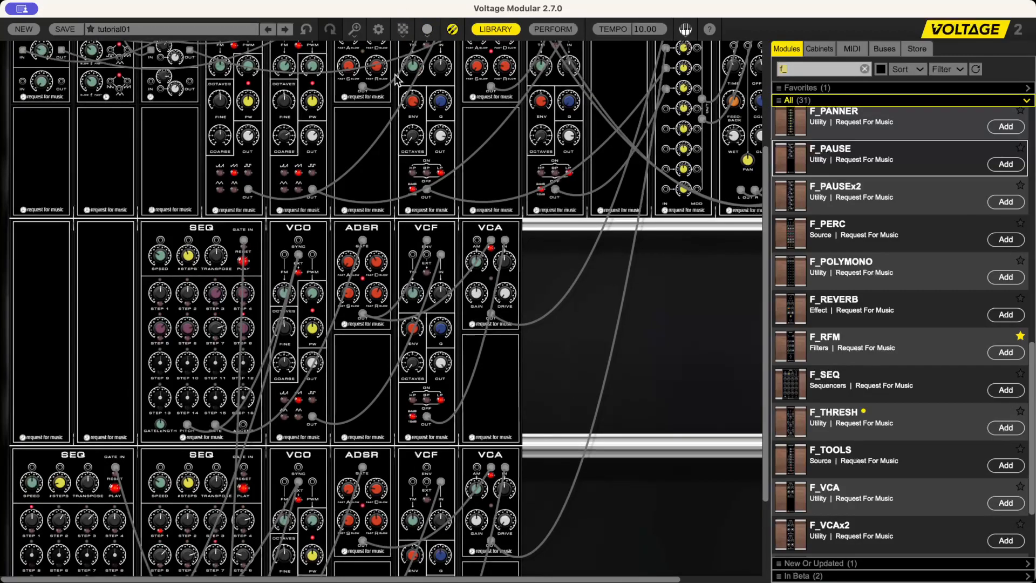
pyautogui.scroll(3, 397, 80)
pyautogui.scroll(1, 397, 80)
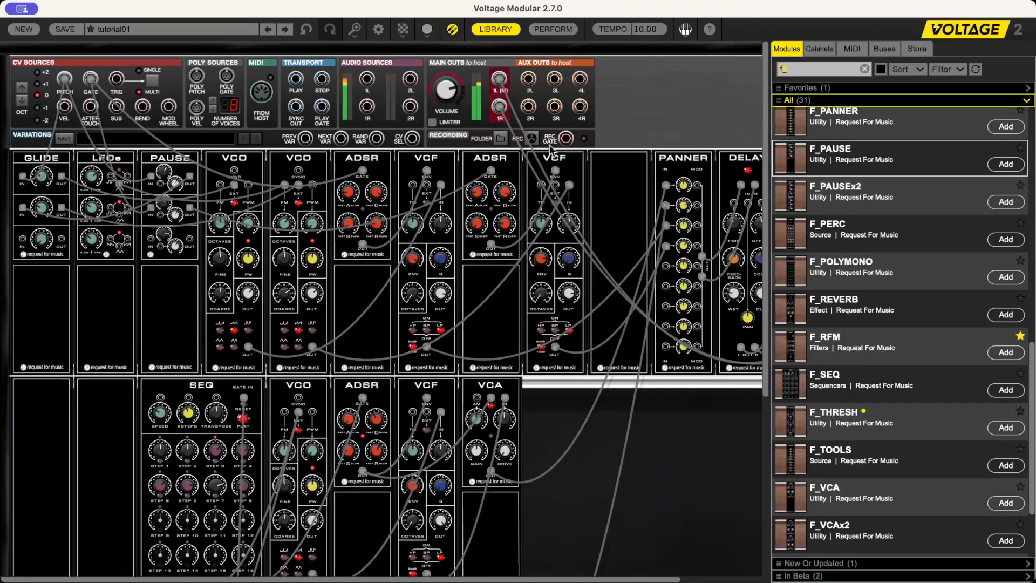
pyautogui.moveTo(449, 79)
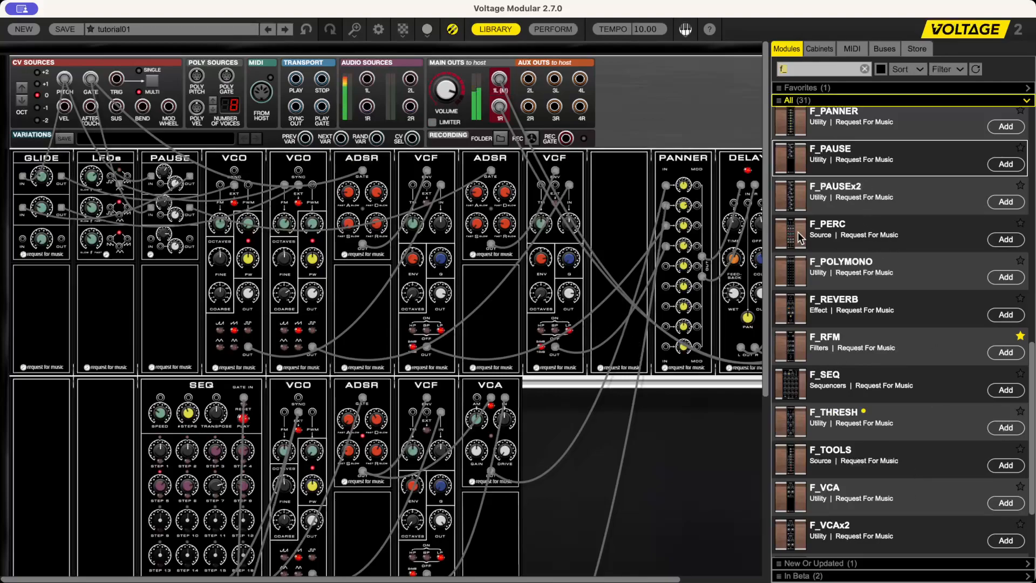
pyautogui.scroll(-3, 229, 357)
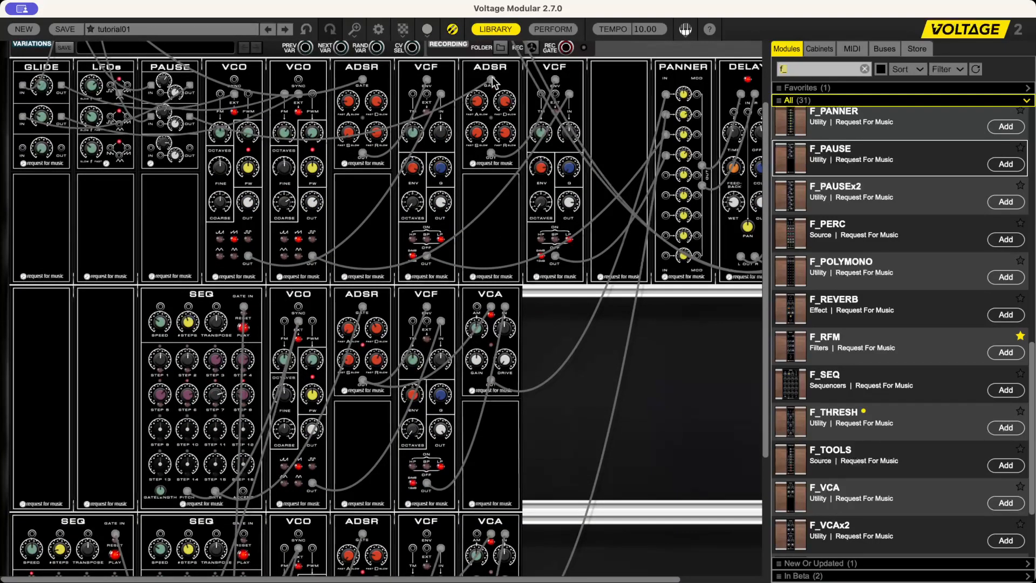
pyautogui.scroll(-6, 60, 553)
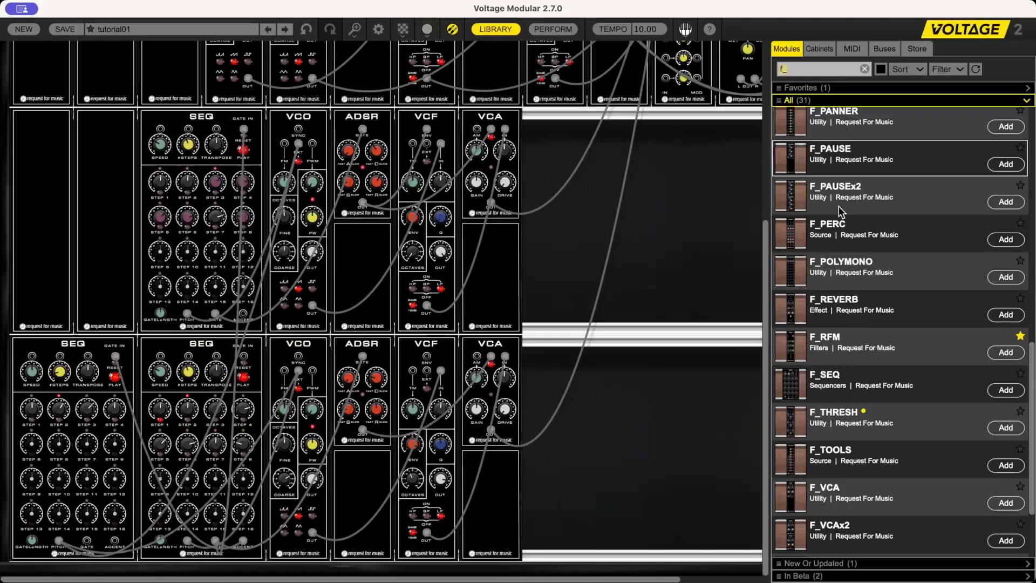
pyautogui.scroll(5, 633, 220)
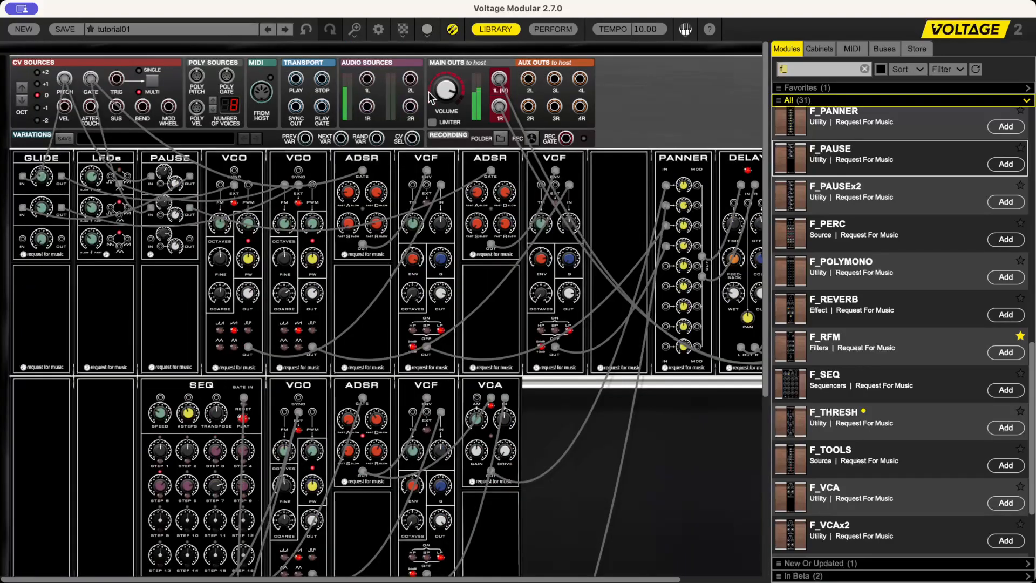